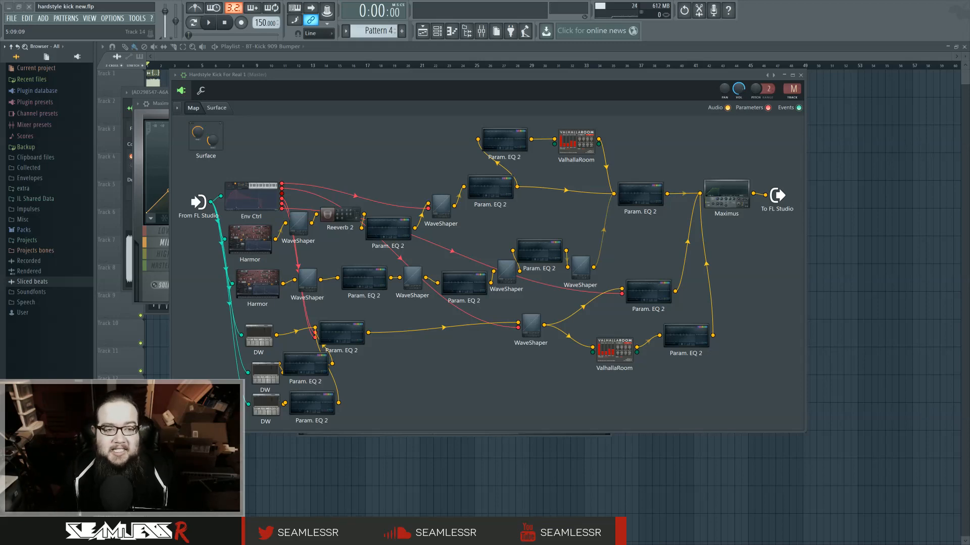
Audition the 909 Kick and FPC 2 Kick samples from the Packs > Drums > Kicks folder
drag(367, 89, 460, 92)
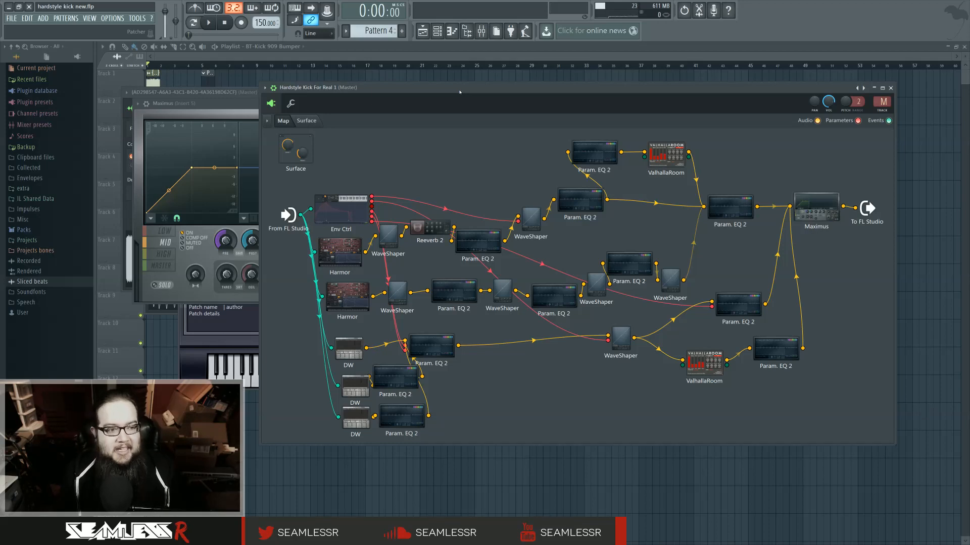
click(48, 230)
click(52, 241)
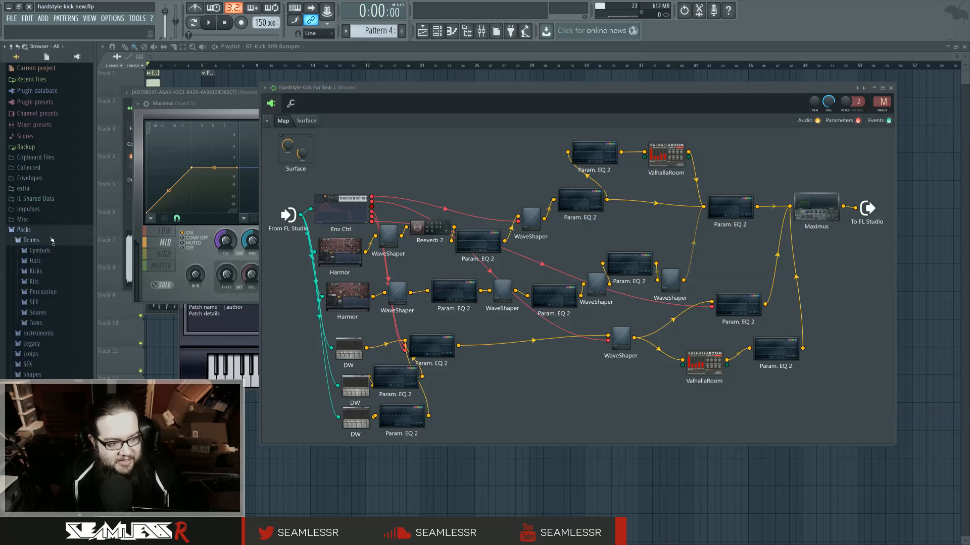
click(59, 271)
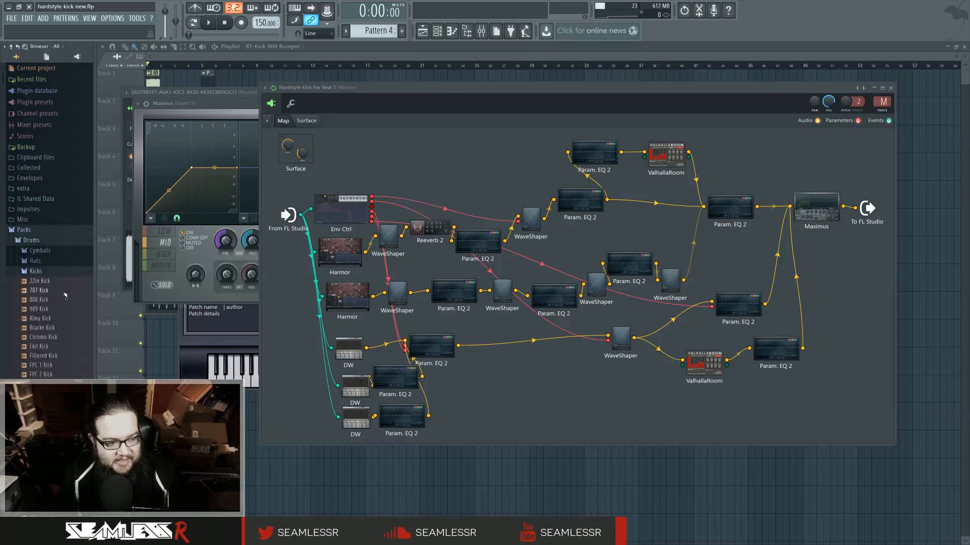
click(67, 309)
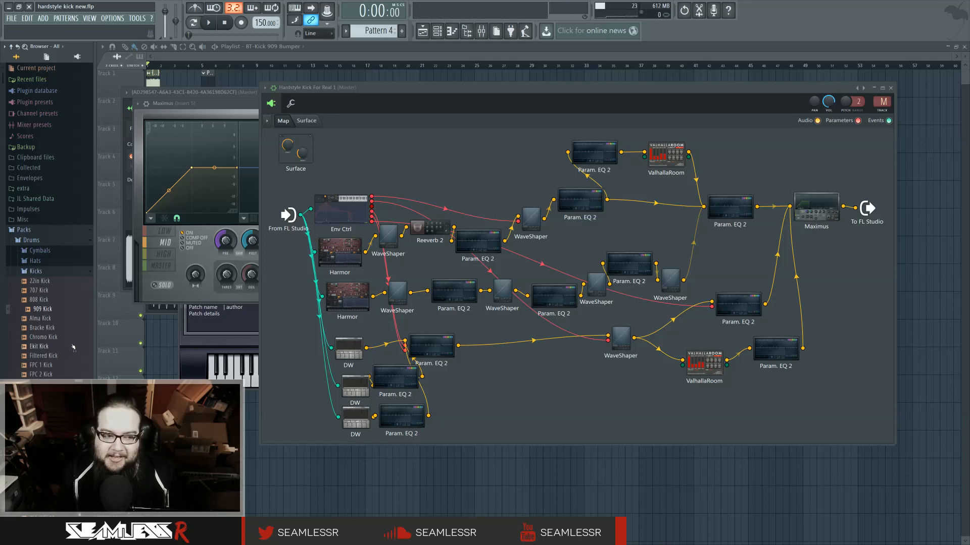
click(66, 375)
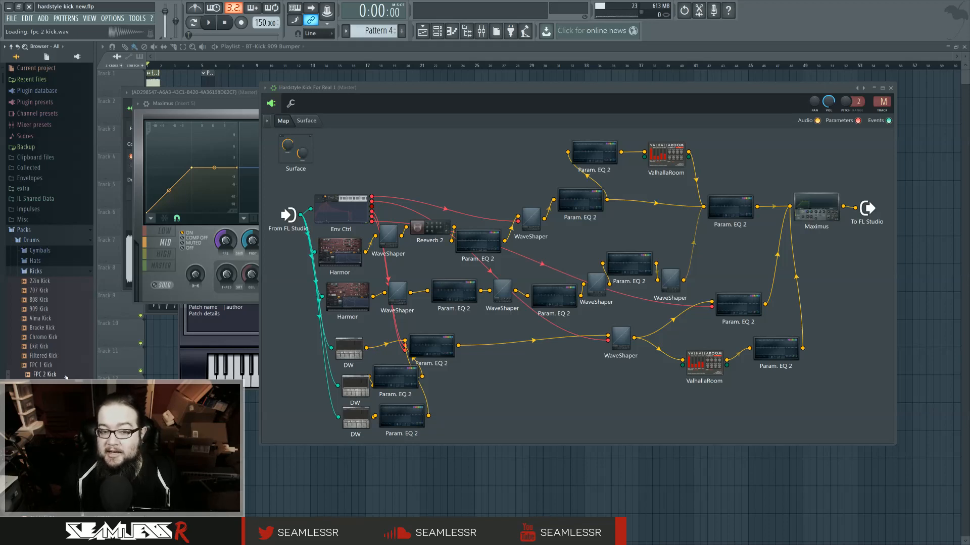
View the upper Harmor synth's interface in the Patcher map and audition the FPC 2 Kick sample again
double_click(349, 255)
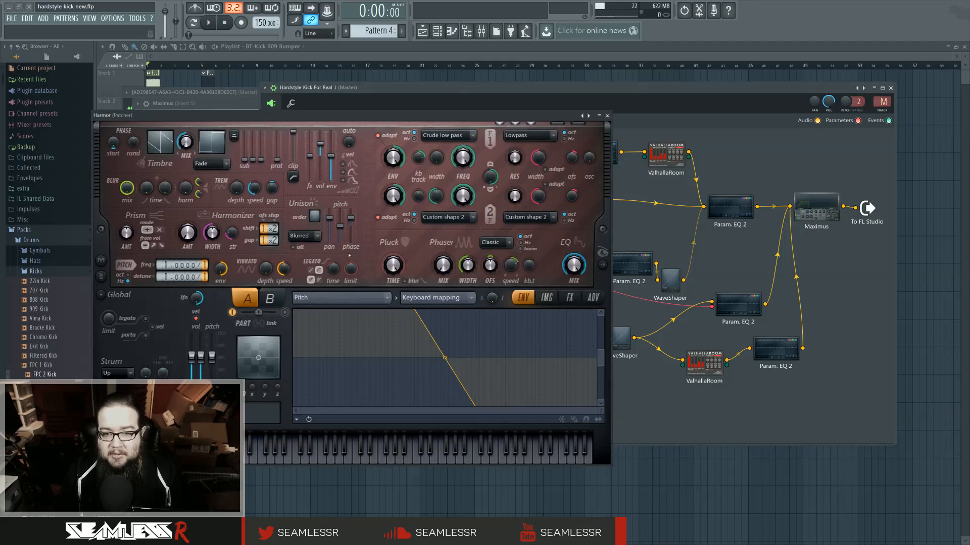
click(607, 116)
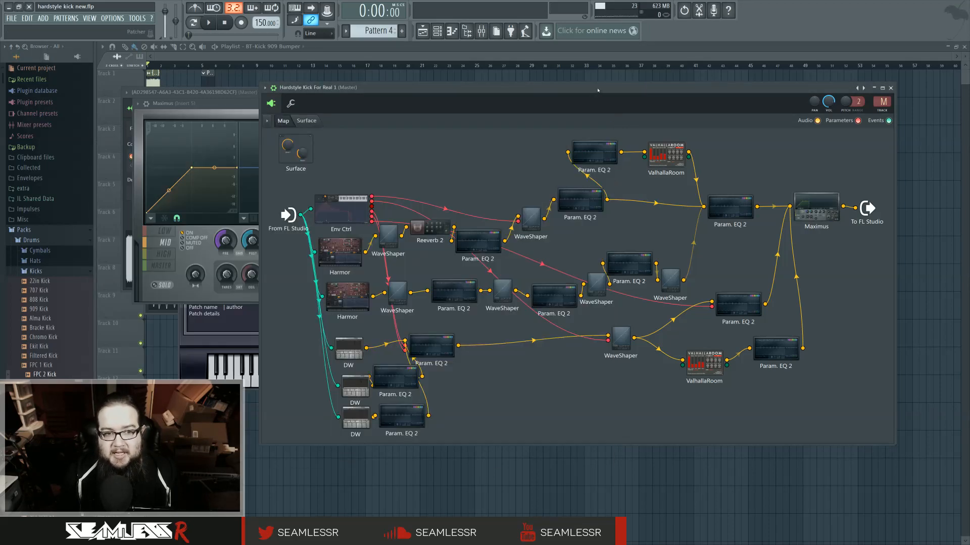
drag(391, 89, 404, 107)
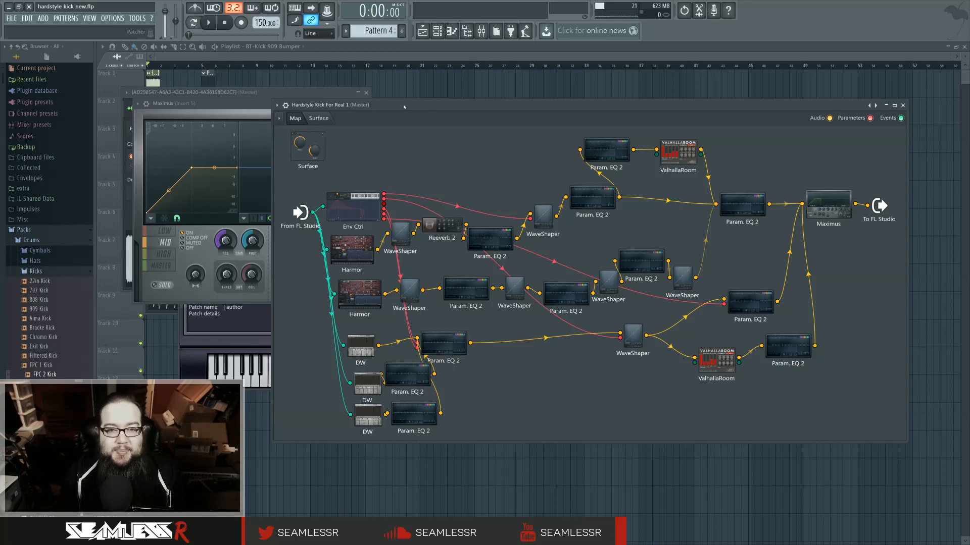
click(50, 375)
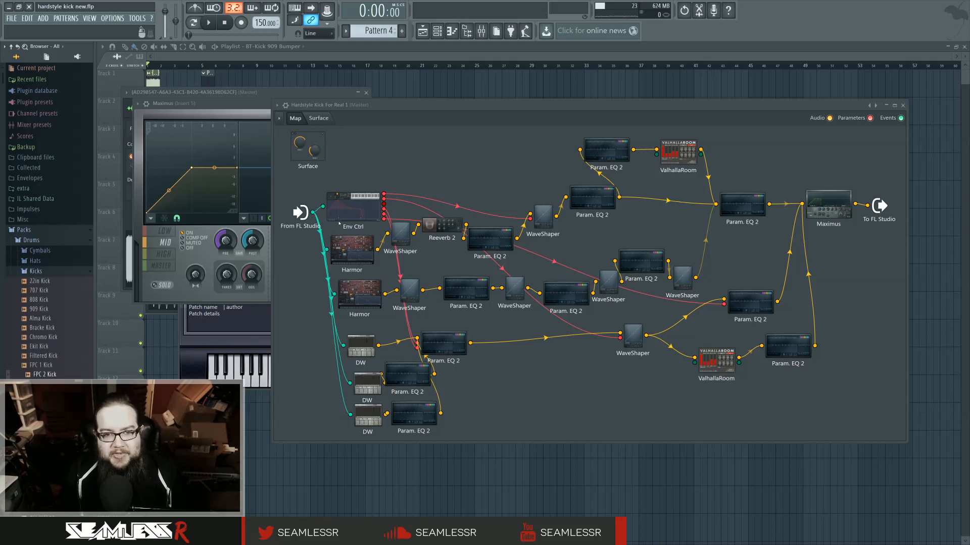
drag(407, 109, 410, 102)
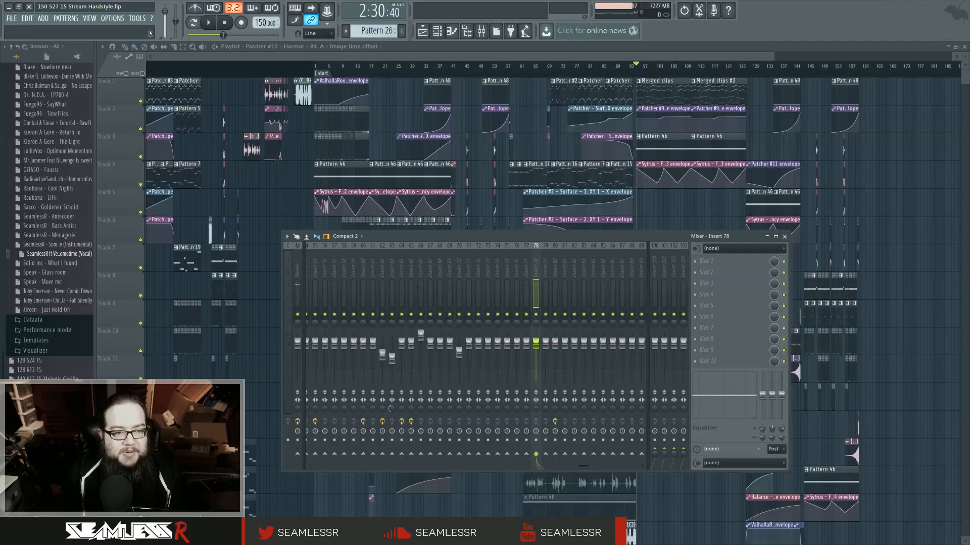
Select Keystation 49es as the MIDI input device in the settings of the 150 527 15 Stream Hardstyle project
click(108, 20)
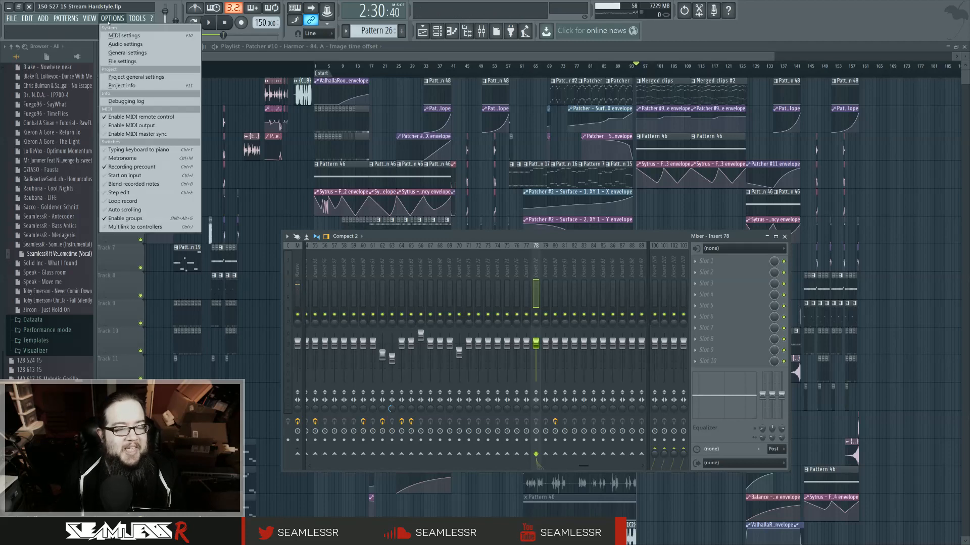
click(124, 35)
click(373, 277)
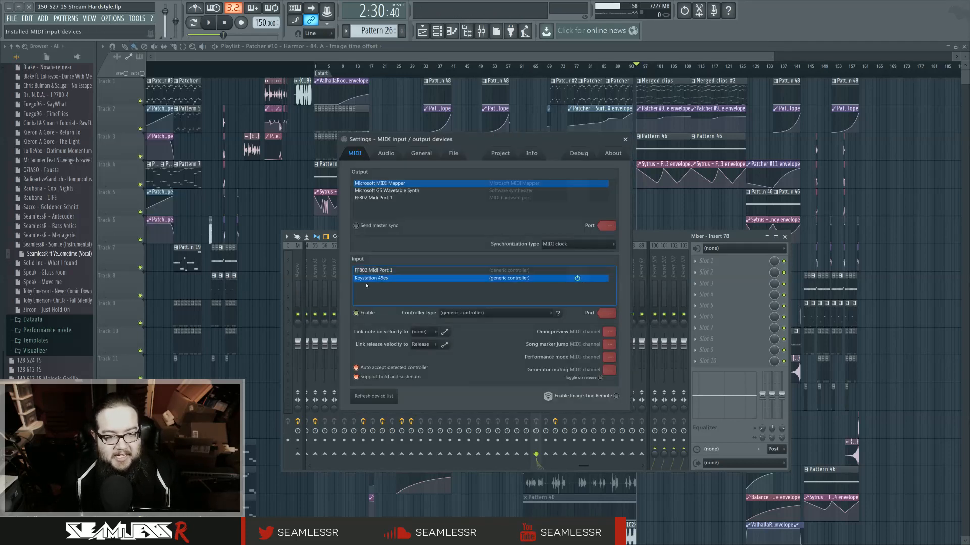
click(626, 140)
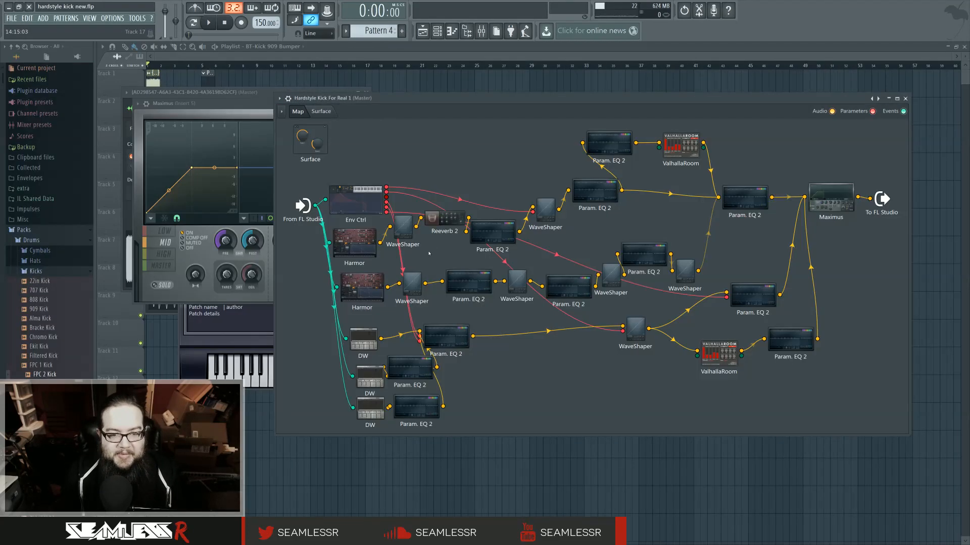
Select Keystation 49es as the MIDI input device in the settings of the hardstyle kick new project
click(113, 19)
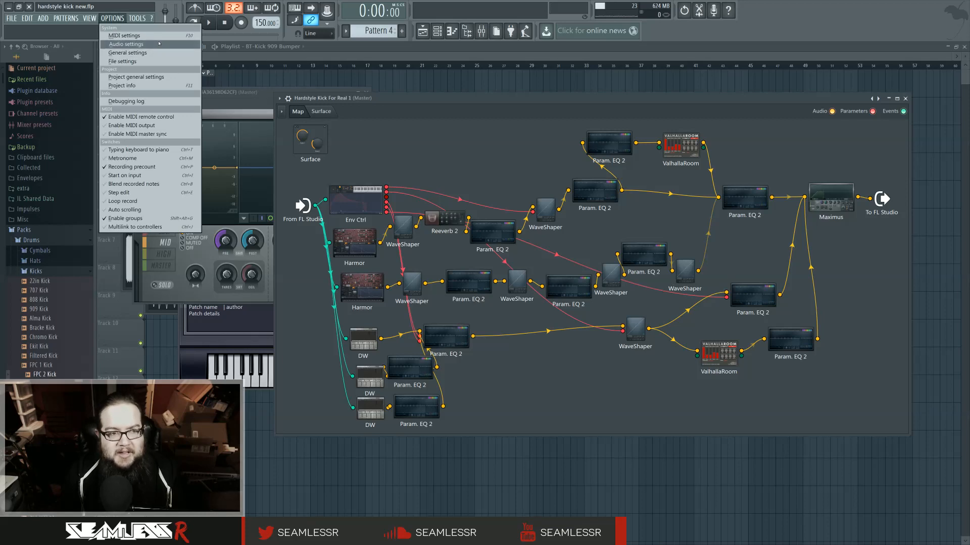
click(131, 36)
click(370, 279)
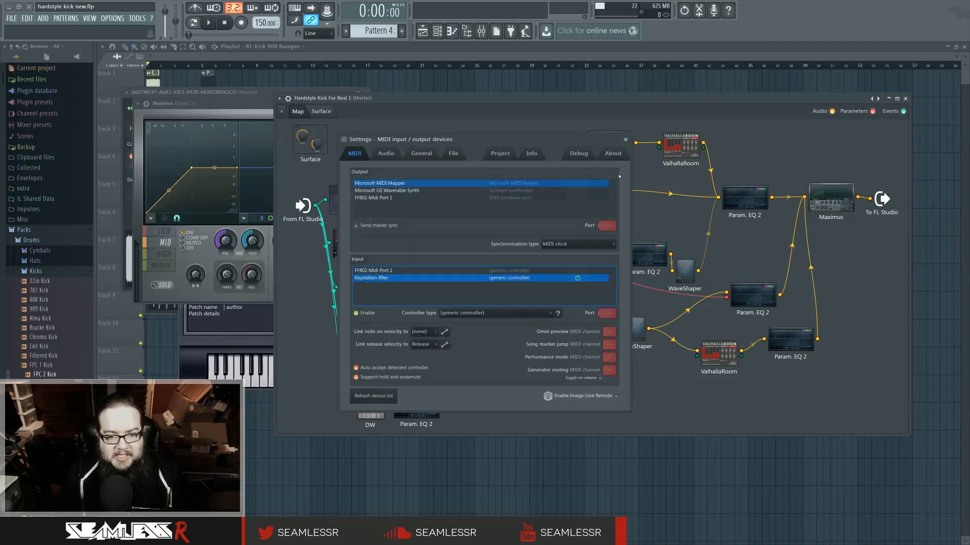
click(625, 140)
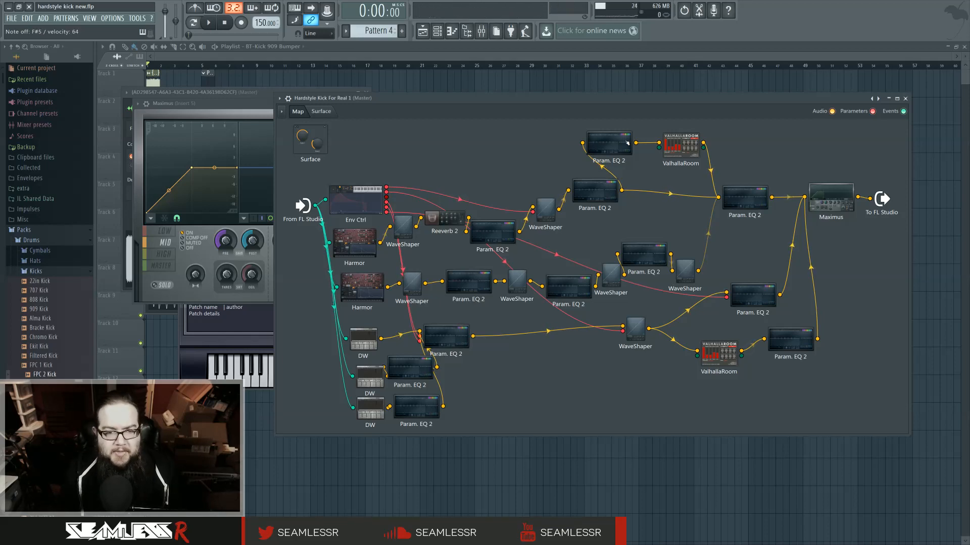
Look over the list of saved Patcher presets without loading one
right_click(878, 99)
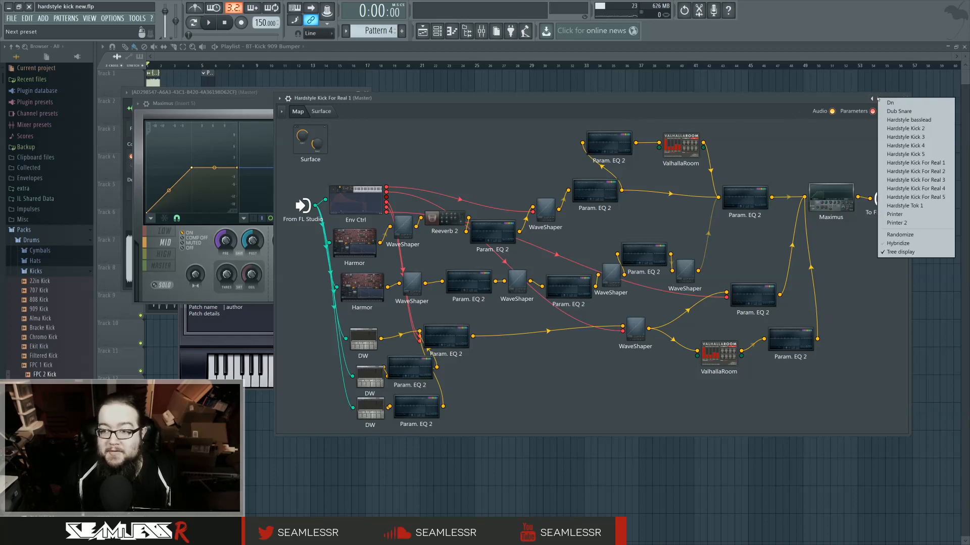
click(814, 99)
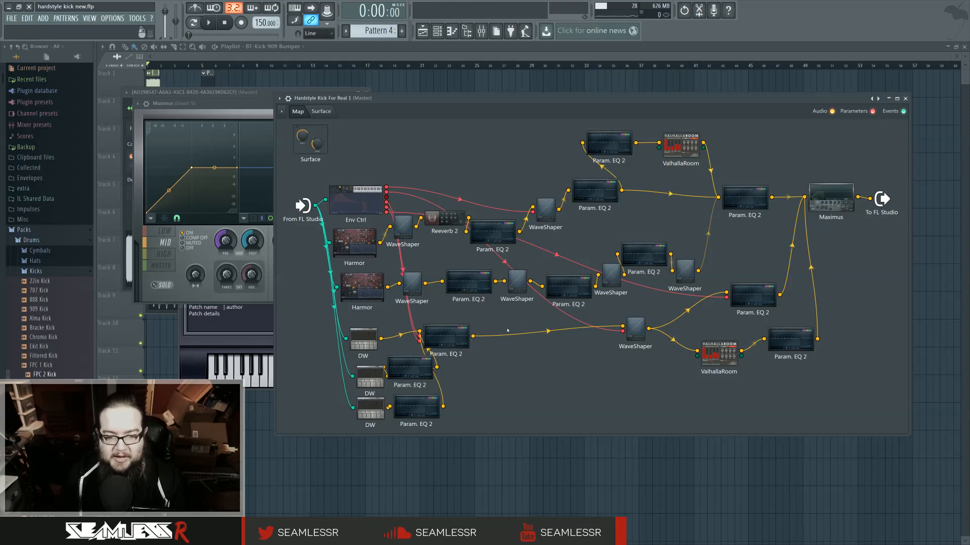
Reduce the band 5 cut to a shallow dip in the Param. EQ 2 between the lower WaveShaper and Maximus
double_click(462, 335)
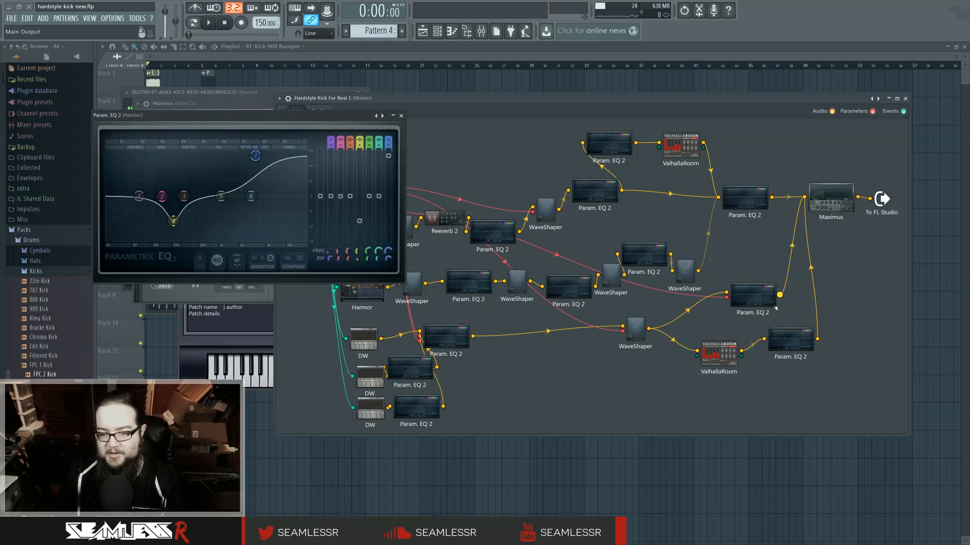
double_click(757, 303)
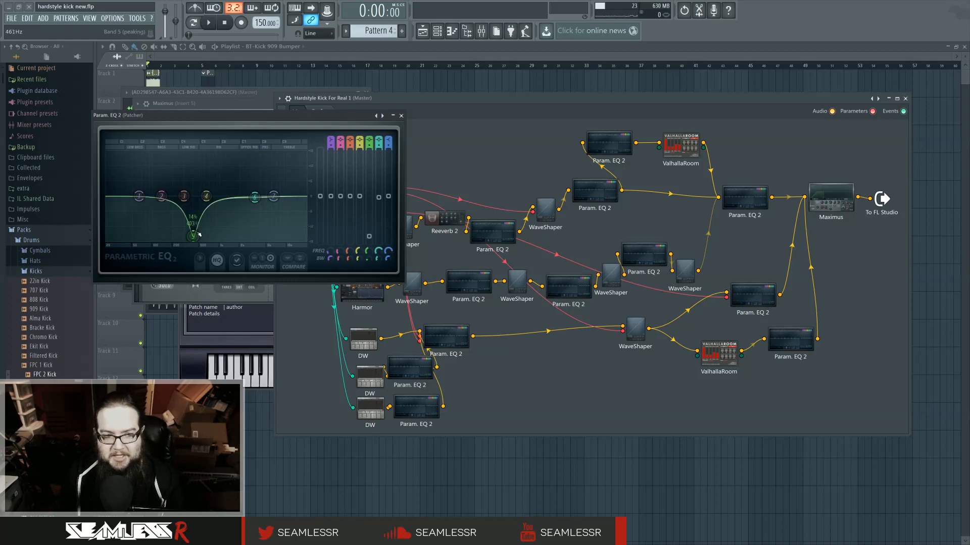
drag(190, 227, 191, 204)
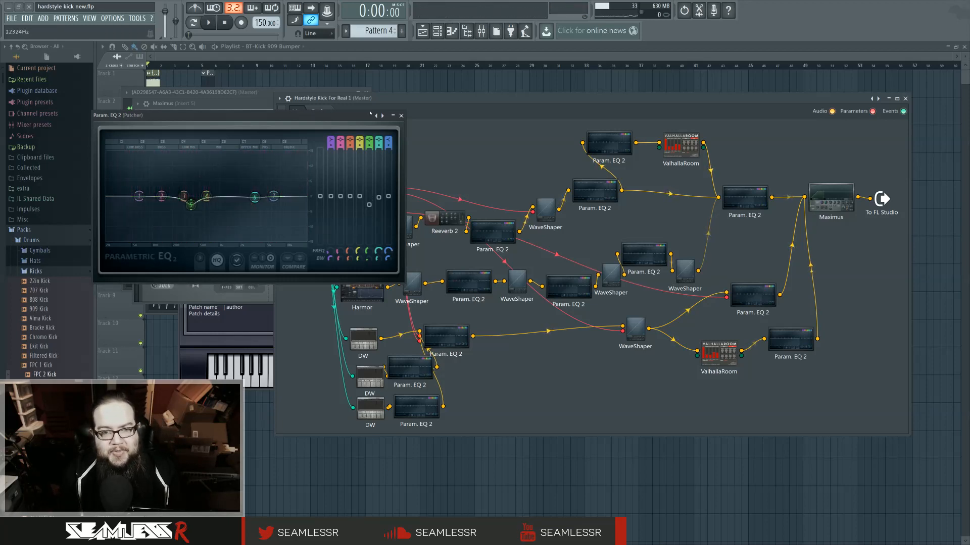
click(401, 116)
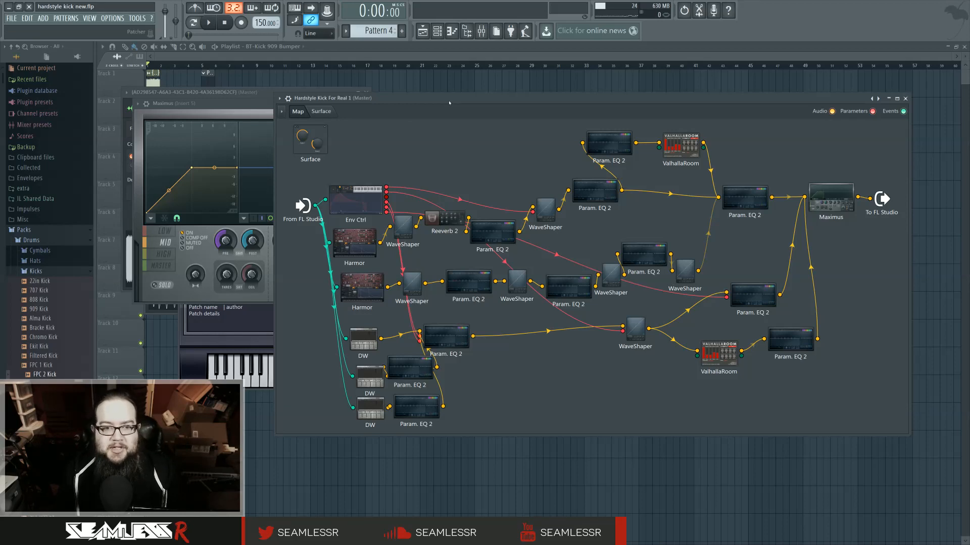
Open the uppermost DW sampler in the Patcher map and examine its DirectWave sample zone
drag(450, 101, 450, 94)
click(373, 326)
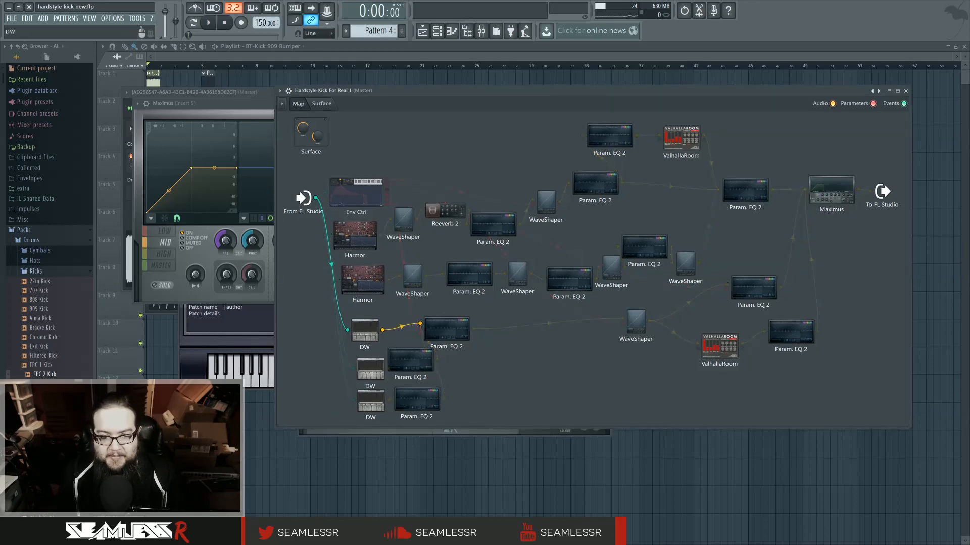
drag(216, 116, 482, 188)
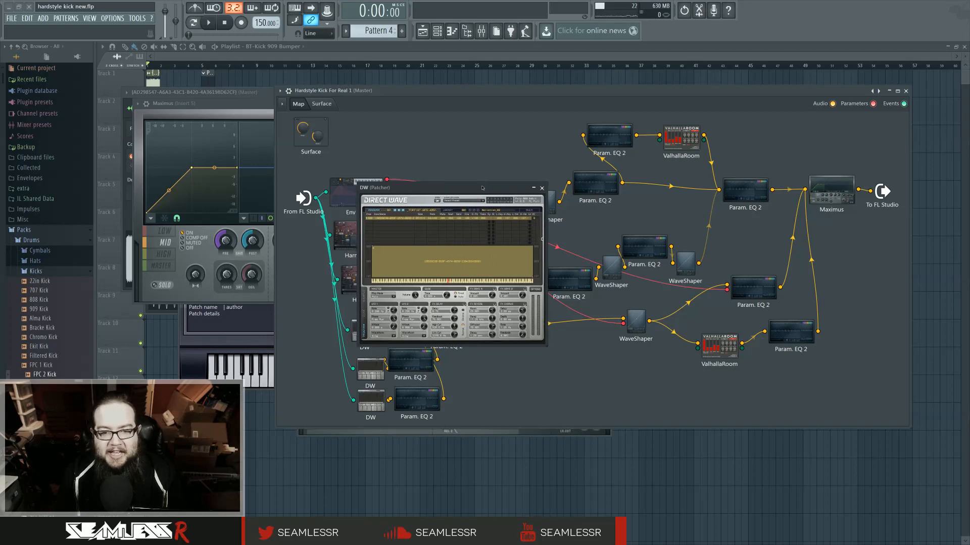
drag(482, 188, 487, 171)
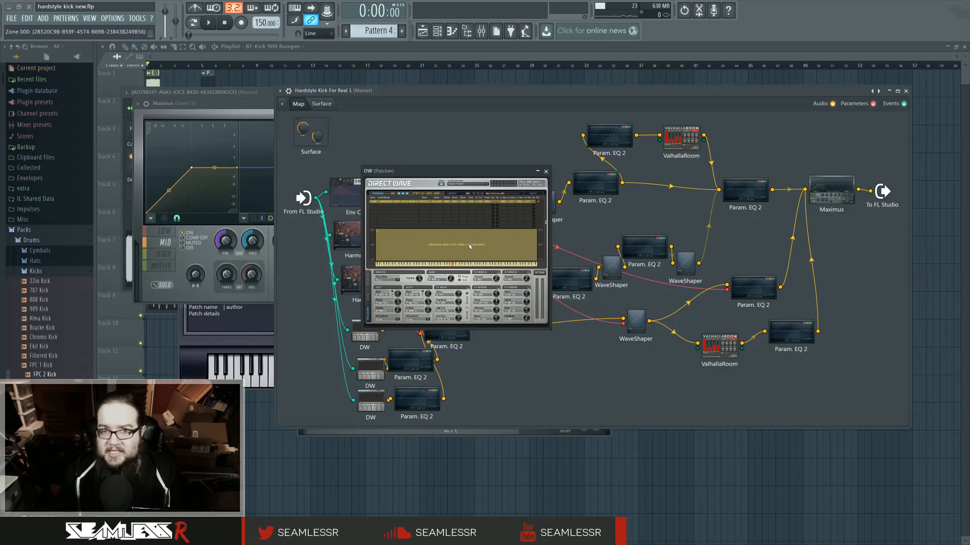
click(545, 171)
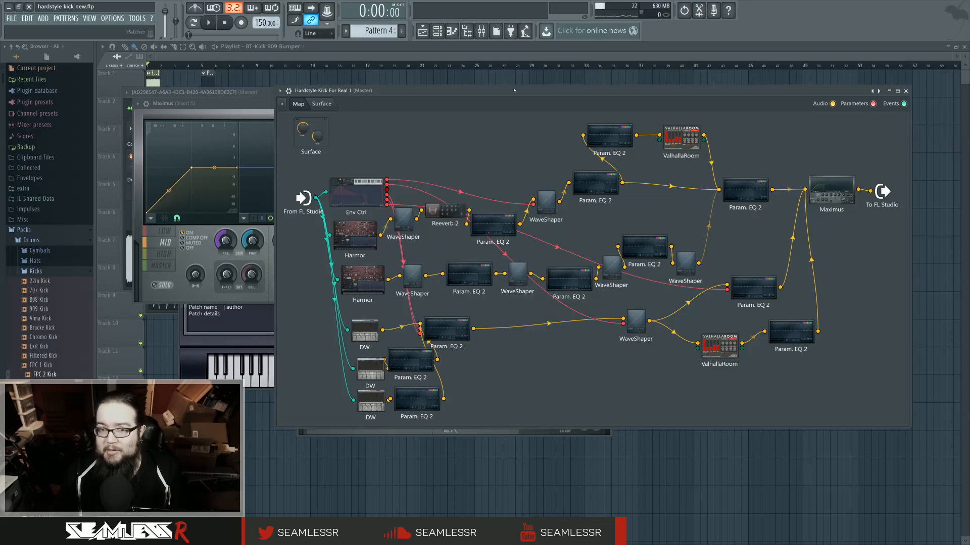
Reopen the uppermost DW sampler and select its zone in the DirectWave key map for inspection
drag(516, 91, 511, 87)
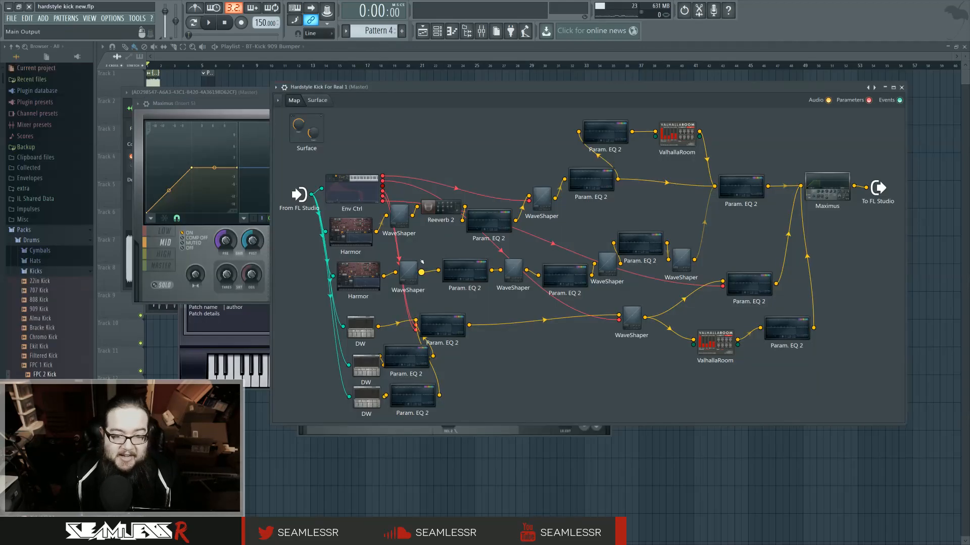
double_click(363, 324)
click(454, 265)
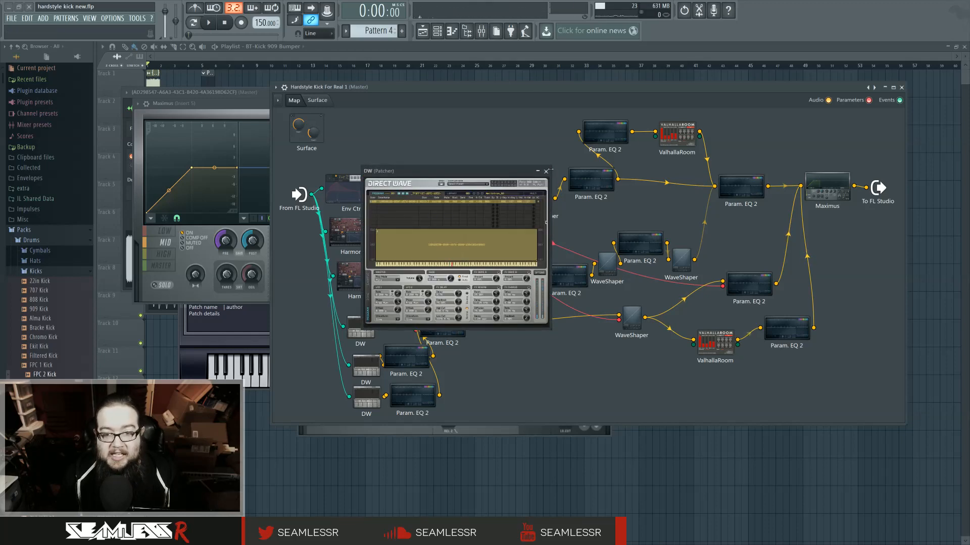
click(546, 171)
Nudge the two lower DW modules slightly left in the Patcher map and recheck the uppermost DW sampler
drag(367, 367, 366, 394)
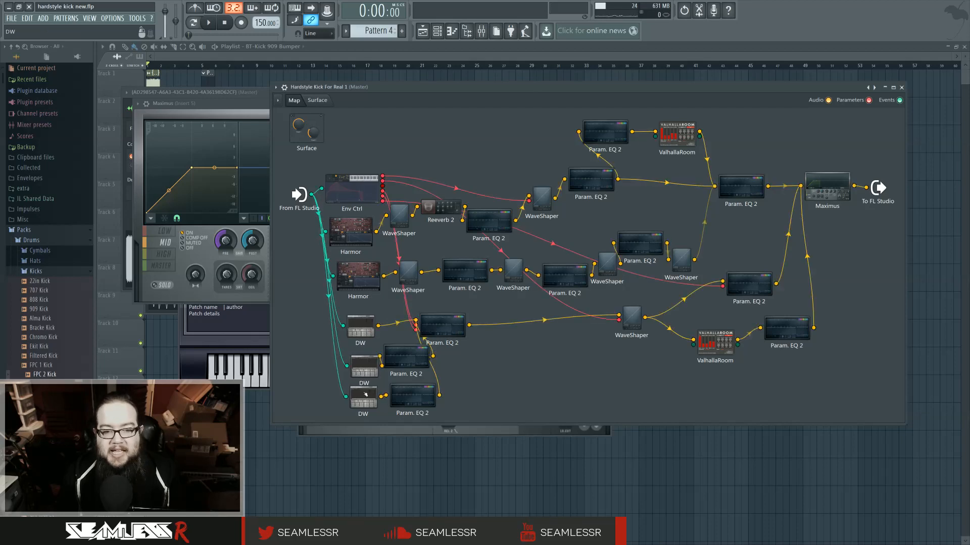
double_click(361, 327)
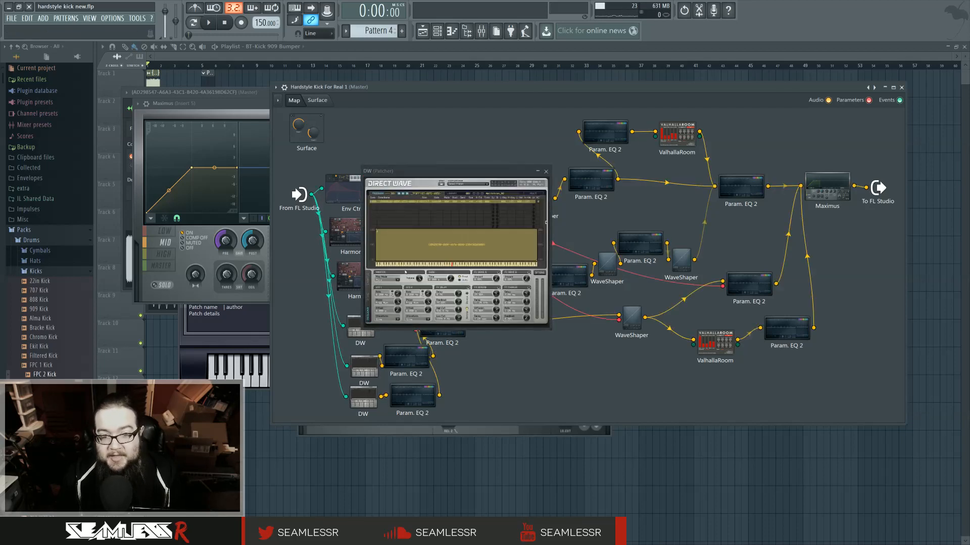
key(Escape)
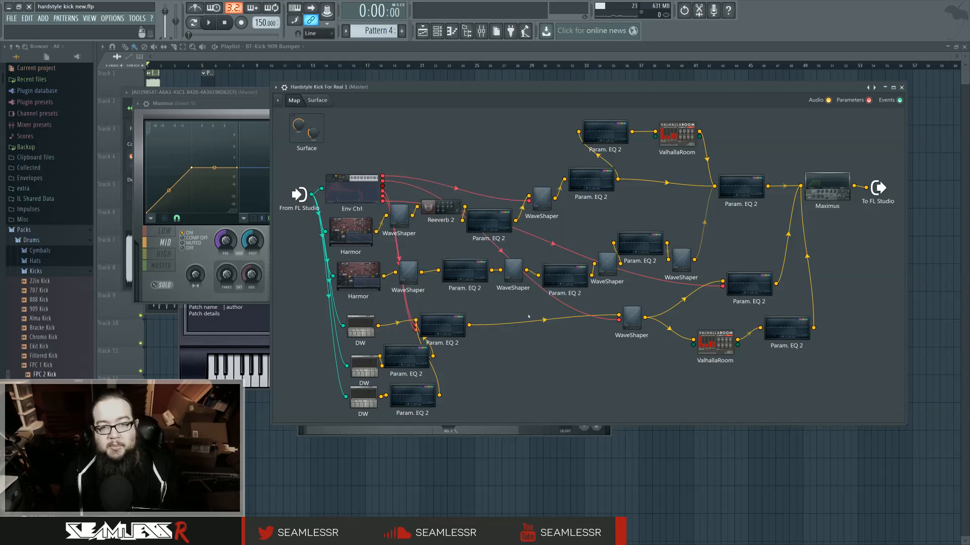
Open the middle DW sampler and audition its sample from the DirectWave keyboard
double_click(368, 362)
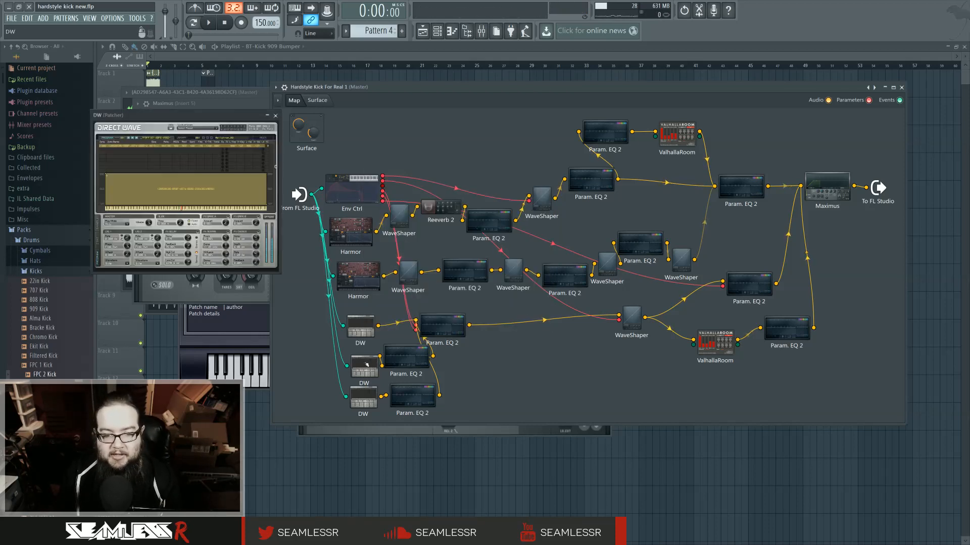
click(182, 209)
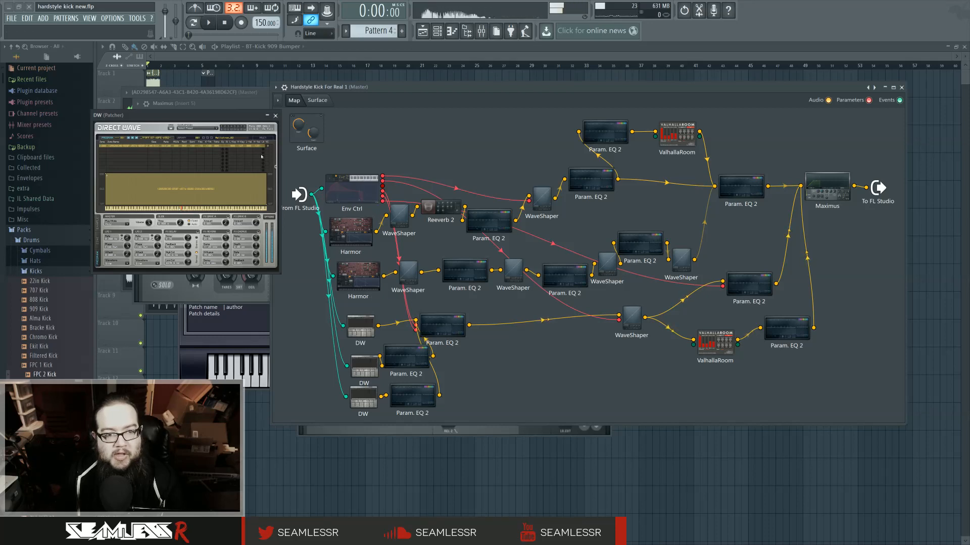
click(275, 116)
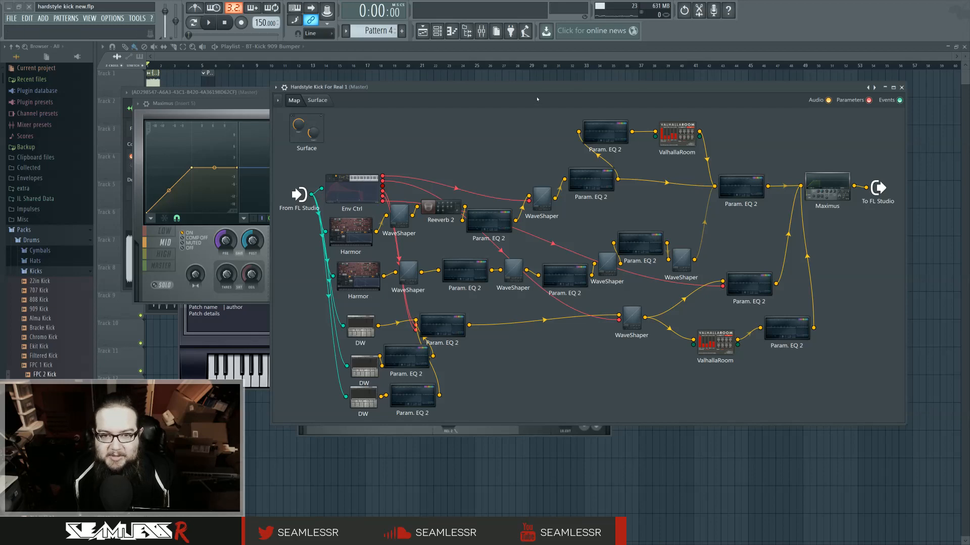
drag(537, 91, 536, 112)
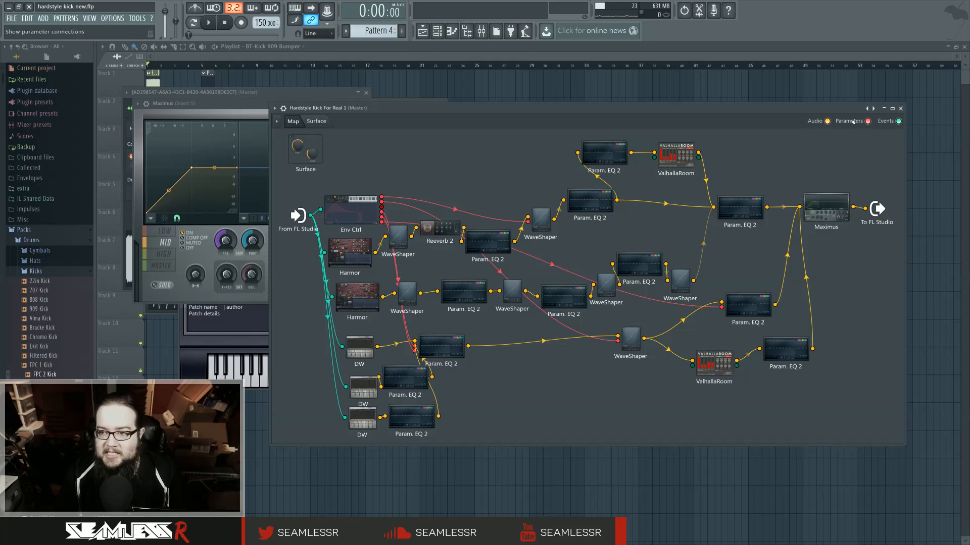
drag(379, 109, 379, 111)
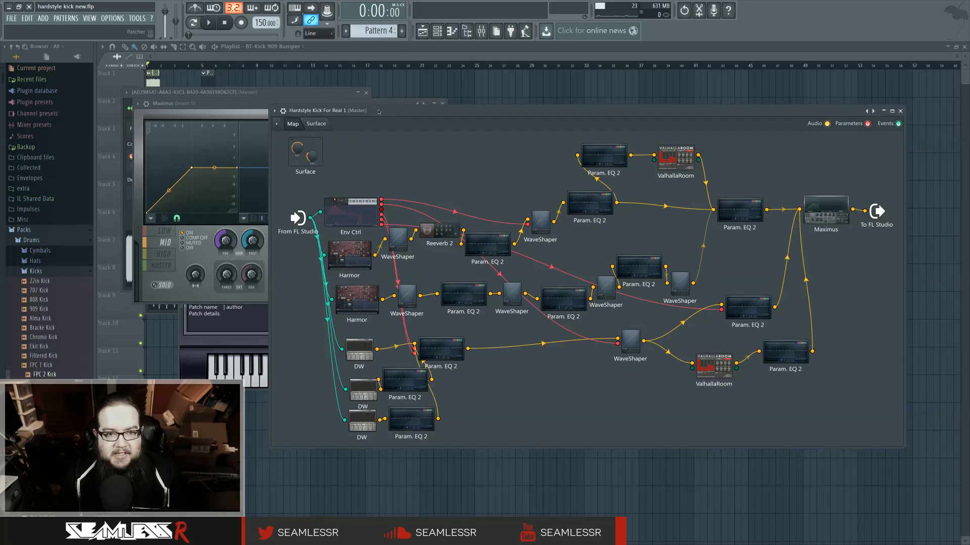
click(437, 32)
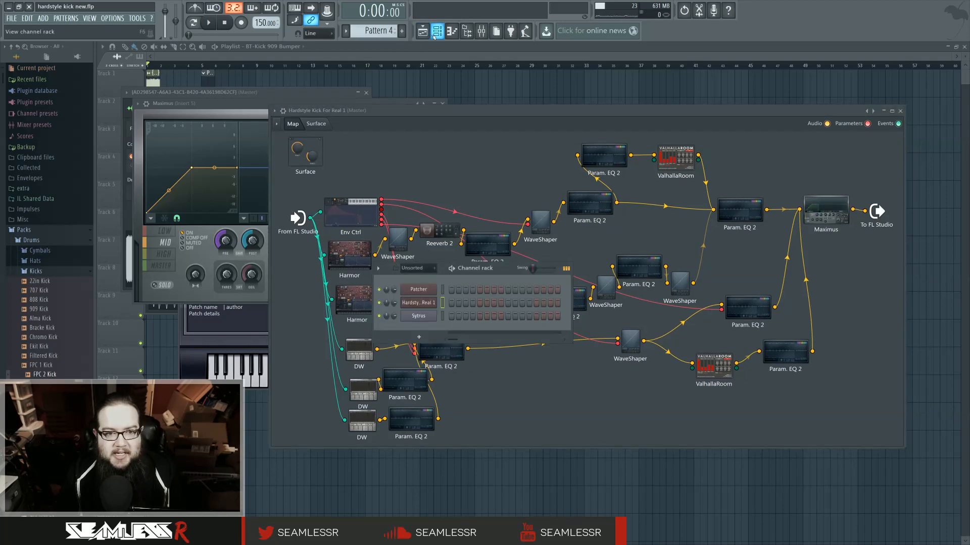
click(436, 32)
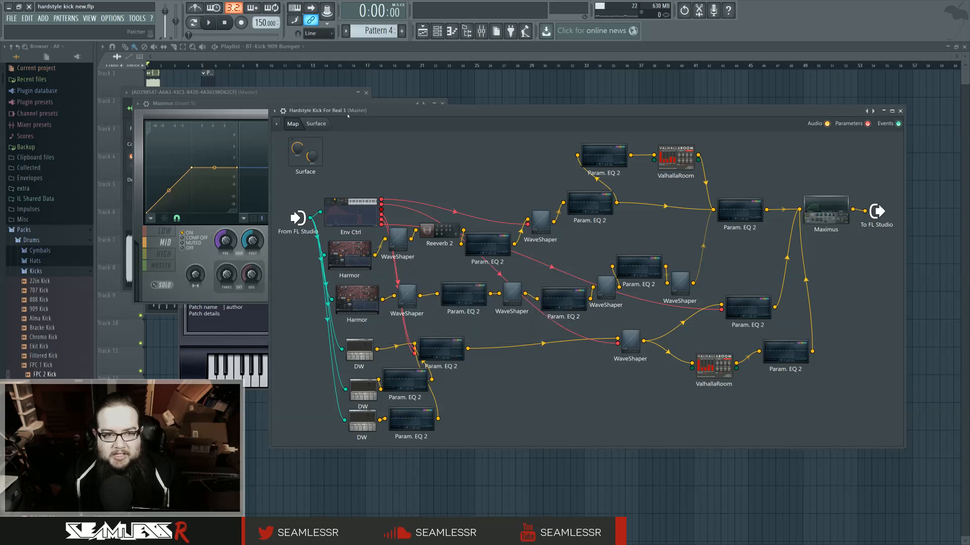
Check the existing Patcher presets and save the current kick patch as a preset named "Hardstyle Kick For Real 6"
right_click(873, 110)
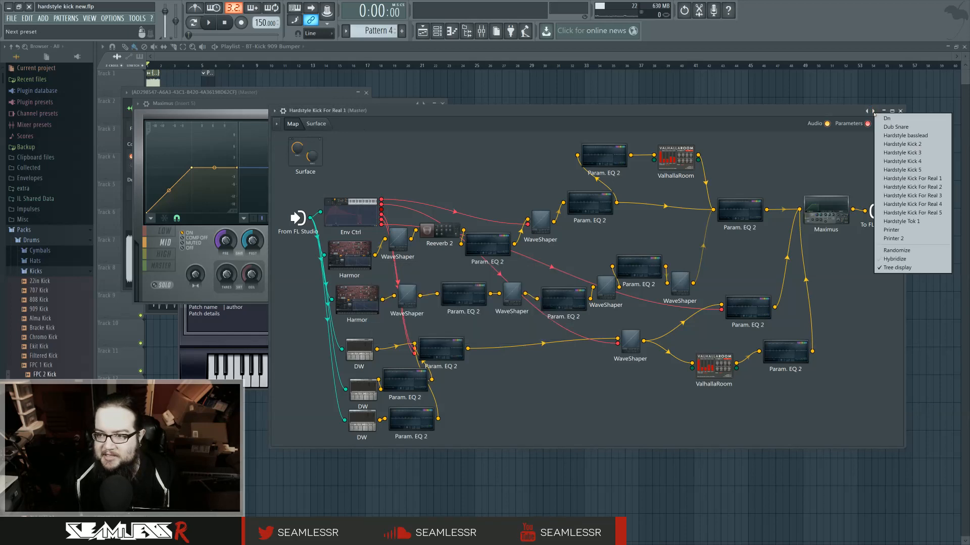
click(275, 110)
click(298, 154)
click(485, 221)
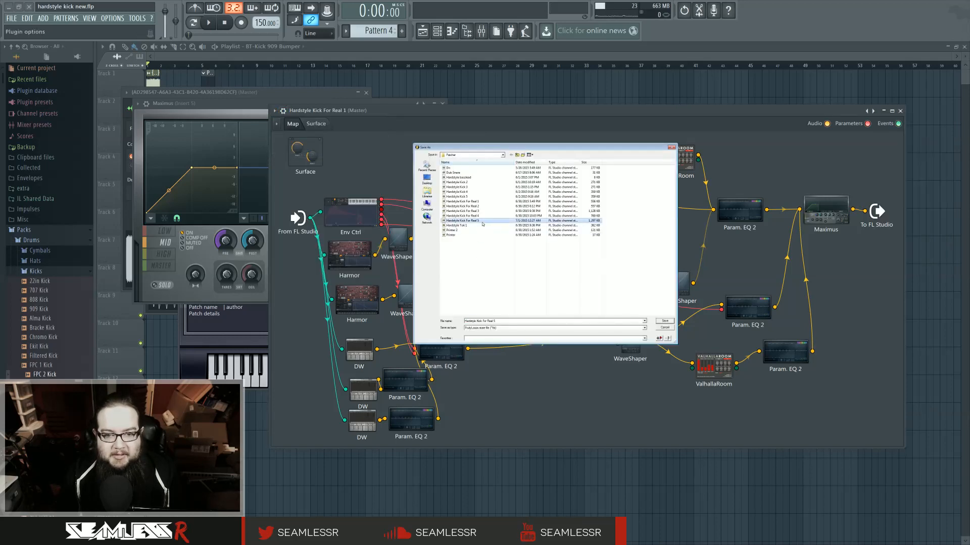
click(508, 321)
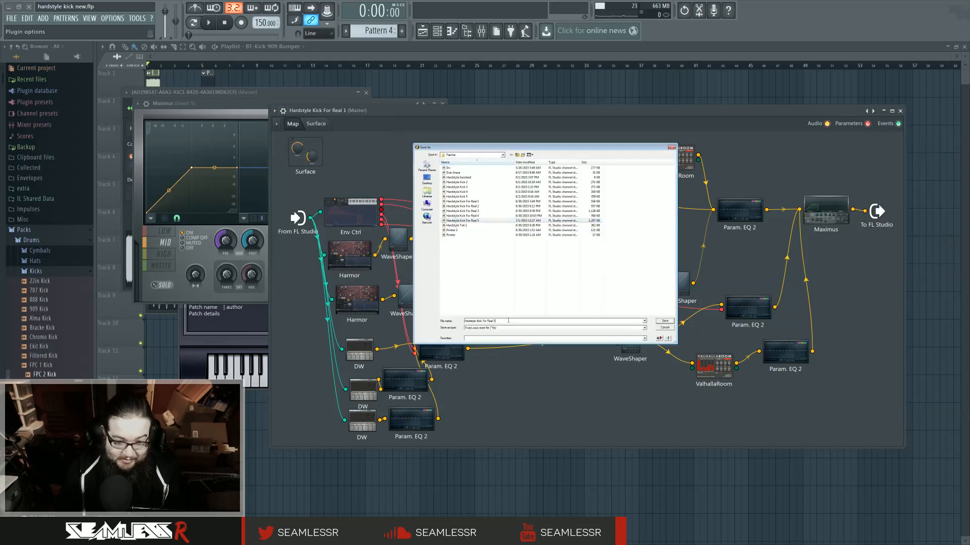
text(6)
key(Return)
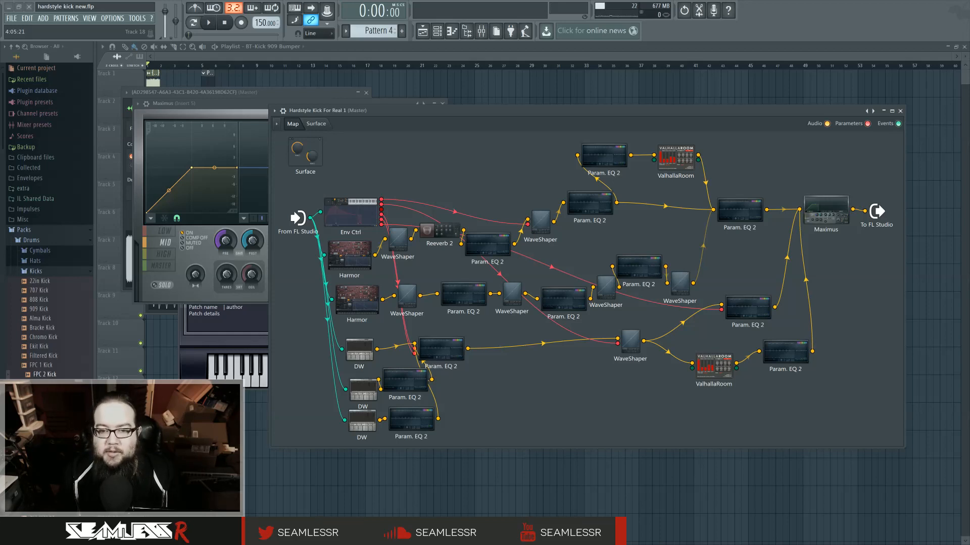
Collapse the Packs folder in the browser and switch to the 150 527 15 Stream Hardstyle project
drag(485, 108, 478, 106)
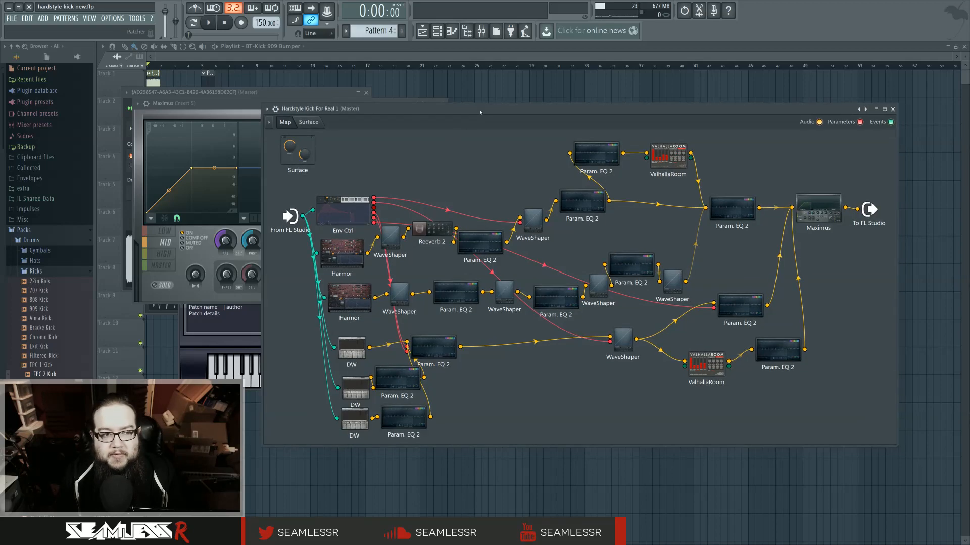
click(41, 229)
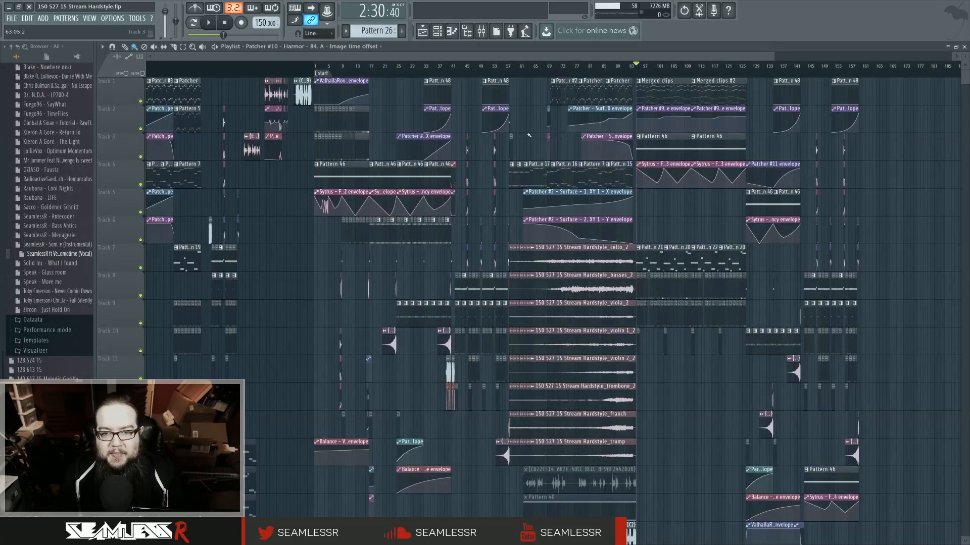
Look over the playlist arrangement of the stream hardstyle project and collapse the Projects folder in the browser
scroll(648, 210, right, 2)
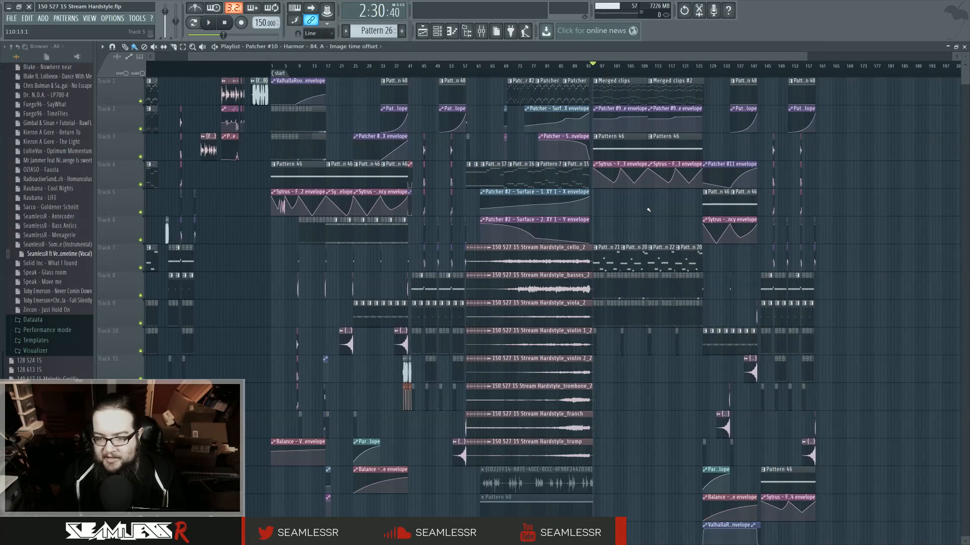
scroll(648, 209, down, 4)
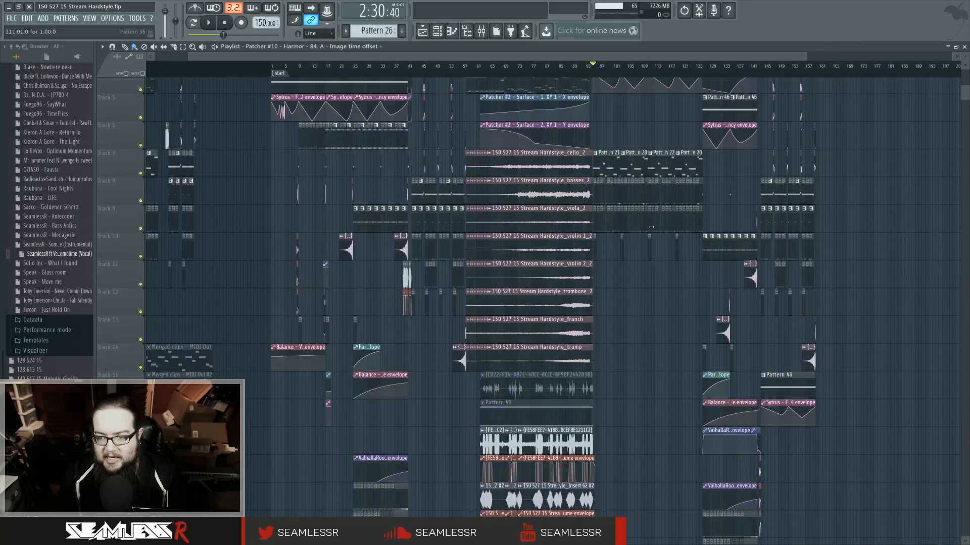
scroll(651, 226, up, 4)
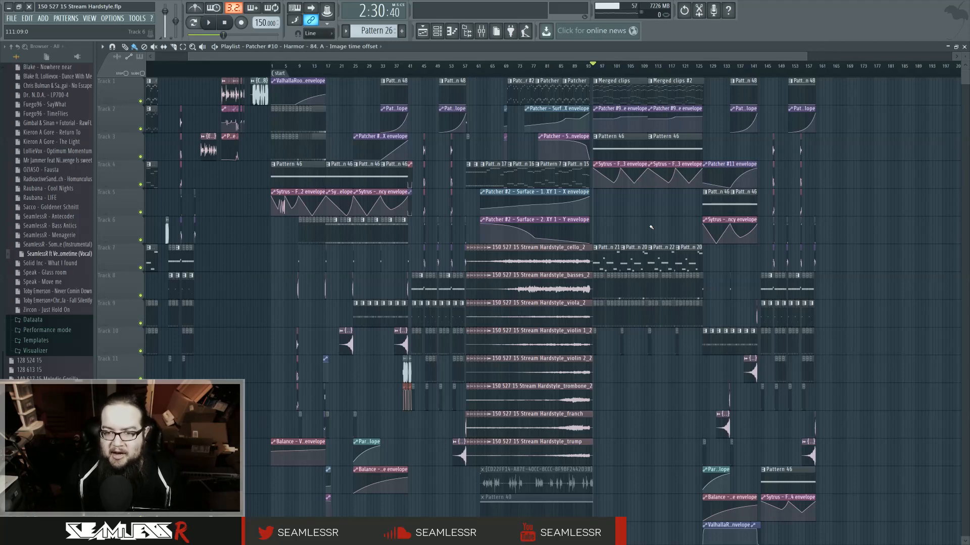
scroll(62, 84, up, 10)
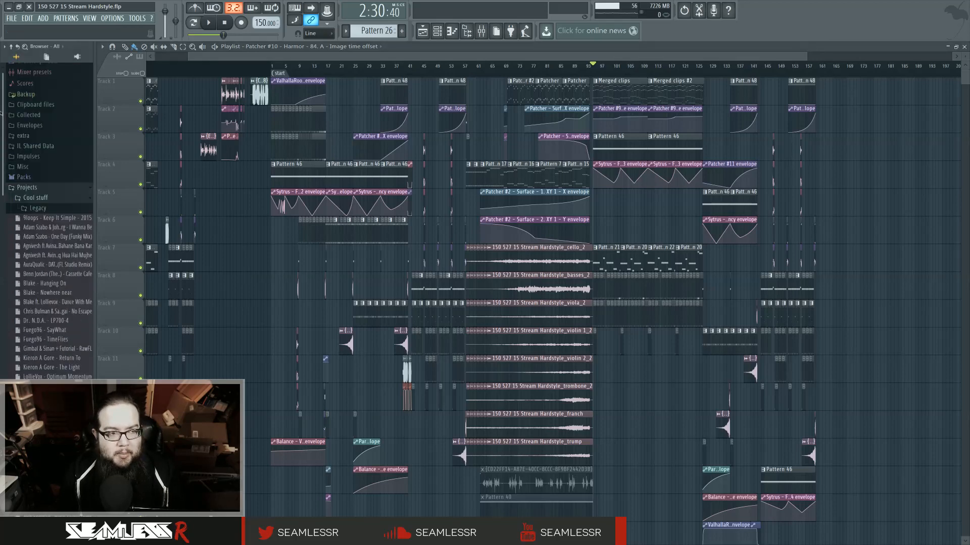
click(30, 242)
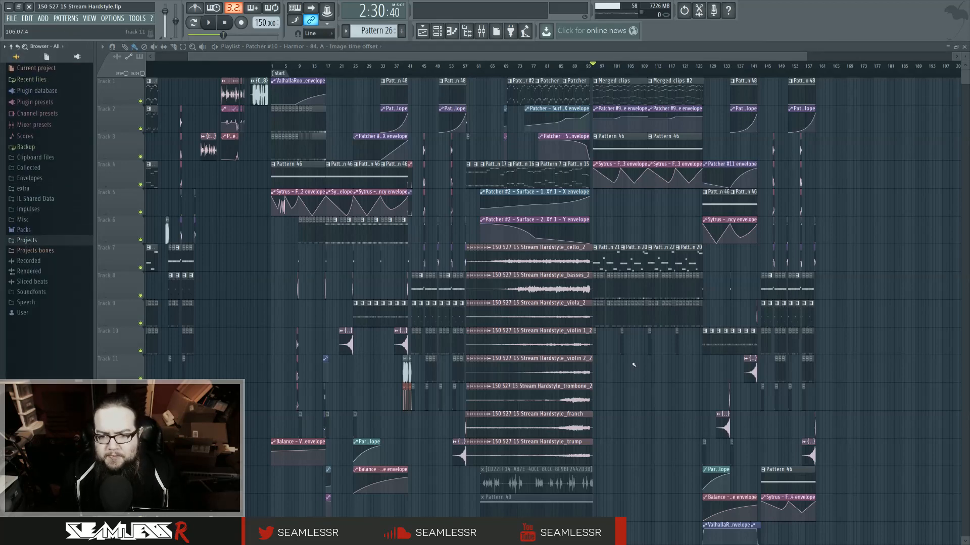
Play the hardstyle arrangement from its start marker through to the end of the last clips, then stop playback
click(273, 69)
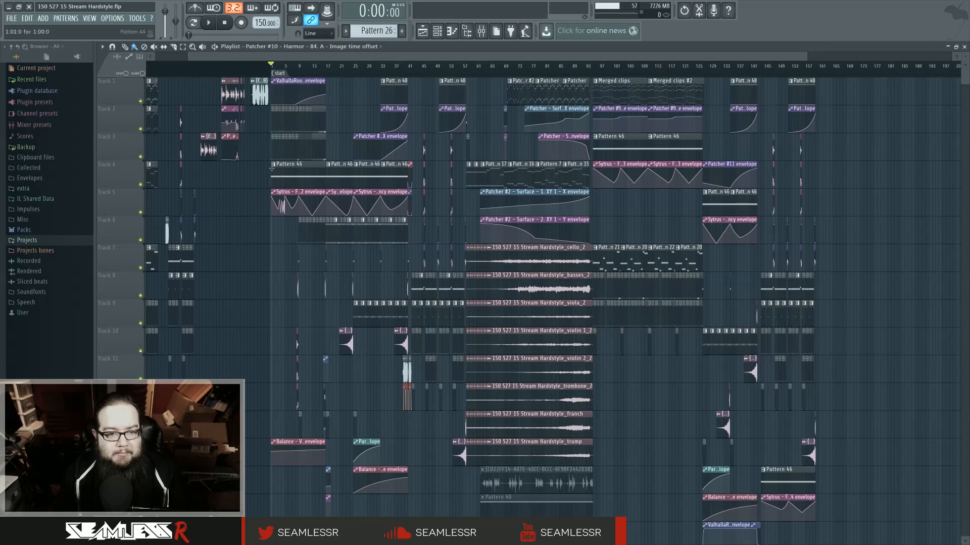
key(space)
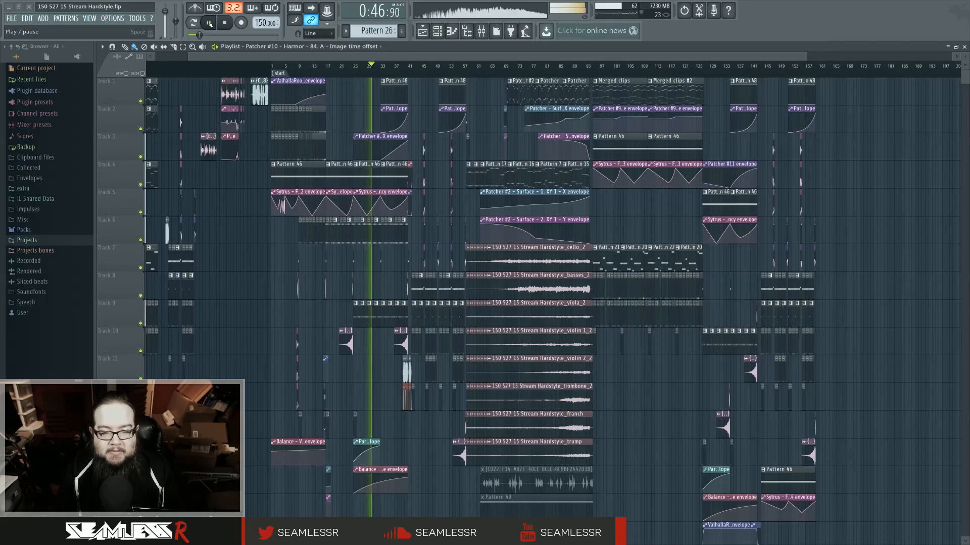
click(209, 23)
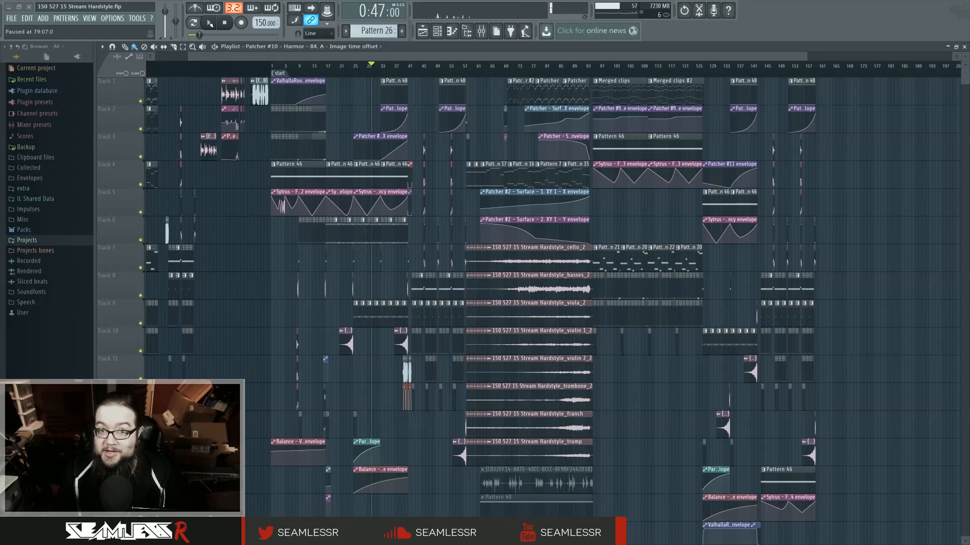
click(209, 23)
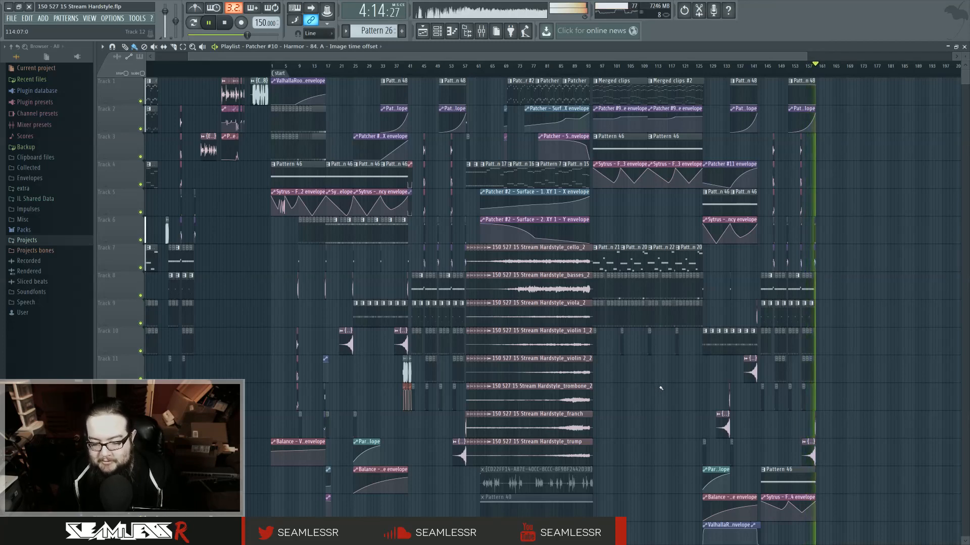
key(space)
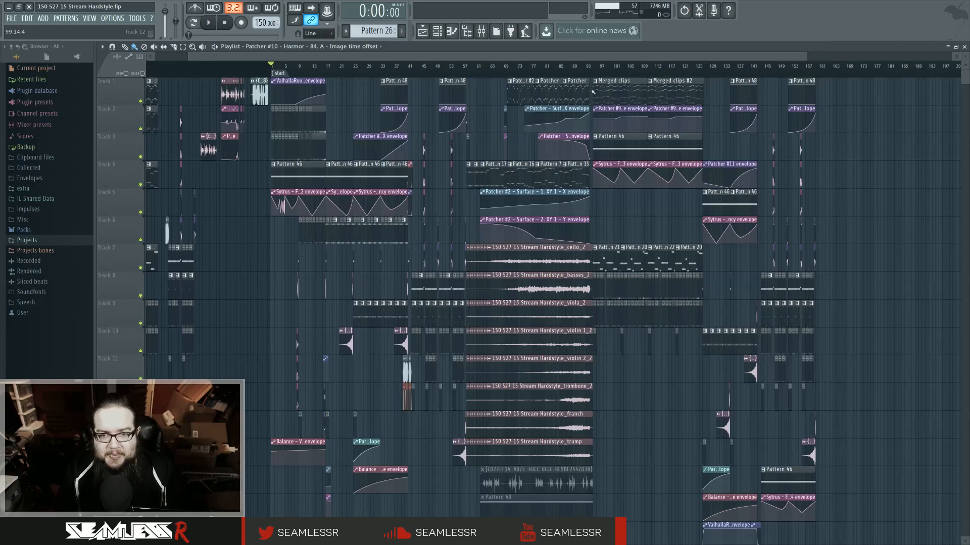
Set the playhead at the beginning of the Merged clips section and open the "Kick, yo" Patcher channel
click(595, 70)
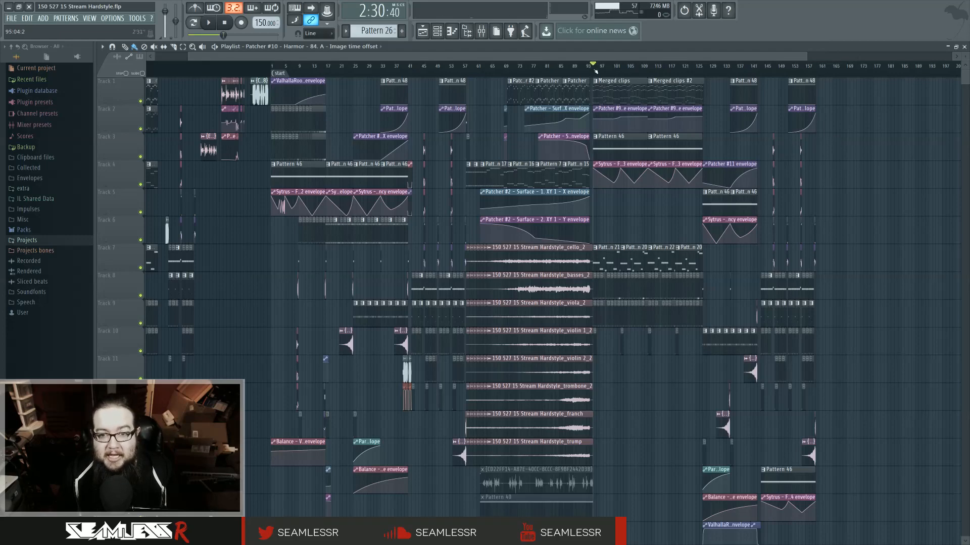
scroll(650, 389, up, 1)
scroll(650, 389, up, 1)
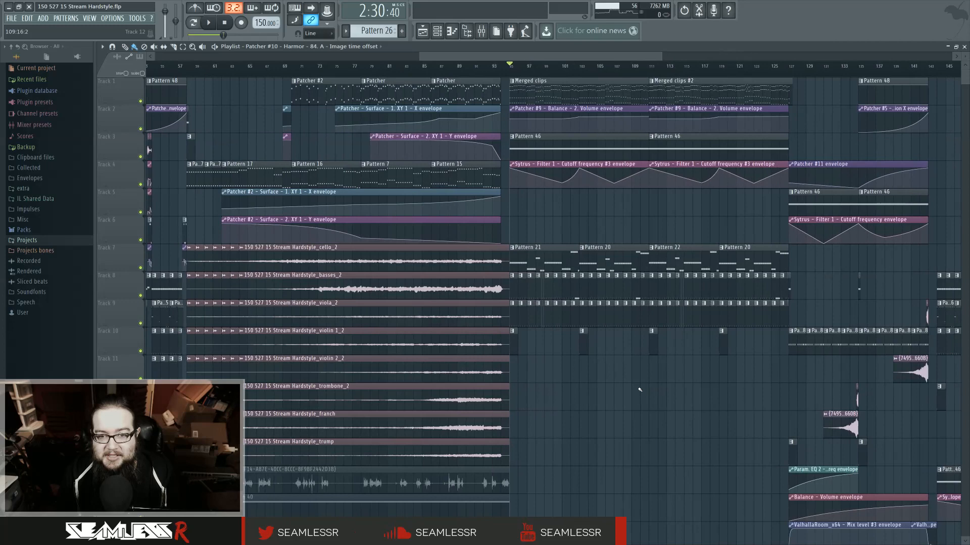
click(438, 30)
click(418, 342)
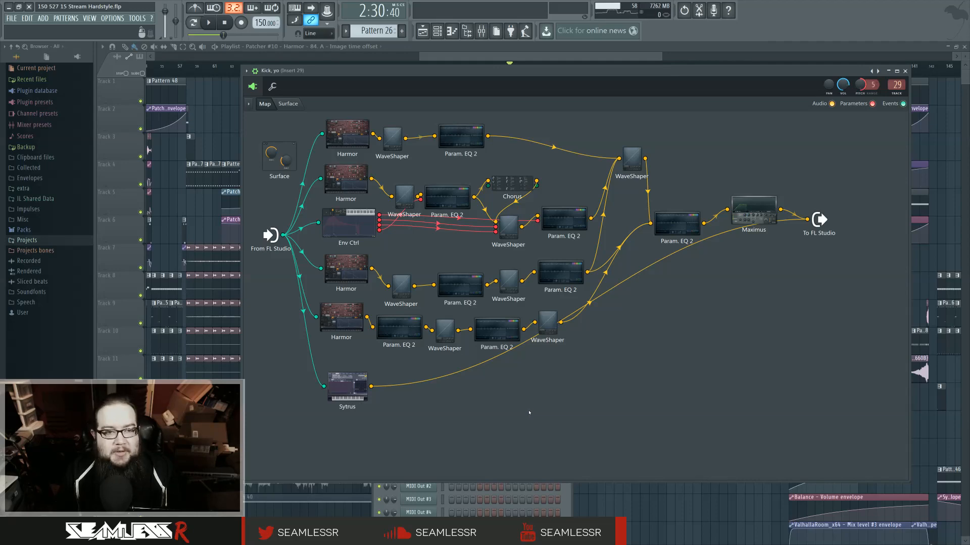
drag(323, 73, 288, 94)
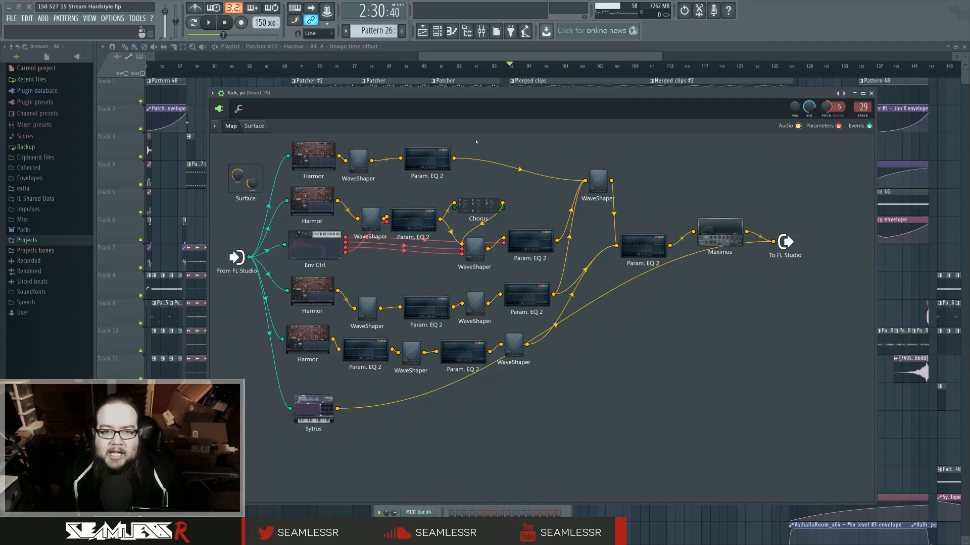
Save the "Kick, yo" patch as a Patcher preset named "Hardstyle track kick"
click(213, 93)
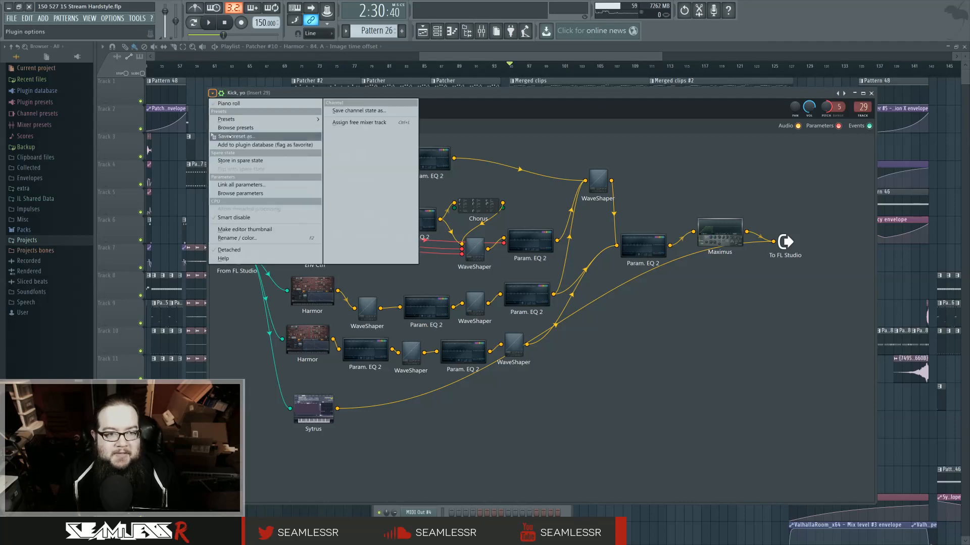
click(230, 137)
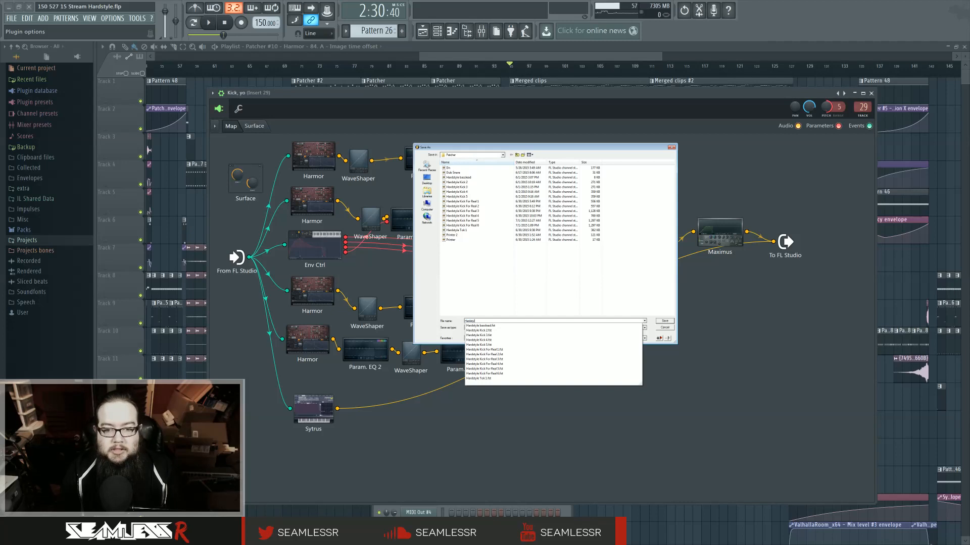
text(e track kick)
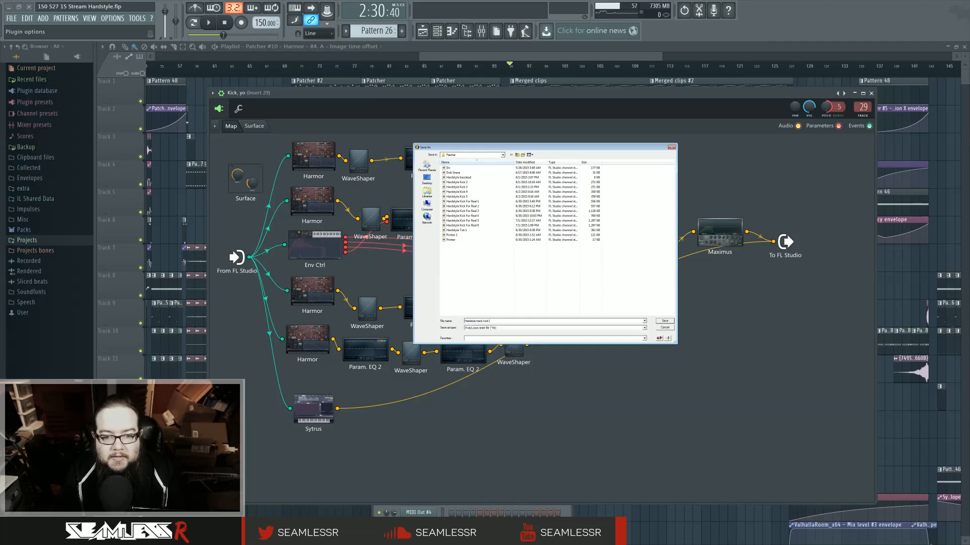
key(Return)
Load the "Hardstyle Kick For Real 6" preset into the track's kick Patcher
click(212, 93)
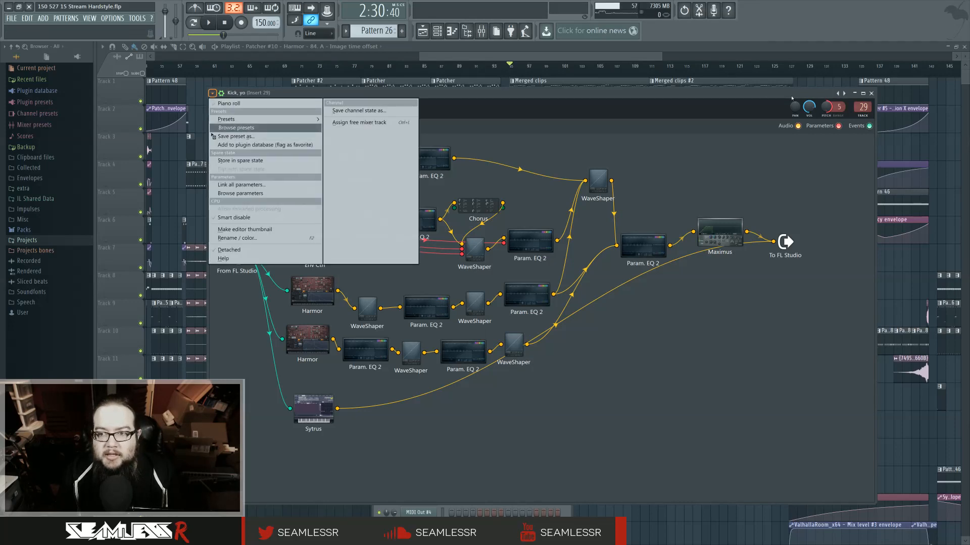
right_click(845, 94)
right_click(846, 95)
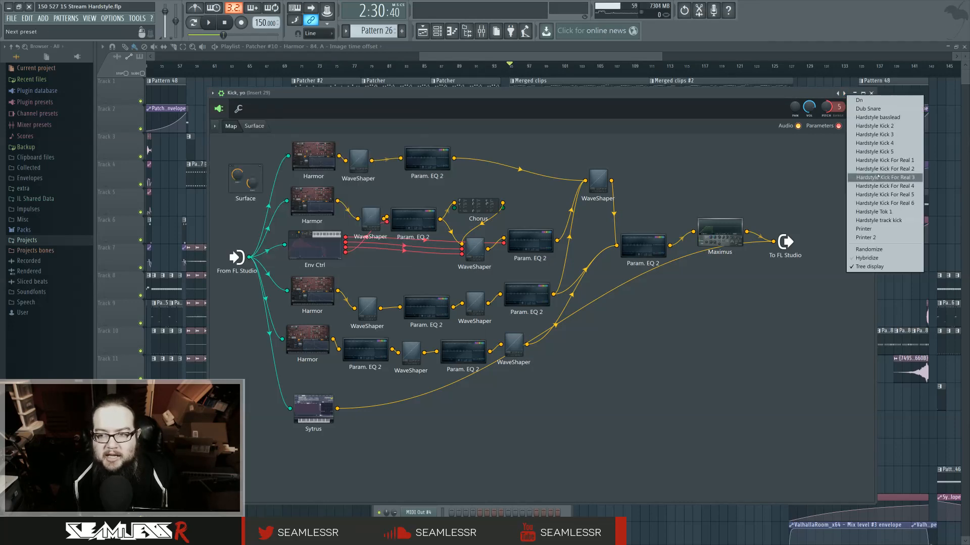
click(885, 203)
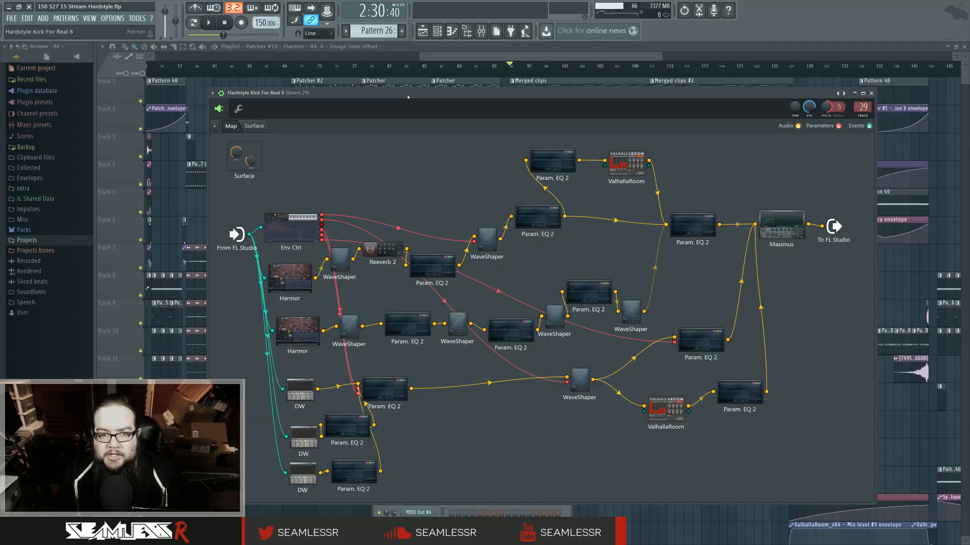
Move the kick Patcher window and widen it so its whole module map is spread out again
drag(414, 88, 423, 376)
drag(424, 411, 373, 75)
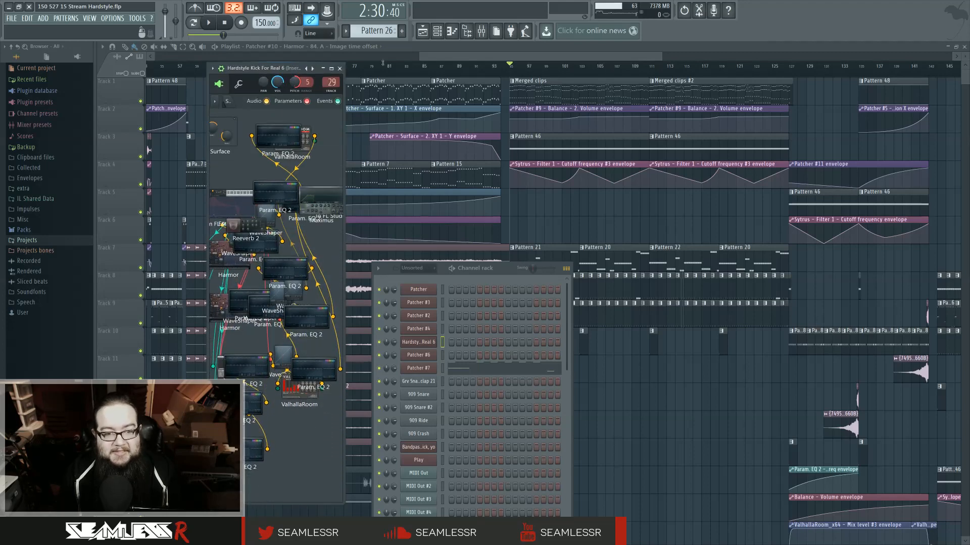
drag(345, 165, 867, 167)
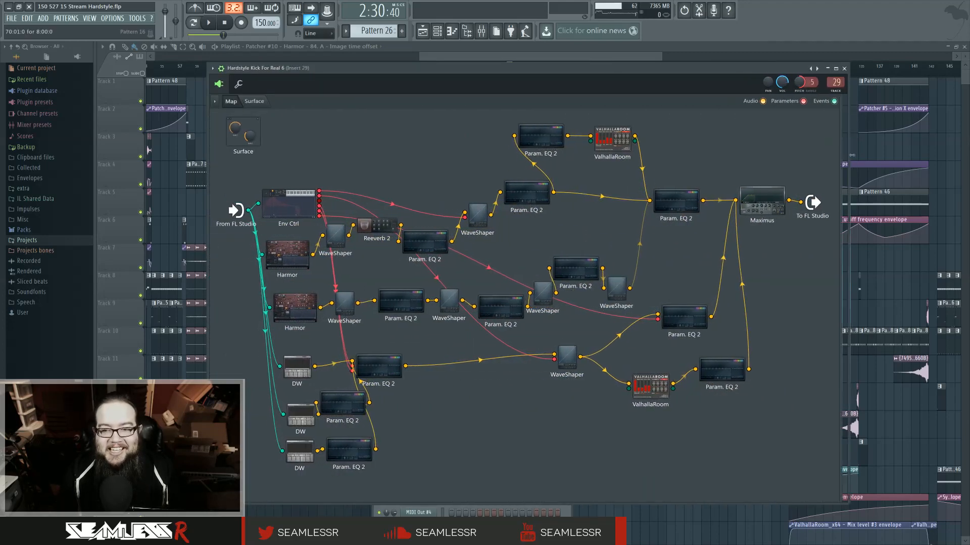
drag(501, 64, 490, 91)
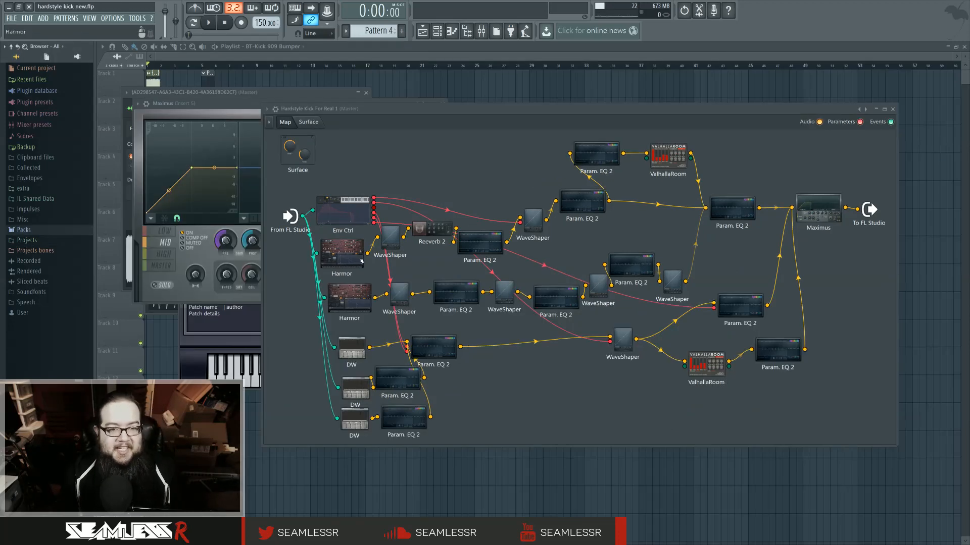
Close the hardstyle kick new project without saving its changes and return to the stream project's kick Patcher
click(29, 7)
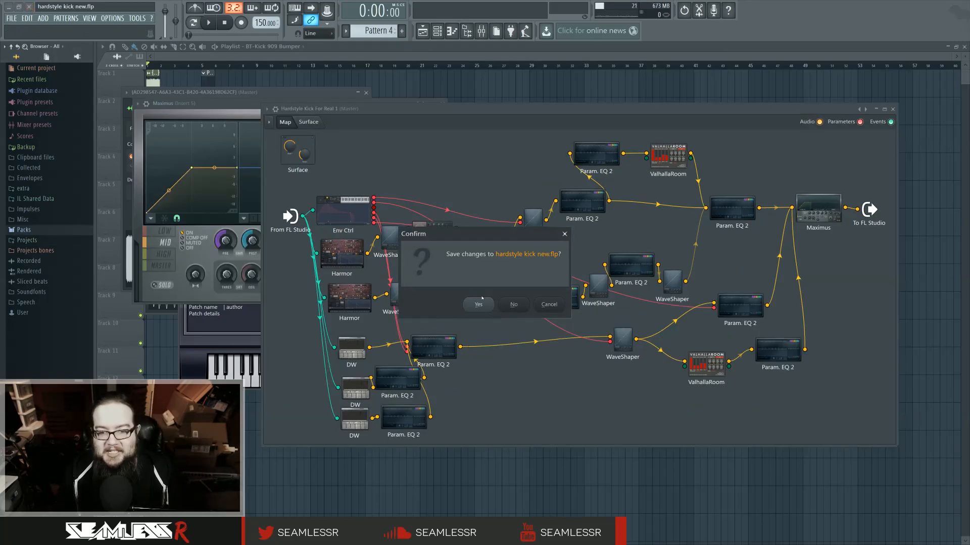
click(514, 305)
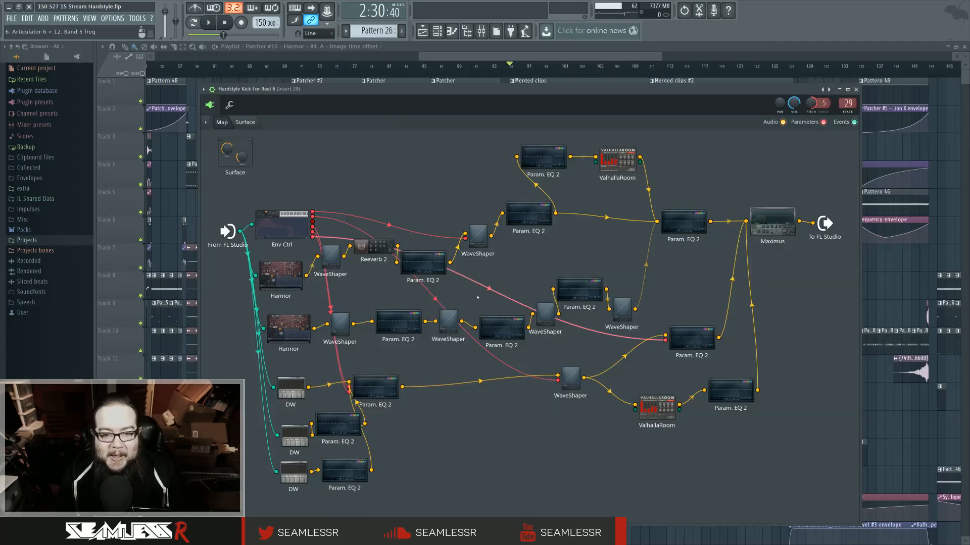
drag(461, 91, 451, 86)
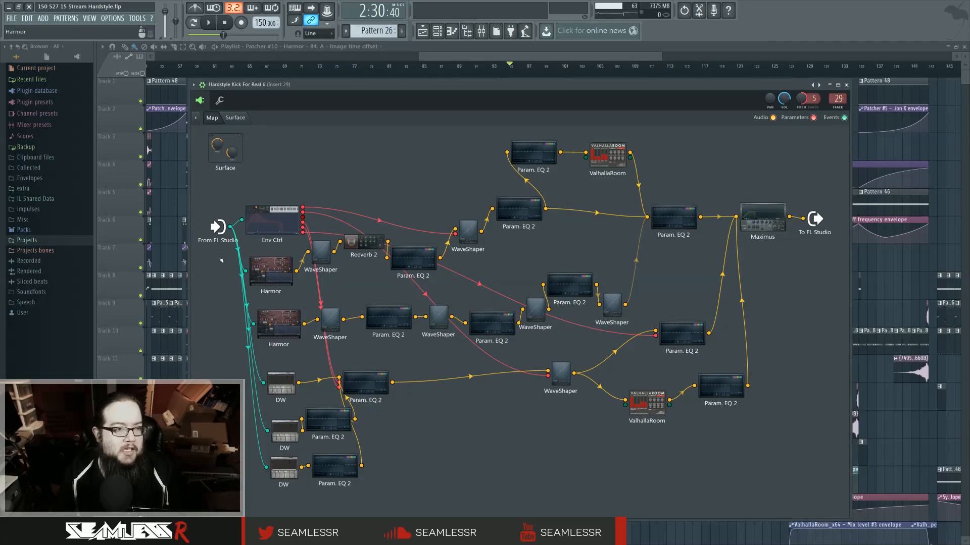
Enable the Keystation 49es as a MIDI input and check the audio device settings
click(112, 18)
click(124, 35)
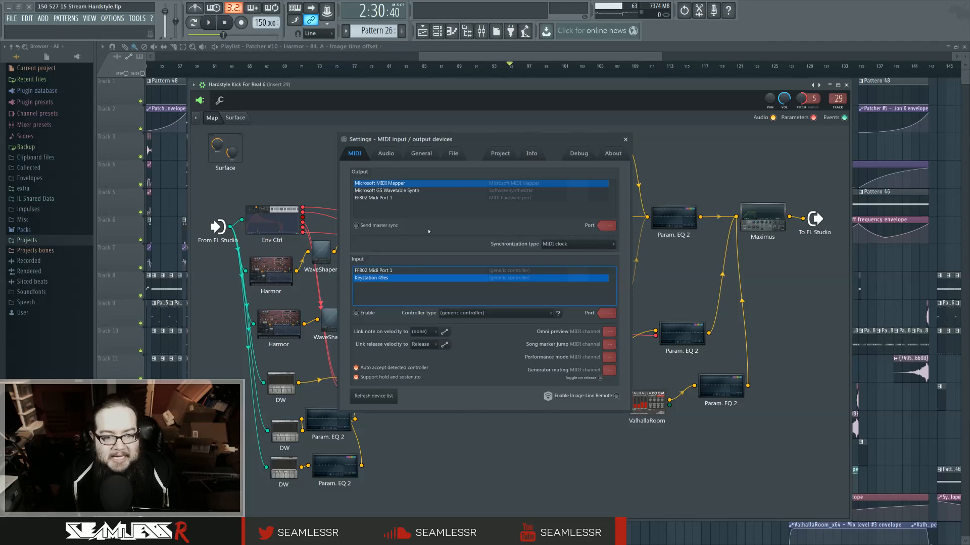
click(357, 313)
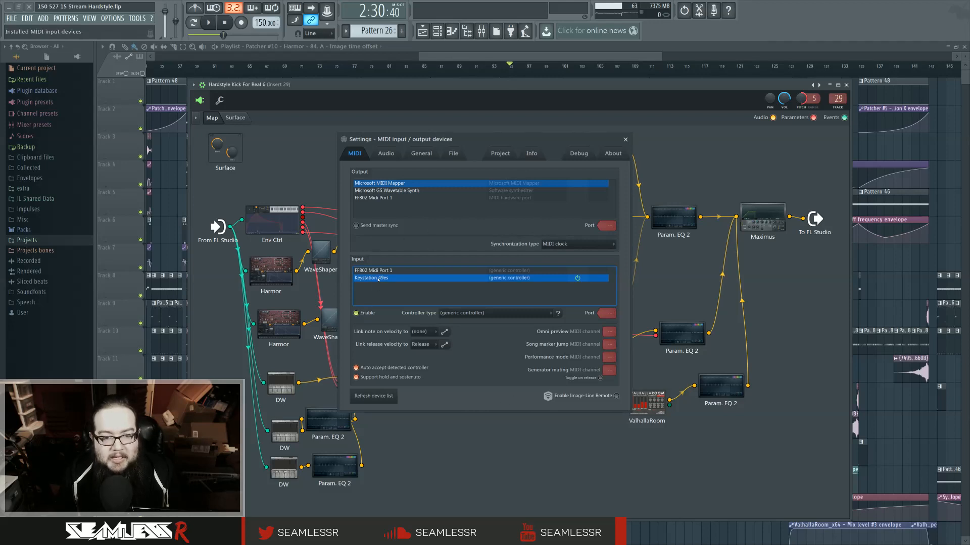
click(388, 155)
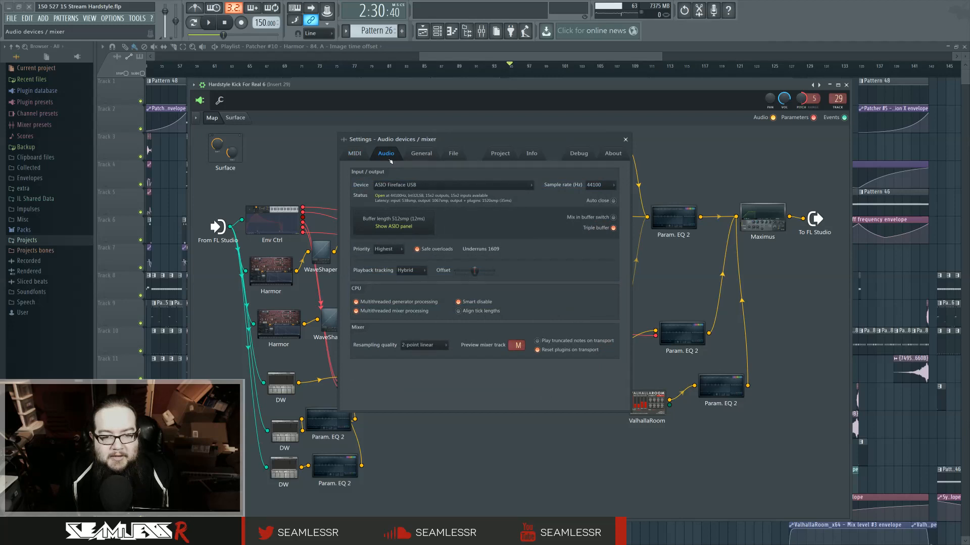
click(625, 139)
Play Pattern 21 from its piano roll with the kick preset, and reopen the kick's Patcher
click(846, 85)
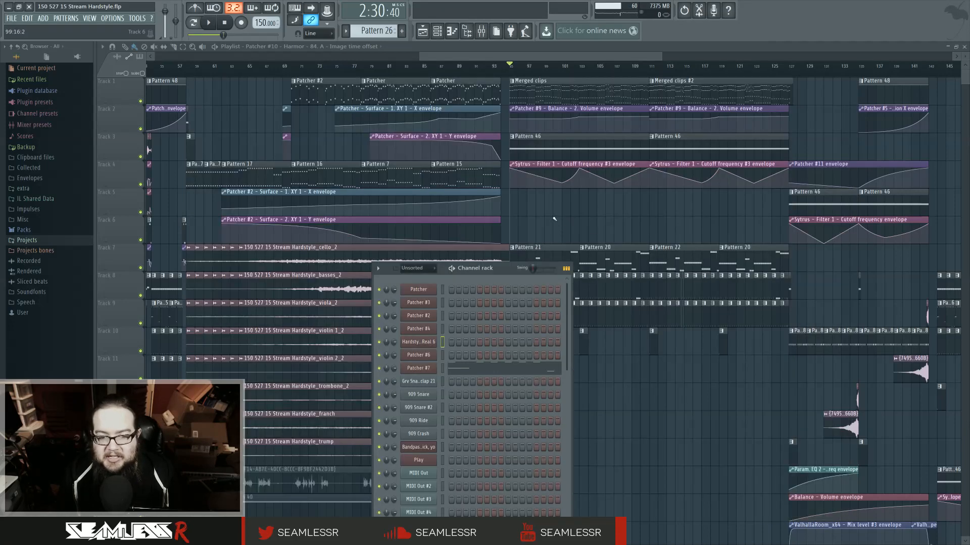
double_click(536, 258)
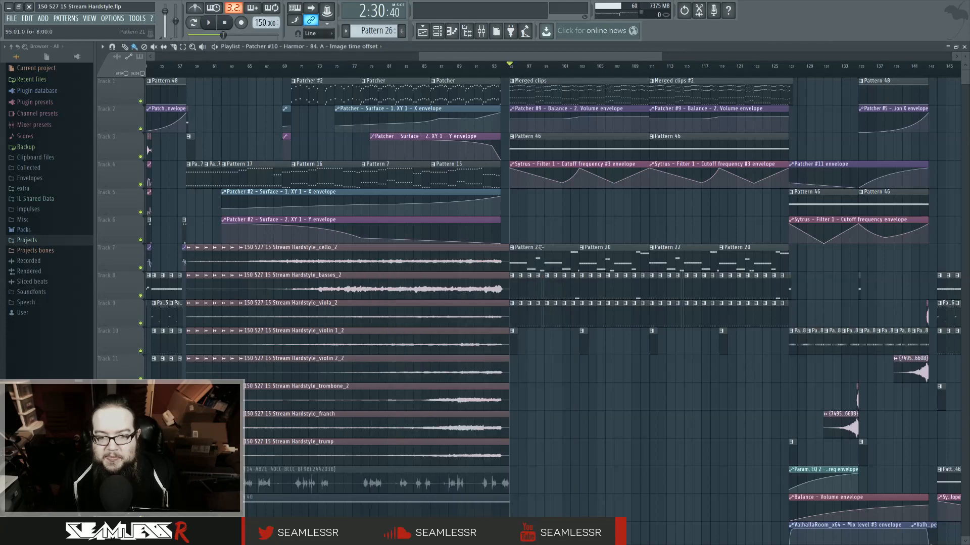
key(space)
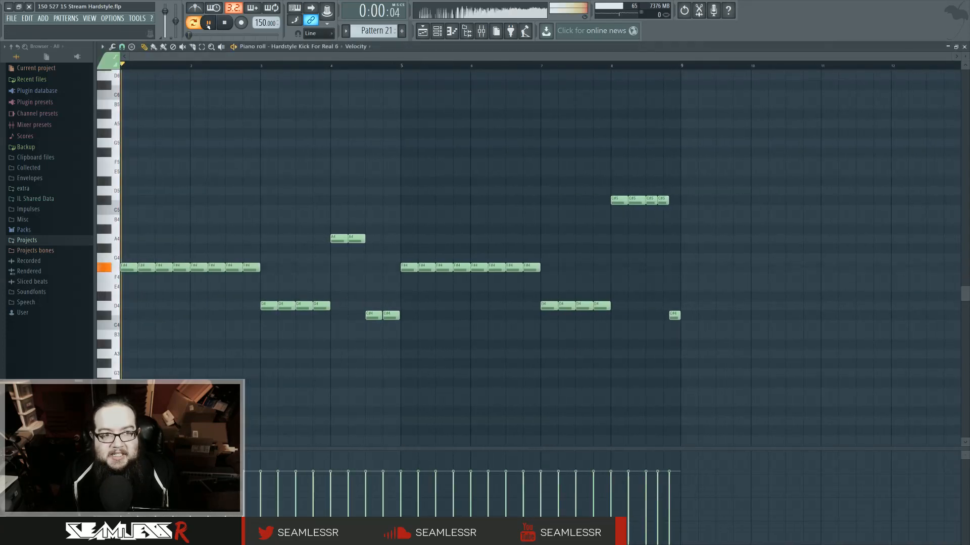
click(443, 31)
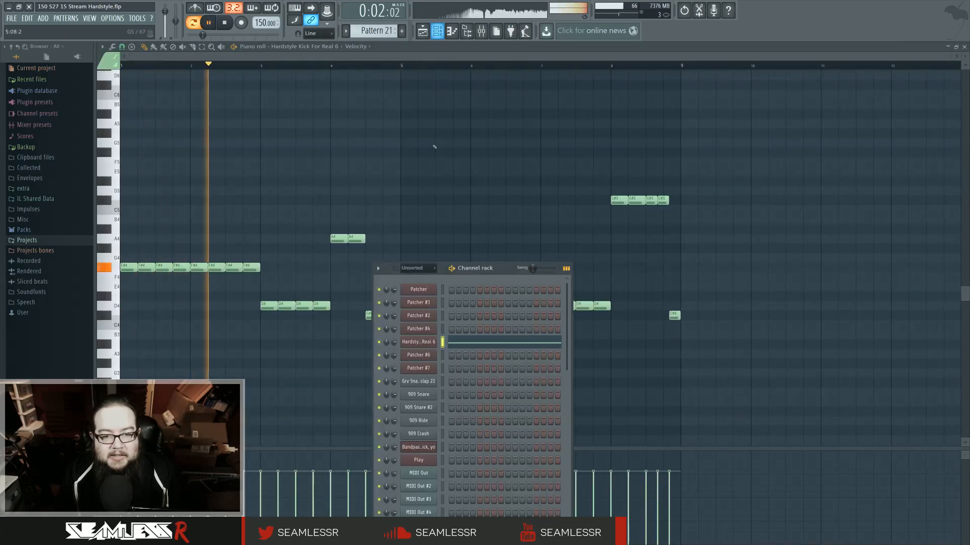
click(427, 341)
key(space)
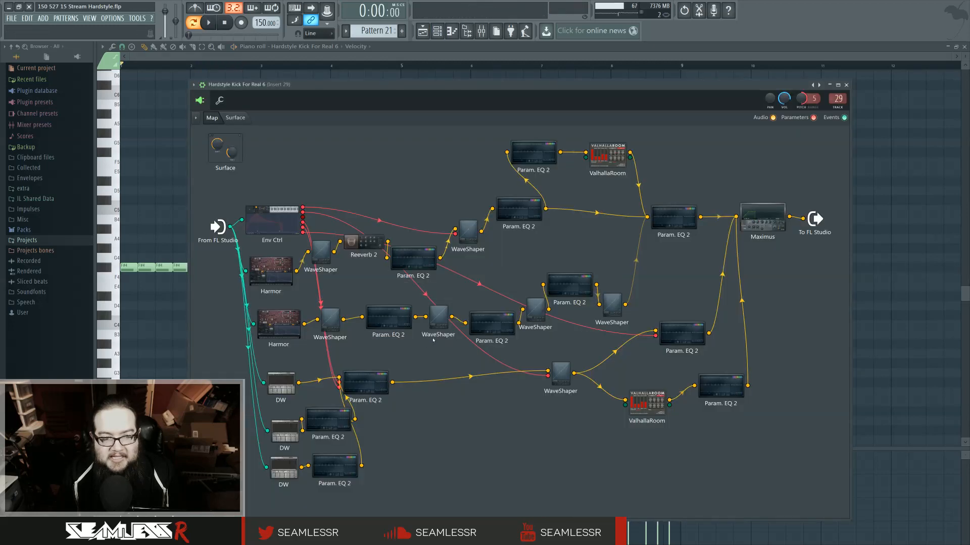
Show the image section of the second Harmor in the kick patch and move its window clear of the sound source modules
double_click(278, 324)
click(546, 298)
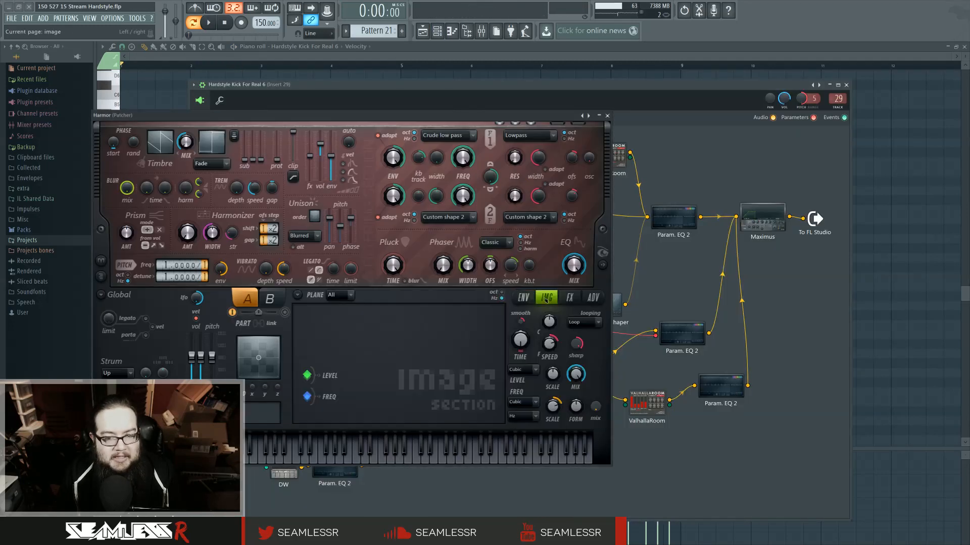
drag(384, 116, 648, 113)
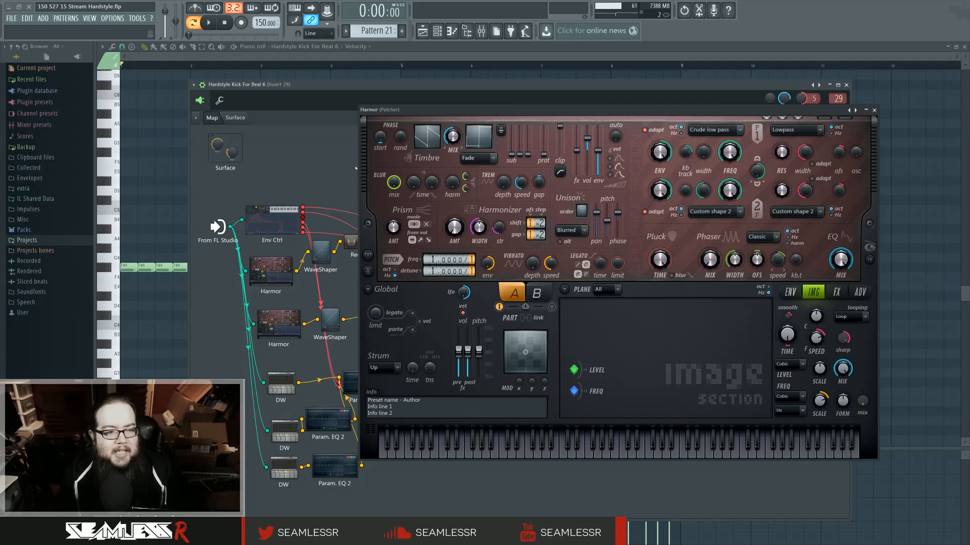
Audition kicks from the Packs Drums folder and load FPC 2 Kick into the open Harmor's image section
click(24, 229)
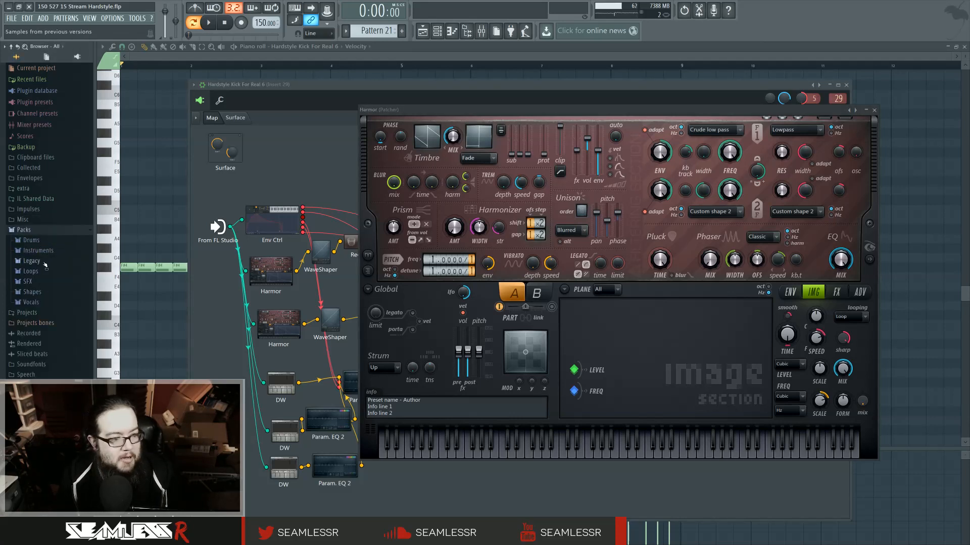
click(48, 240)
click(56, 272)
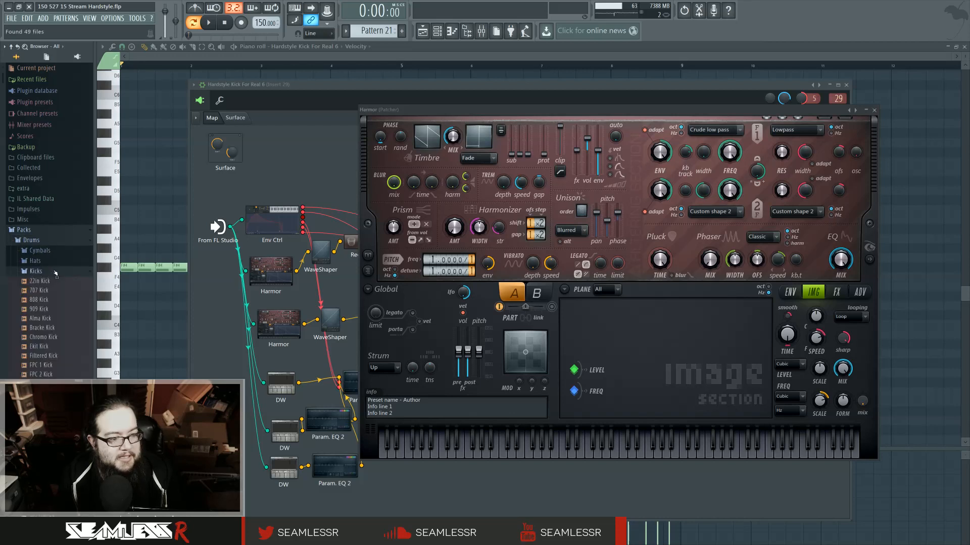
click(48, 309)
click(53, 301)
click(55, 356)
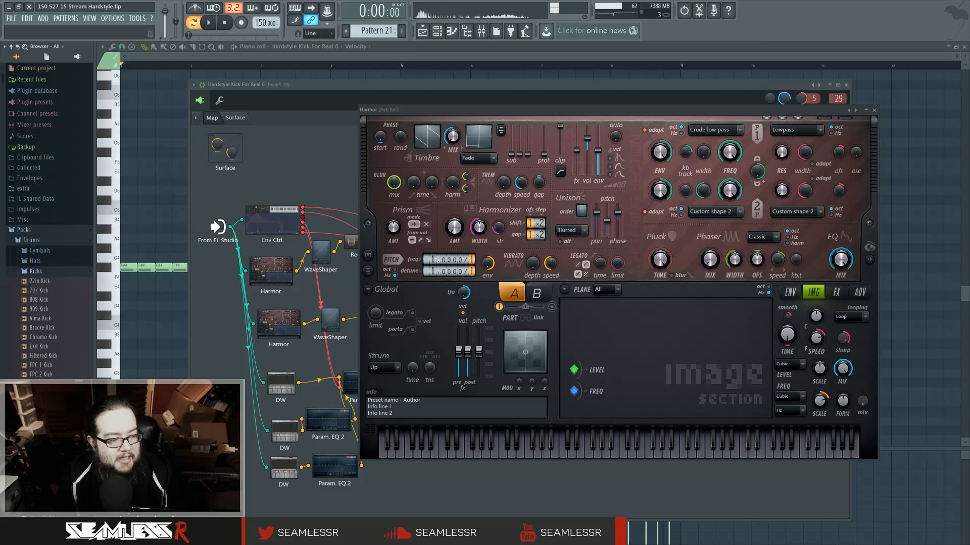
click(60, 374)
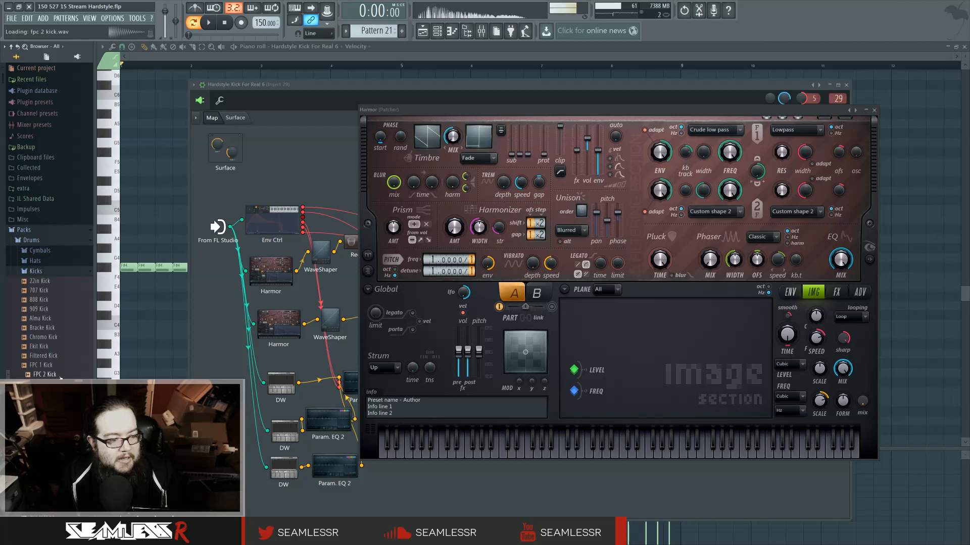
drag(61, 376, 556, 397)
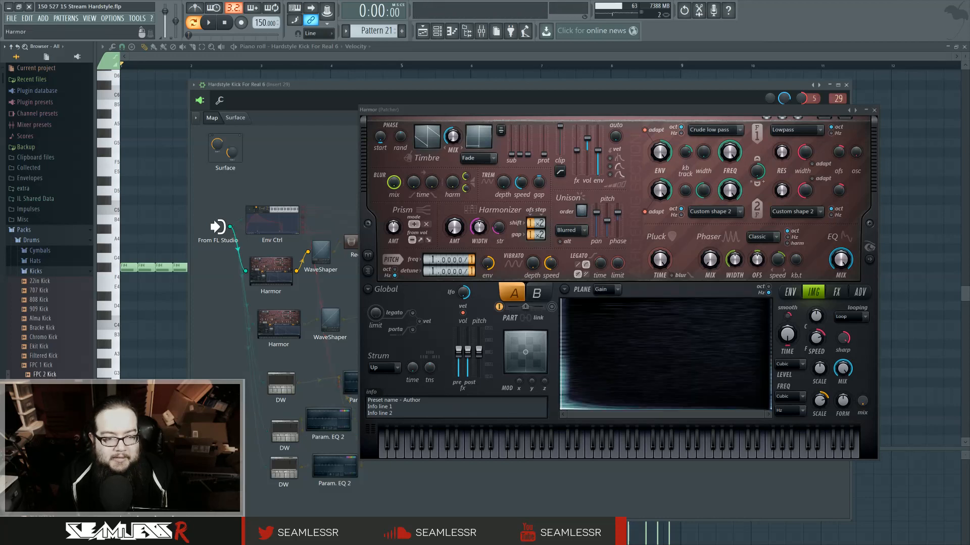
Load the FPC 2 Kick sample into the uppermost Harmor's image section and close that synth
double_click(272, 273)
drag(61, 375, 581, 366)
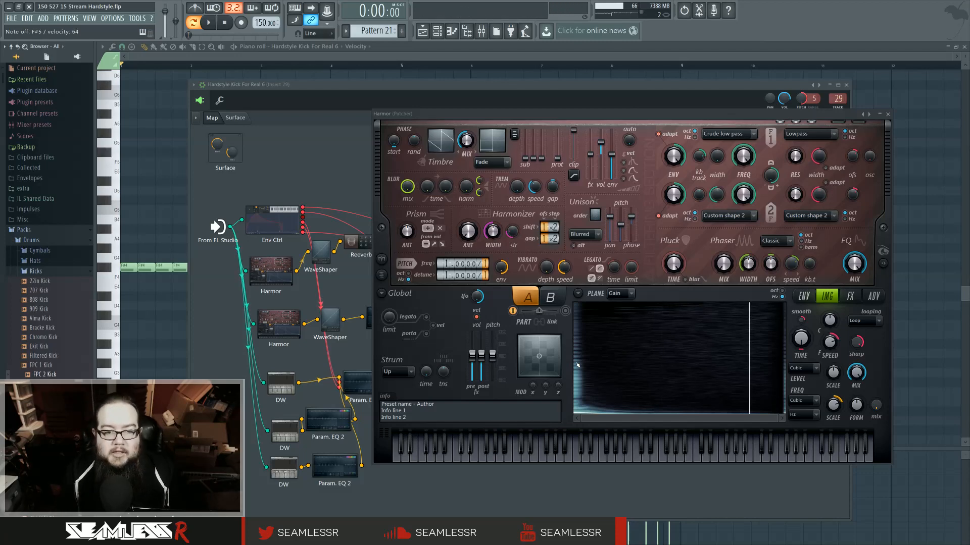
click(887, 114)
Open the first DW sampler in the kick patch and force the unresponsive program to close
double_click(281, 383)
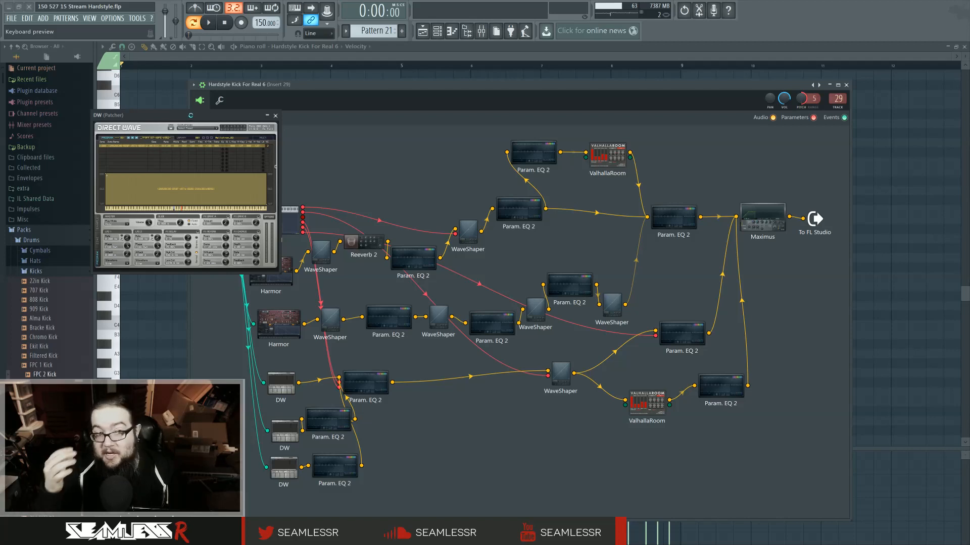
drag(191, 115, 190, 116)
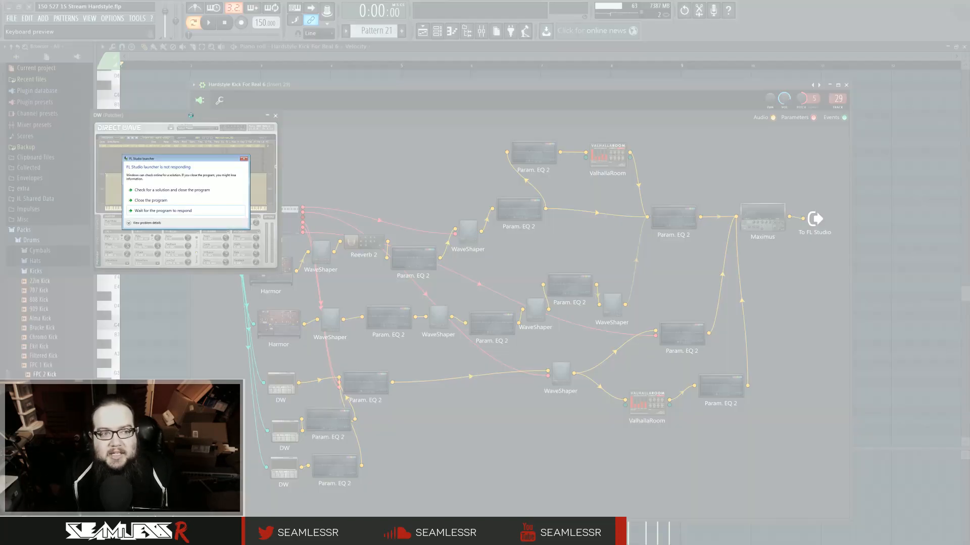
click(162, 202)
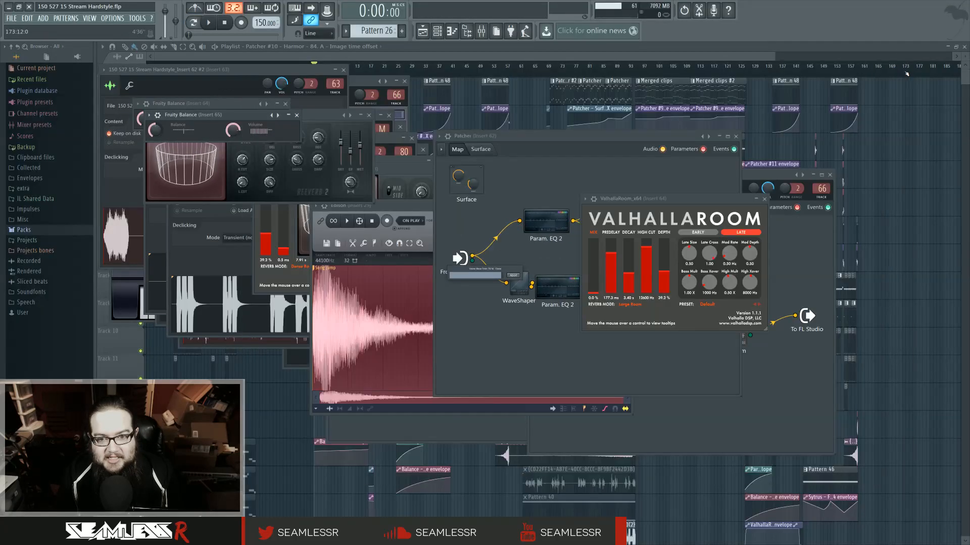
Close all the open plugin windows of the reloaded project and bring the playlist back with the whole arrangement in view
click(831, 175)
click(736, 137)
click(764, 199)
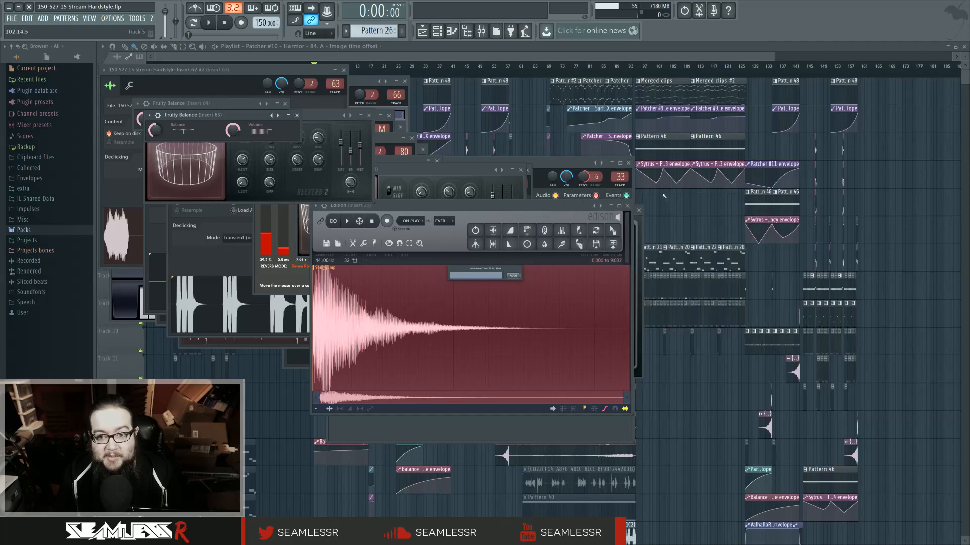
key(F12)
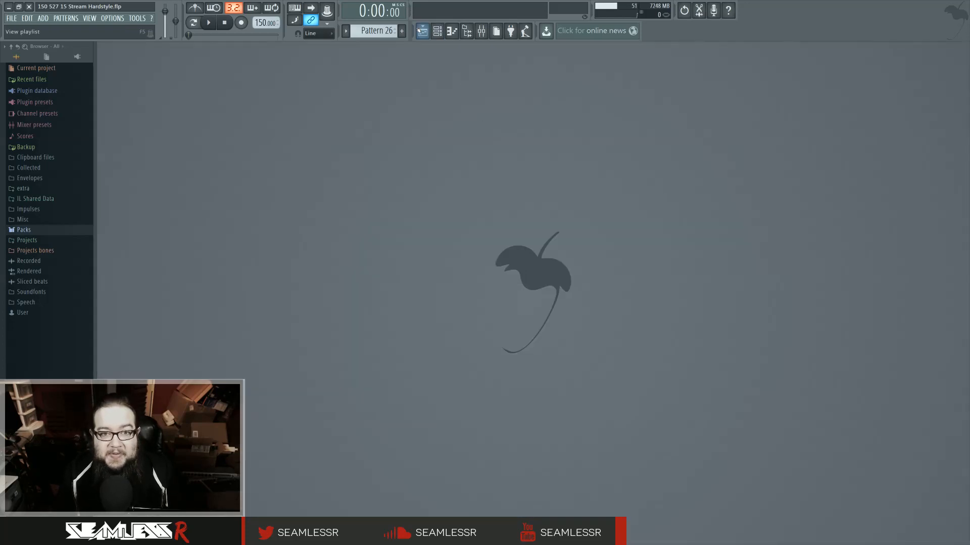
click(422, 31)
scroll(686, 213, up, 2)
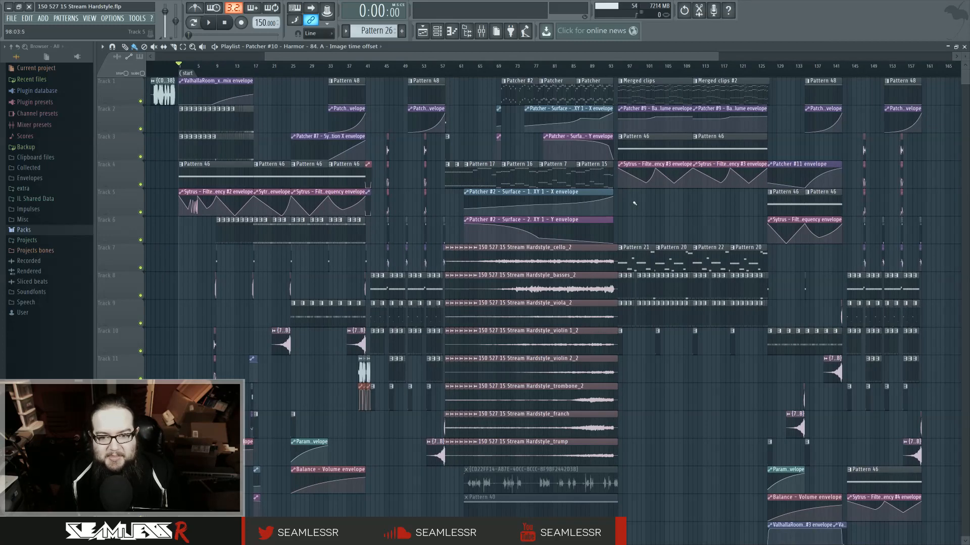
Check the audio settings and look up the macro that switches smart disable for all plugins
click(113, 18)
click(131, 44)
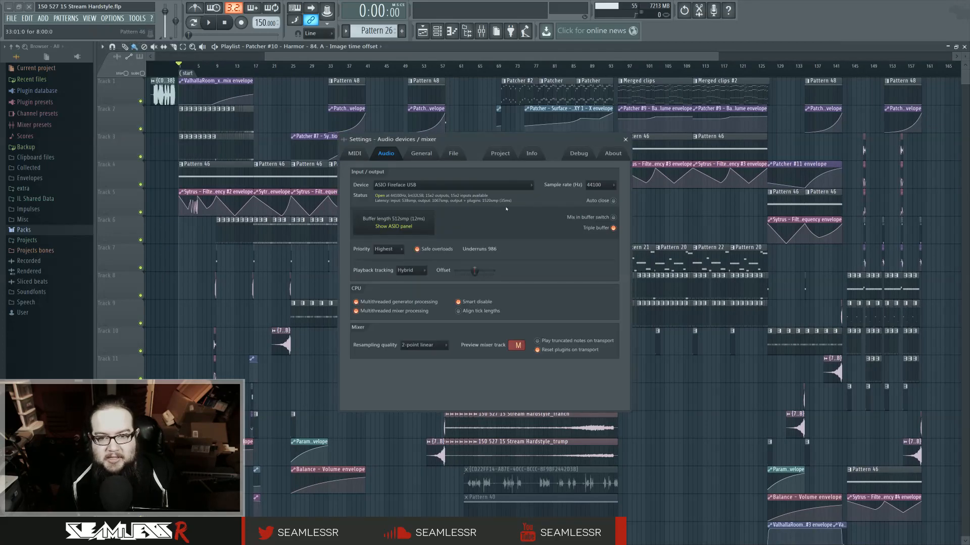
click(626, 139)
click(137, 18)
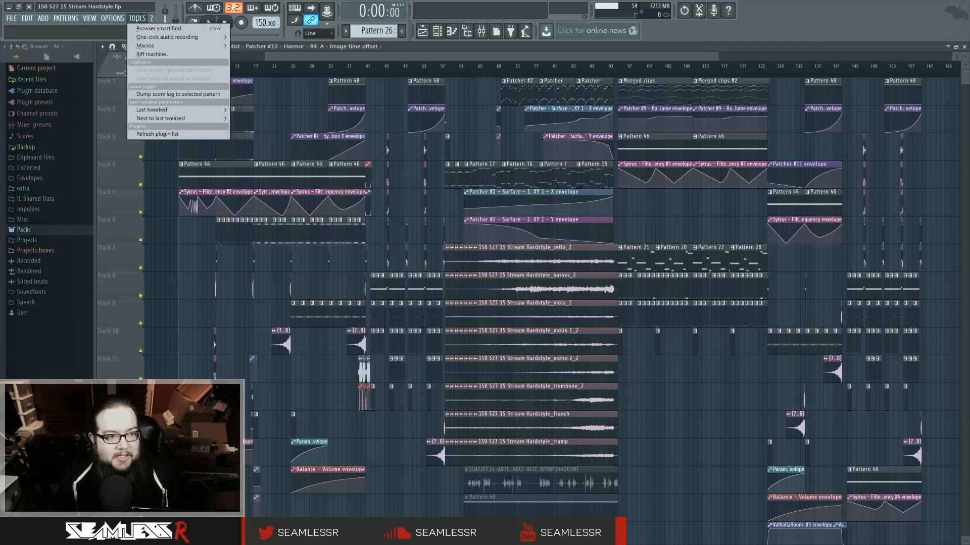
mouse_move(147, 46)
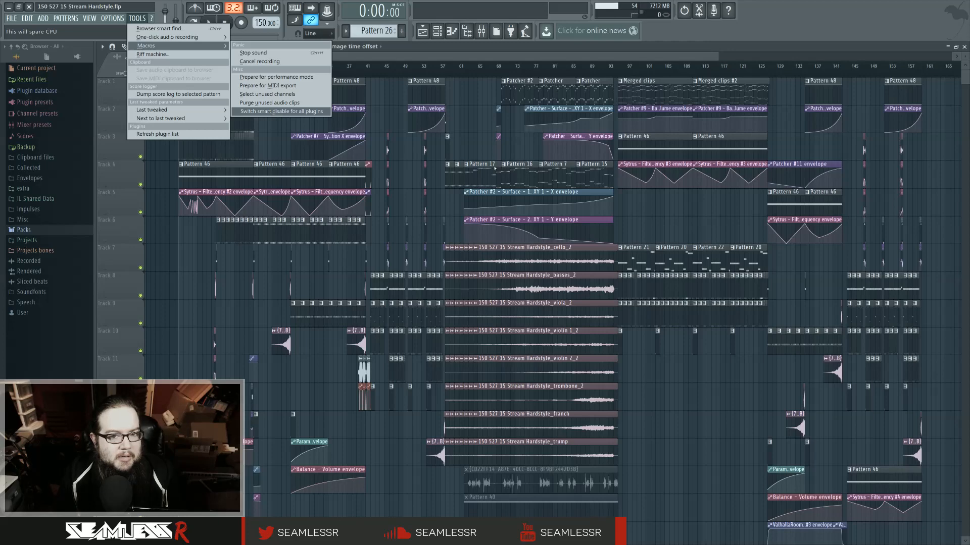
click(486, 143)
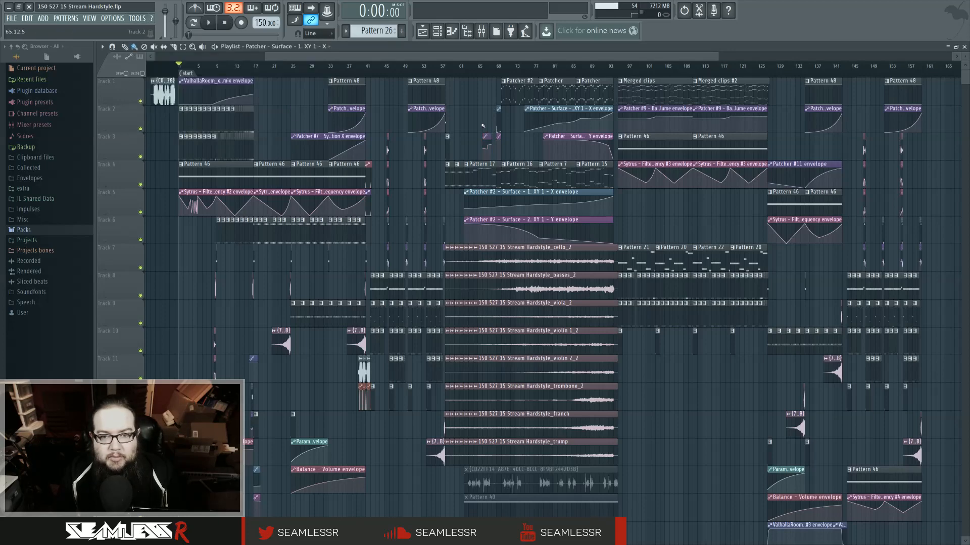
Open Pattern 21 in the piano roll and the "Kick, yo" Patcher above it, moving its window slightly
double_click(635, 260)
click(437, 31)
click(419, 366)
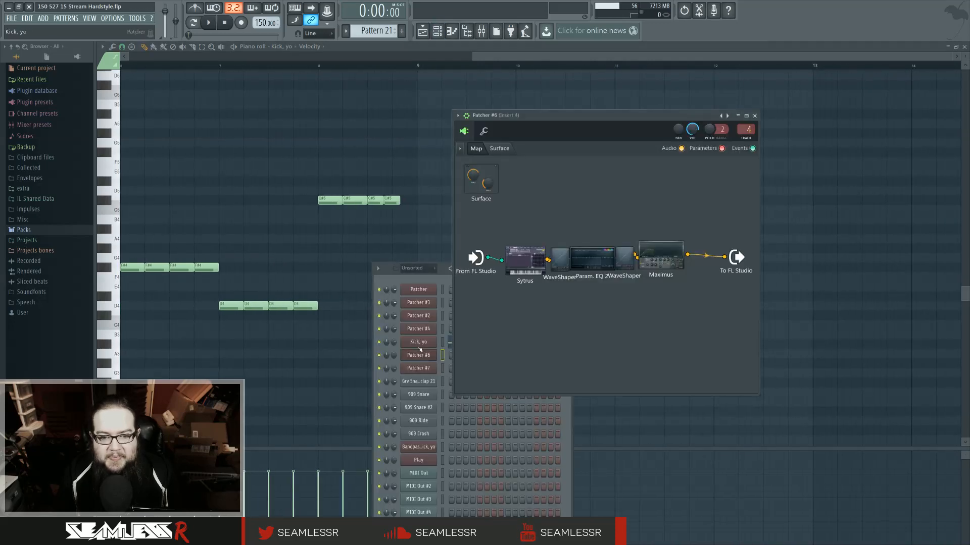
click(419, 345)
drag(479, 67, 438, 78)
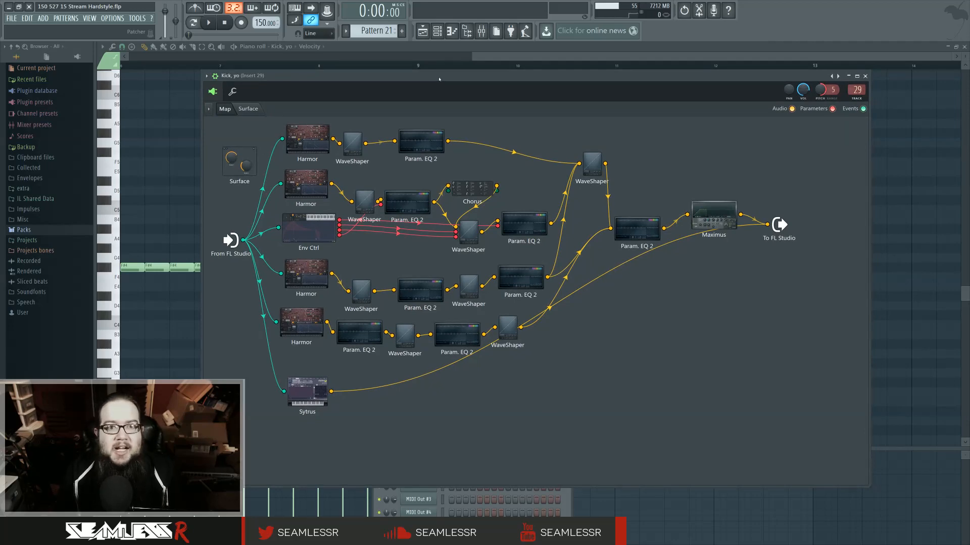
Examine the volume envelope of the topmost Harmor in the "Kick, yo" patch and close the synth
double_click(306, 139)
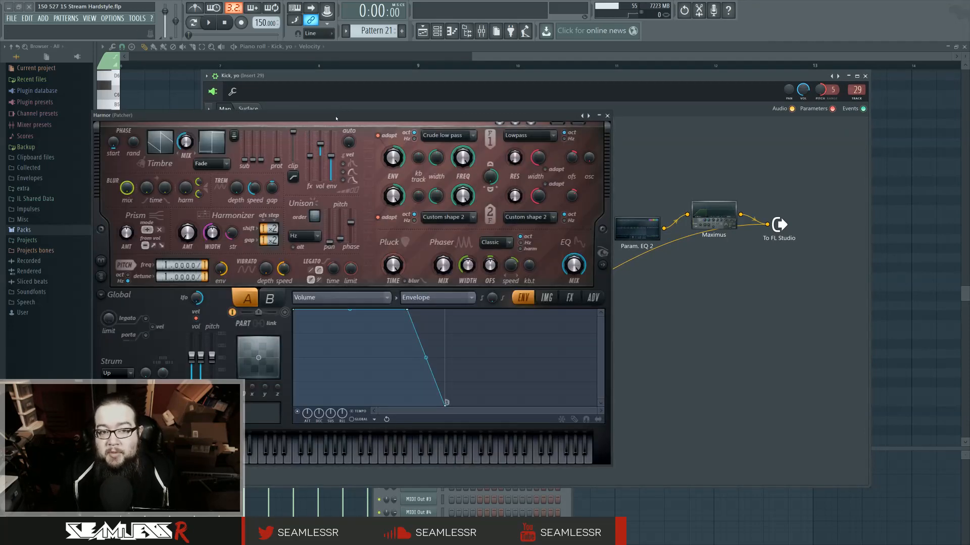
drag(336, 118, 469, 120)
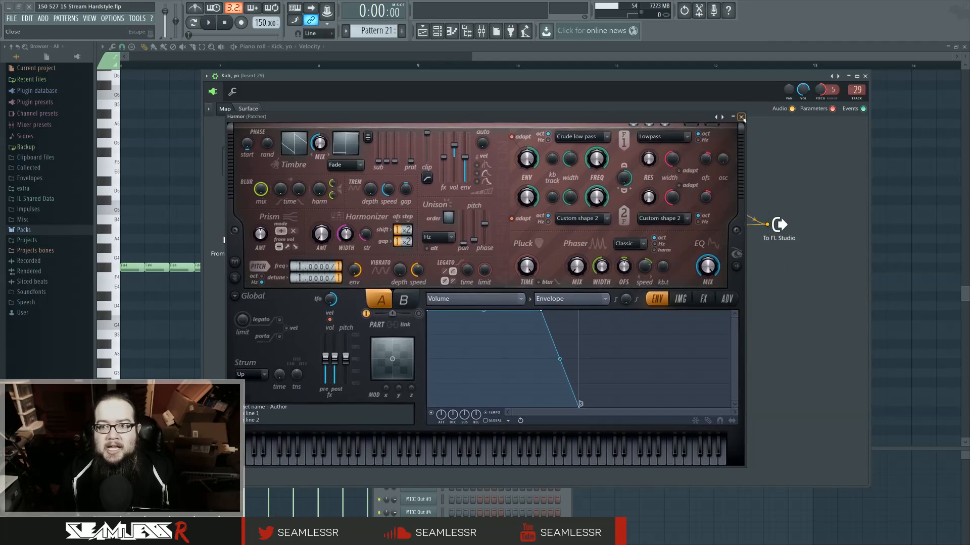
click(741, 117)
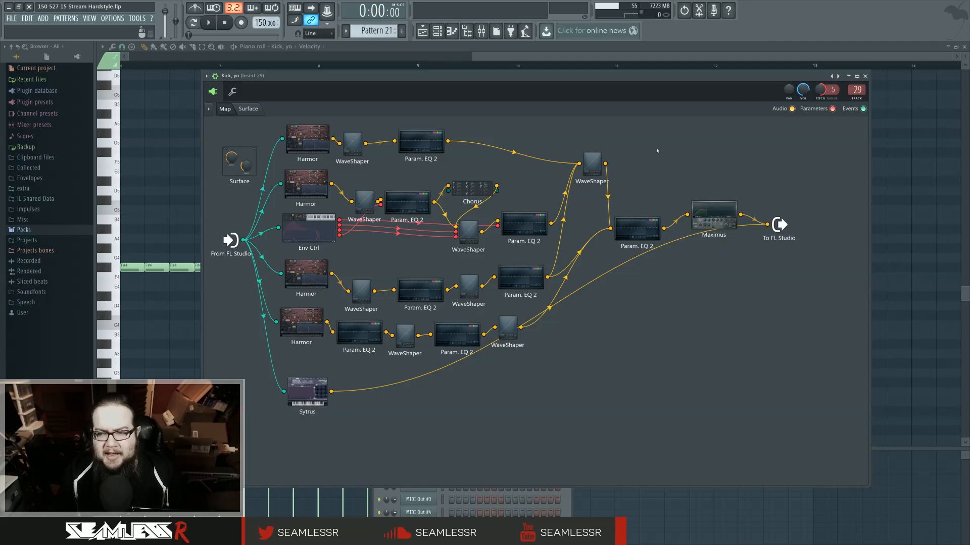
Close and reopen the "Kick, yo" Patcher, and save the project as a new version
click(865, 76)
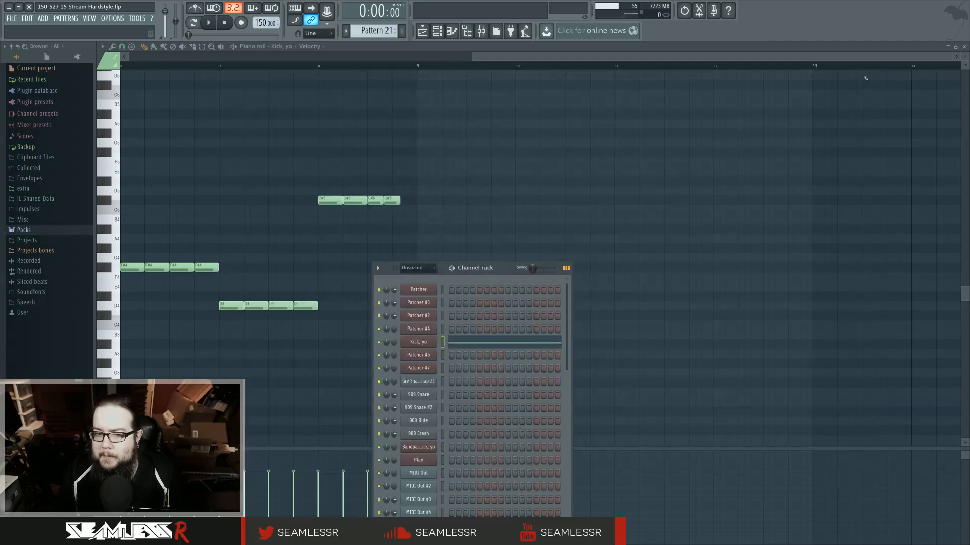
click(424, 343)
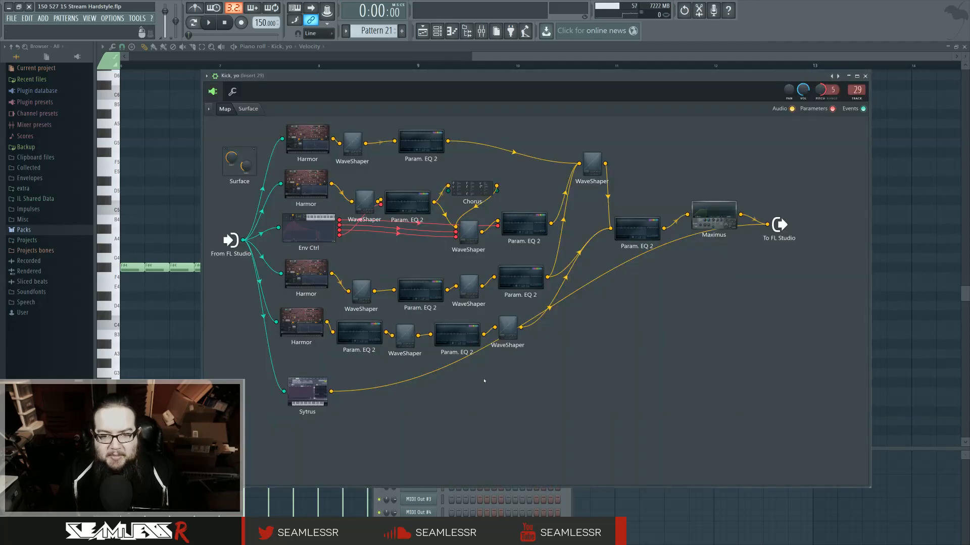
click(13, 21)
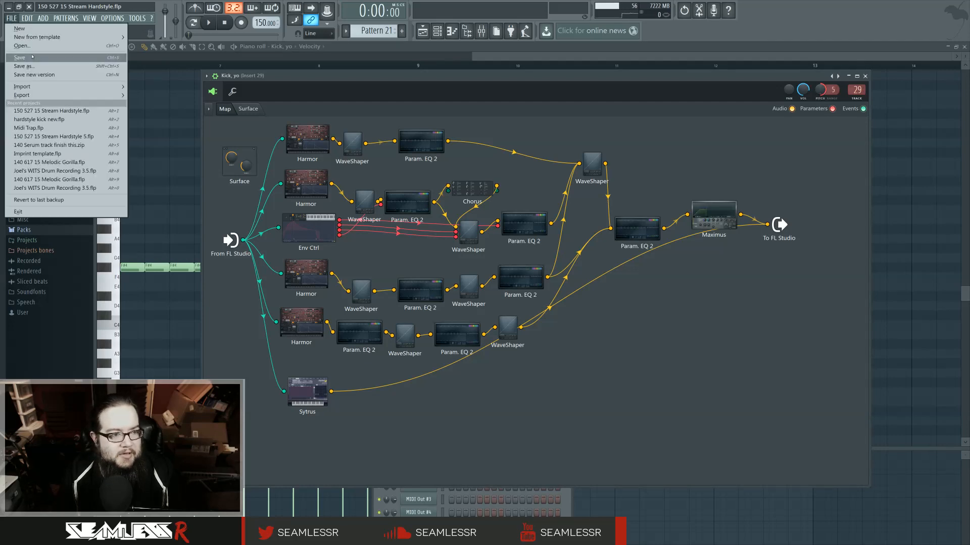
click(35, 74)
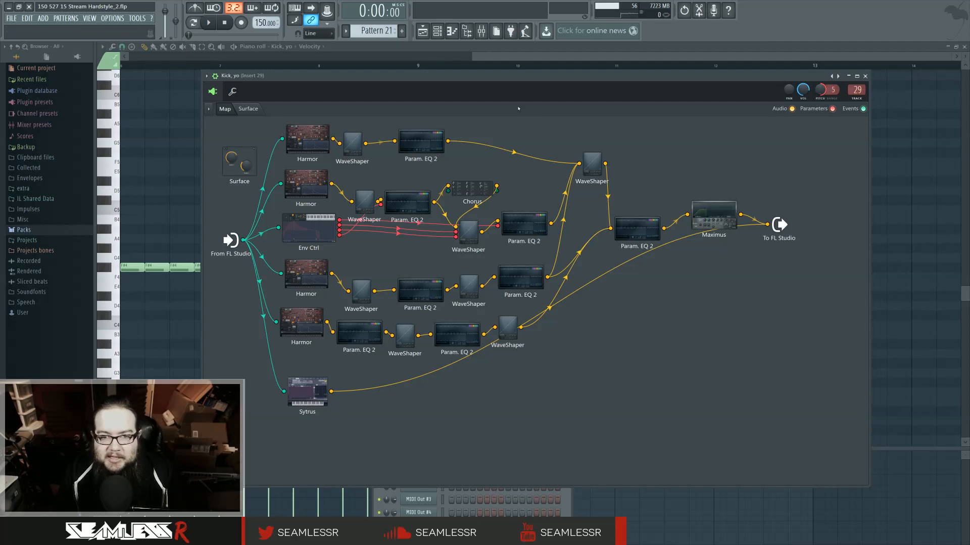
Look through the channels in the channel rack and the plugin options of the "Kick, yo" Patcher
drag(429, 76, 424, 79)
click(438, 31)
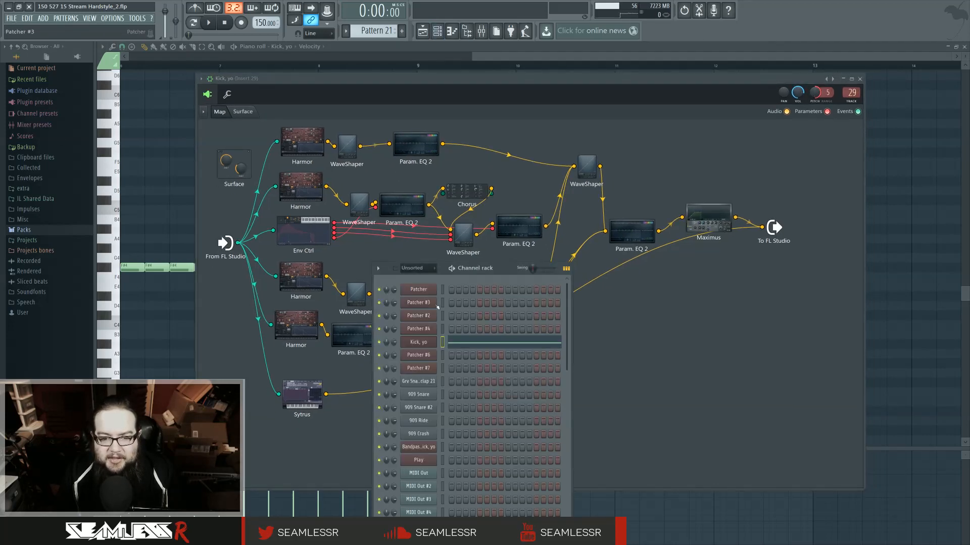
click(201, 79)
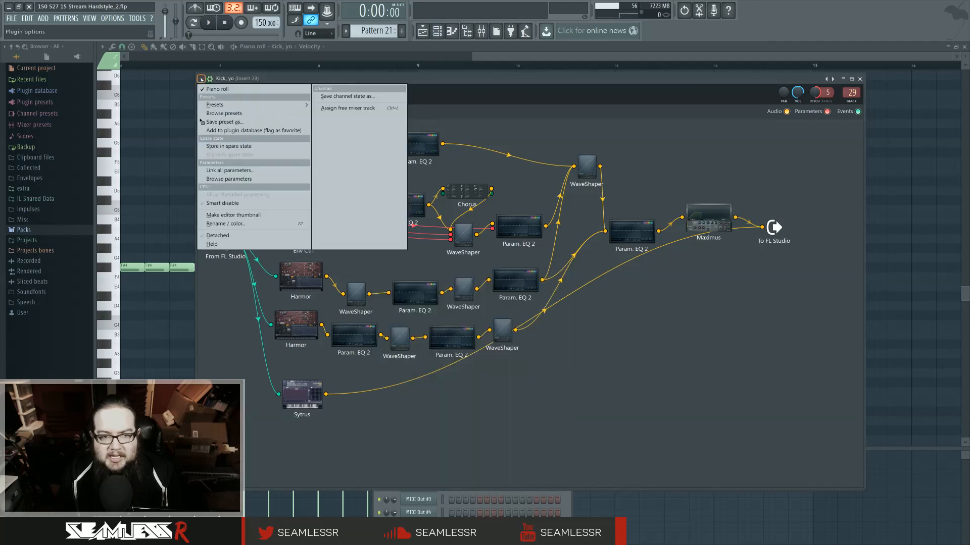
click(201, 78)
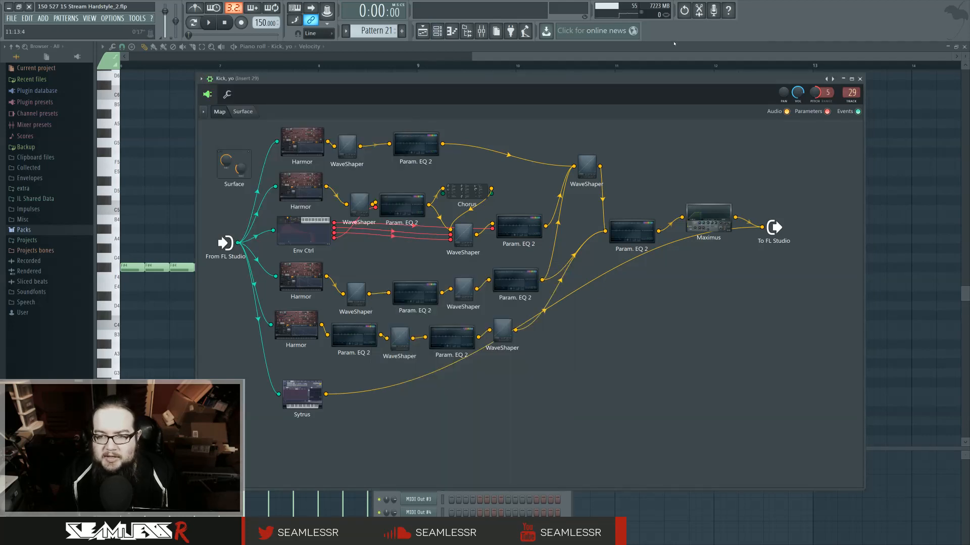
click(567, 499)
scroll(566, 499, down, 3)
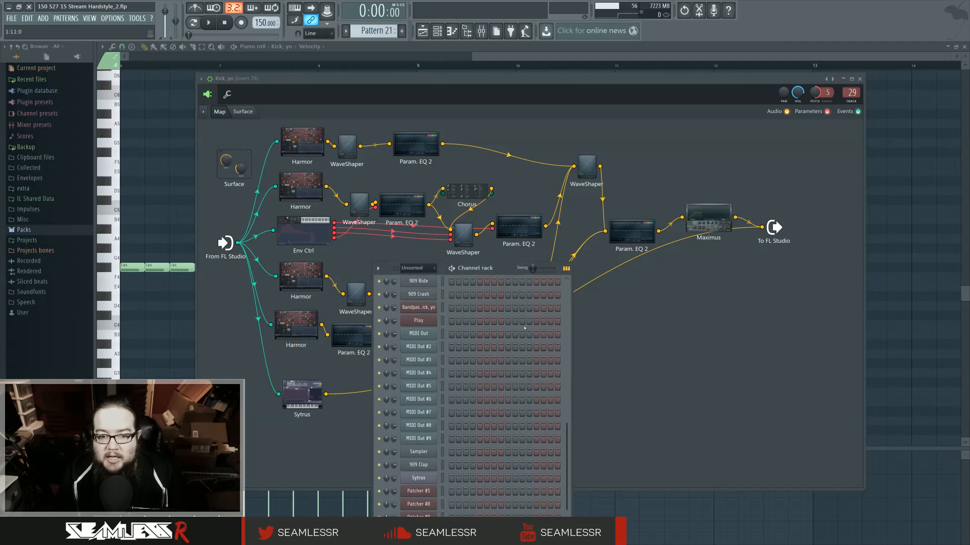
scroll(522, 330, up, 5)
click(349, 372)
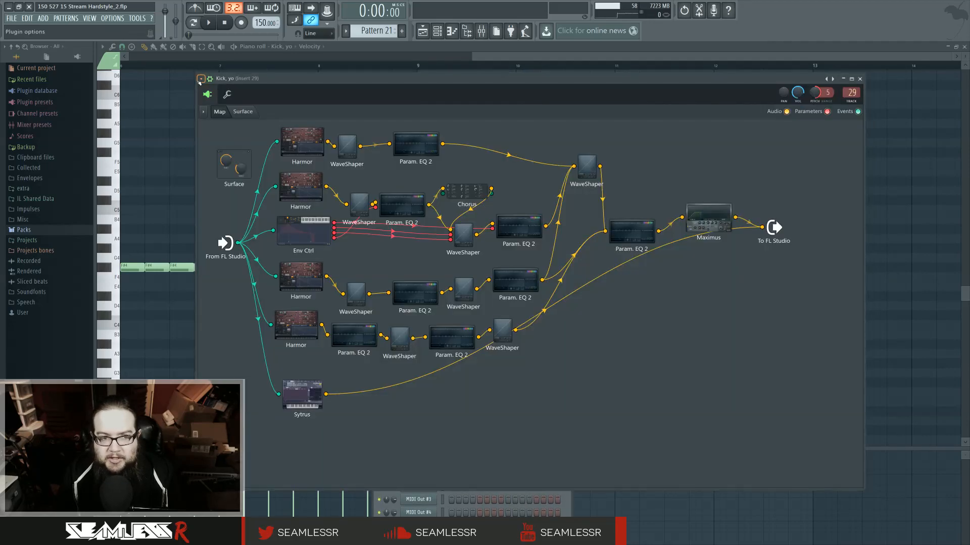
Load the "Hardstyle Kick For Real 6" preset into the "Kick, yo" Patcher
click(201, 79)
mouse_move(282, 105)
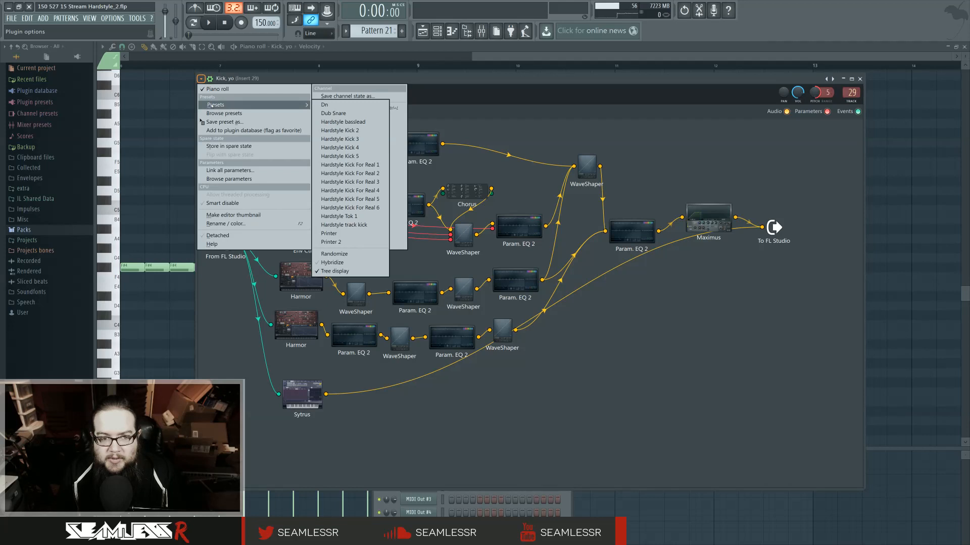
click(379, 209)
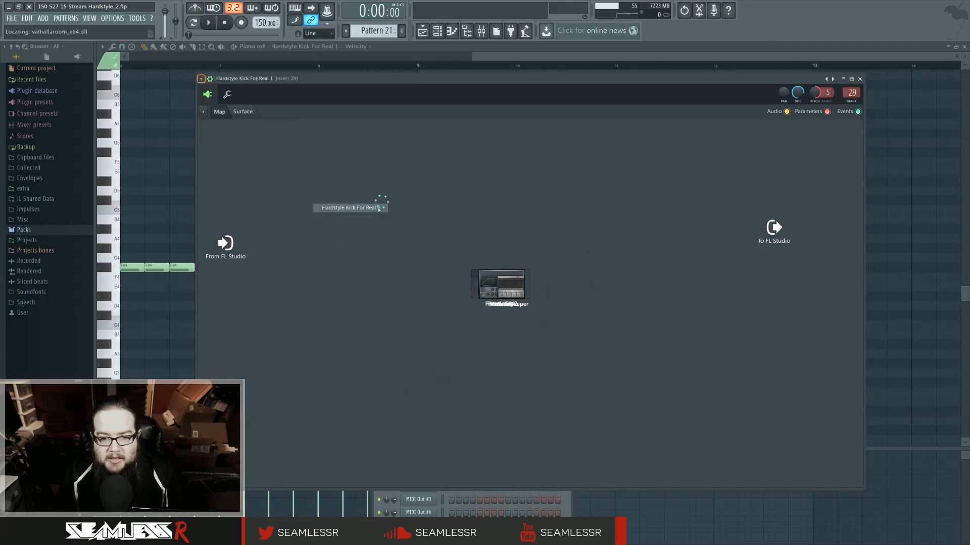
Examine the image synthesis view of the lower Harmor in the loaded patch, and check the kick's mixer insert
double_click(282, 319)
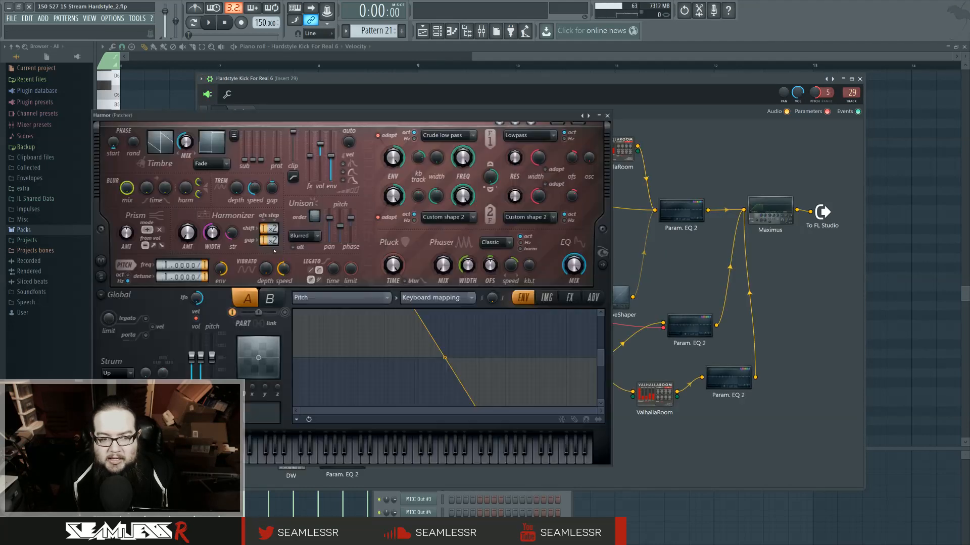
click(547, 298)
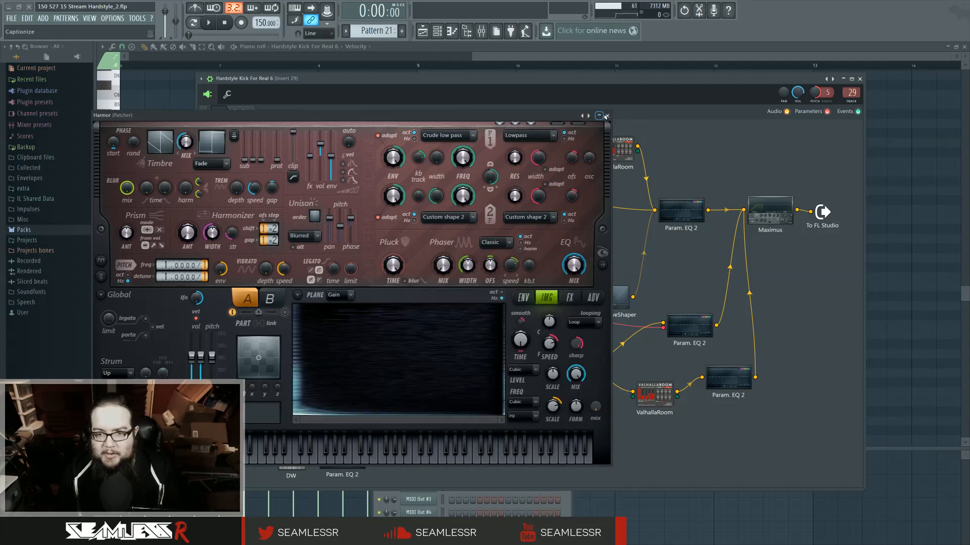
click(607, 116)
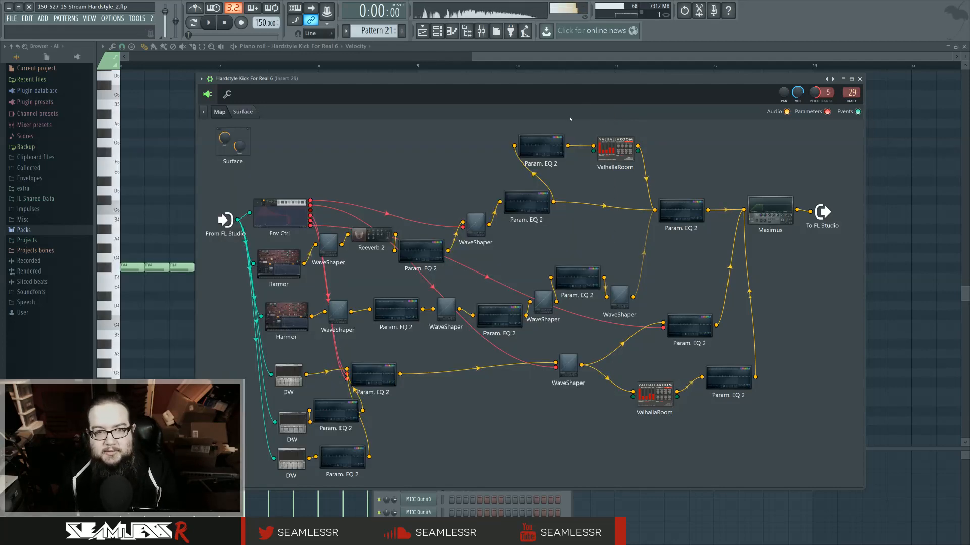
click(482, 32)
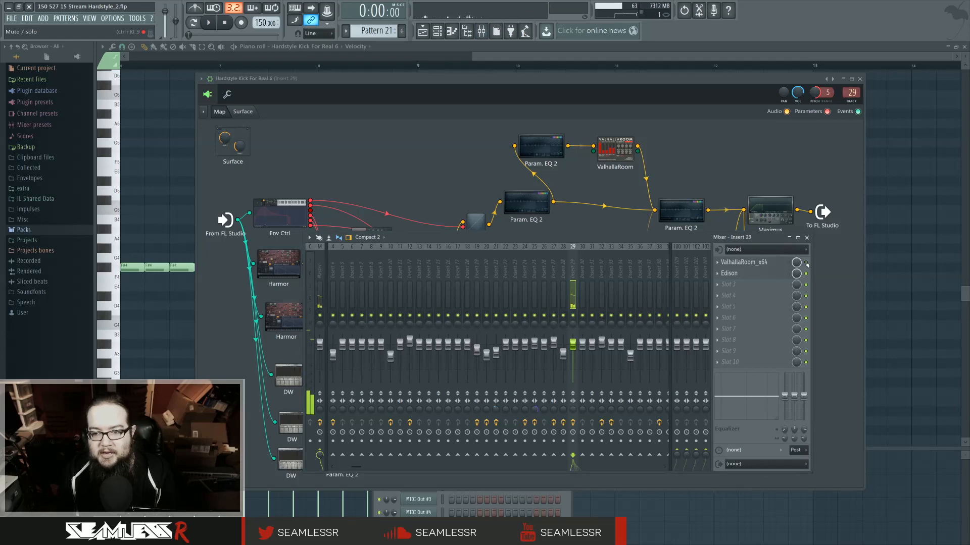
drag(473, 92, 478, 77)
Open the uppermost DirectWave in the kick patch, preview a note, and close the unresponsive program
double_click(298, 360)
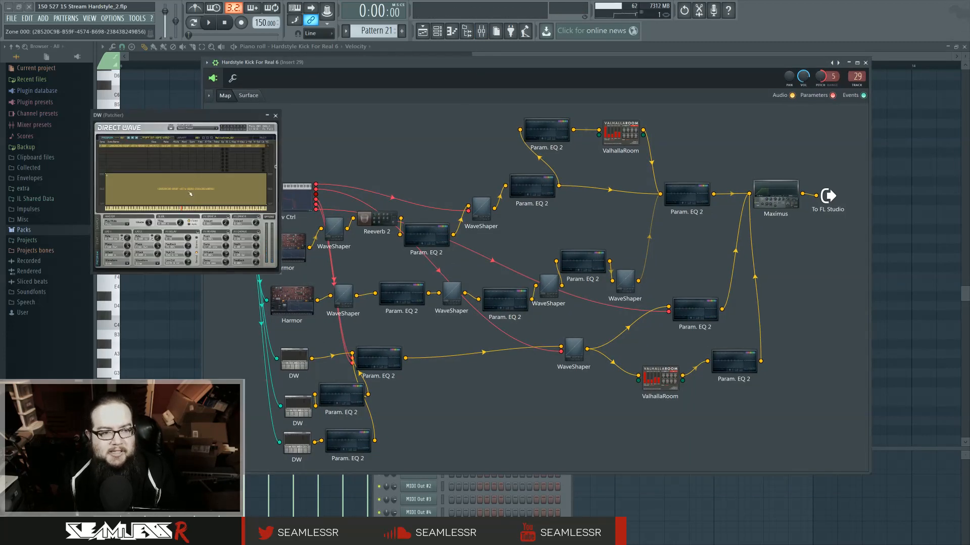
click(182, 211)
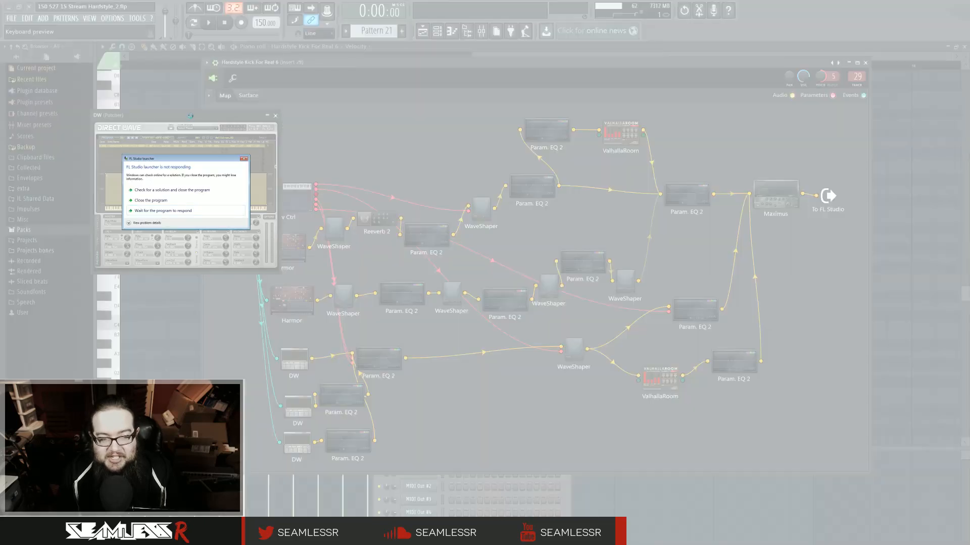
click(155, 212)
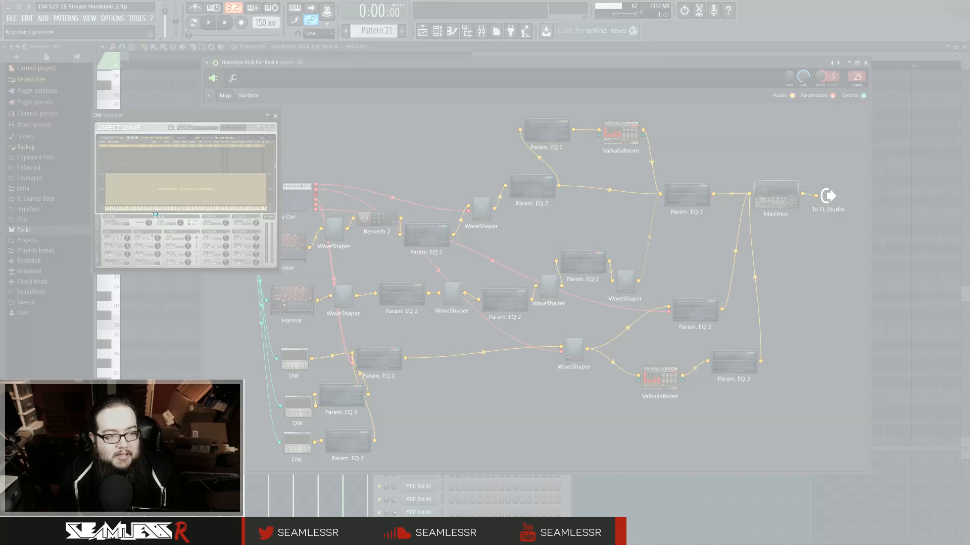
click(155, 199)
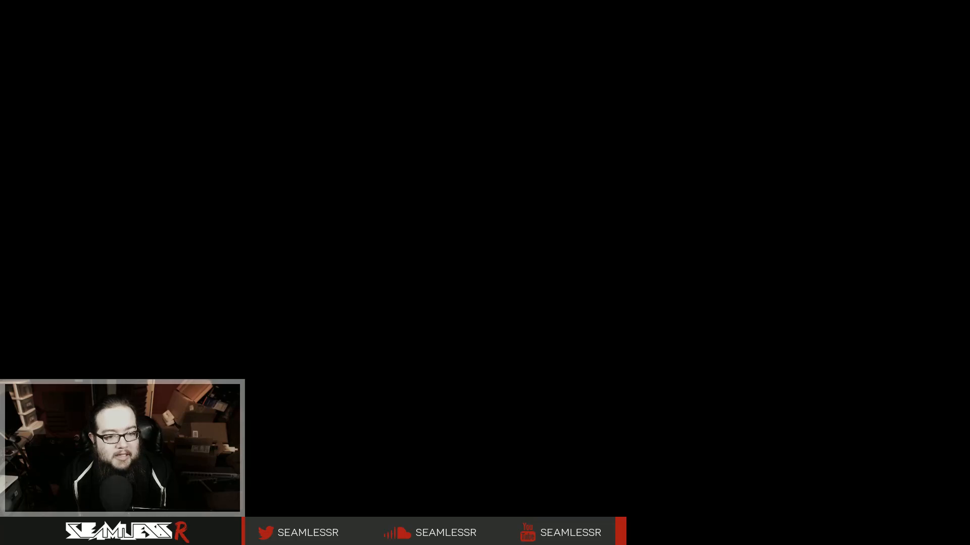
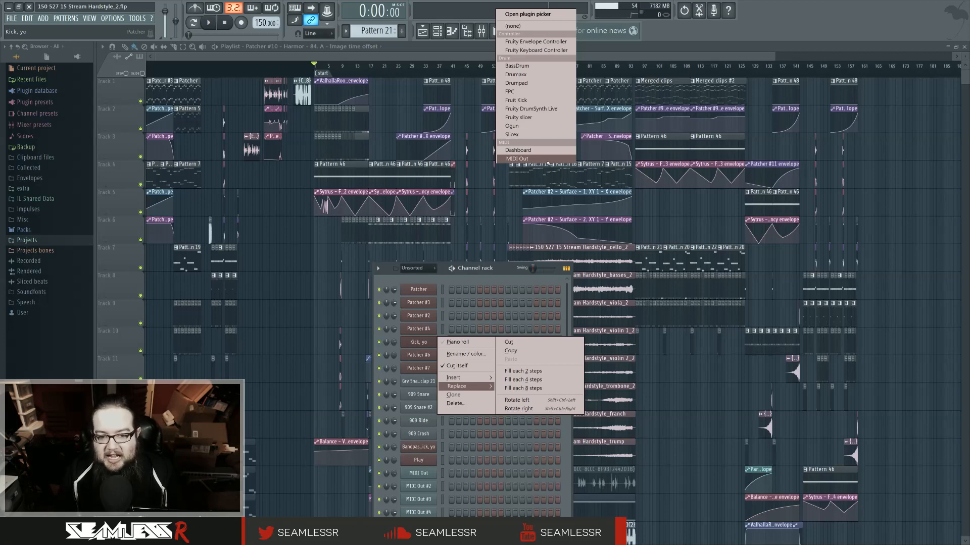
Replace the "Kick, yo" channel with a MIDI Out and play the song from the start of Pattern 21
click(547, 160)
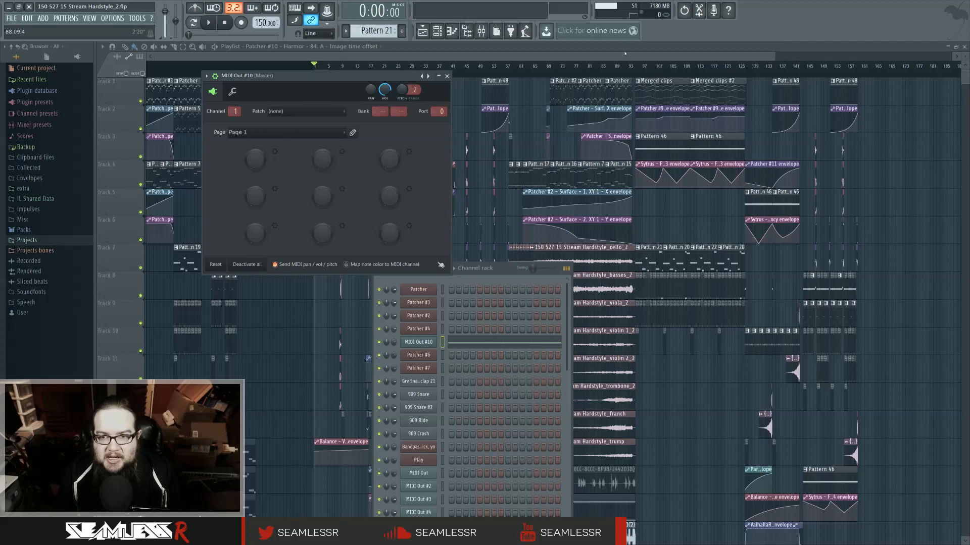
click(636, 69)
scroll(788, 187, up, 3)
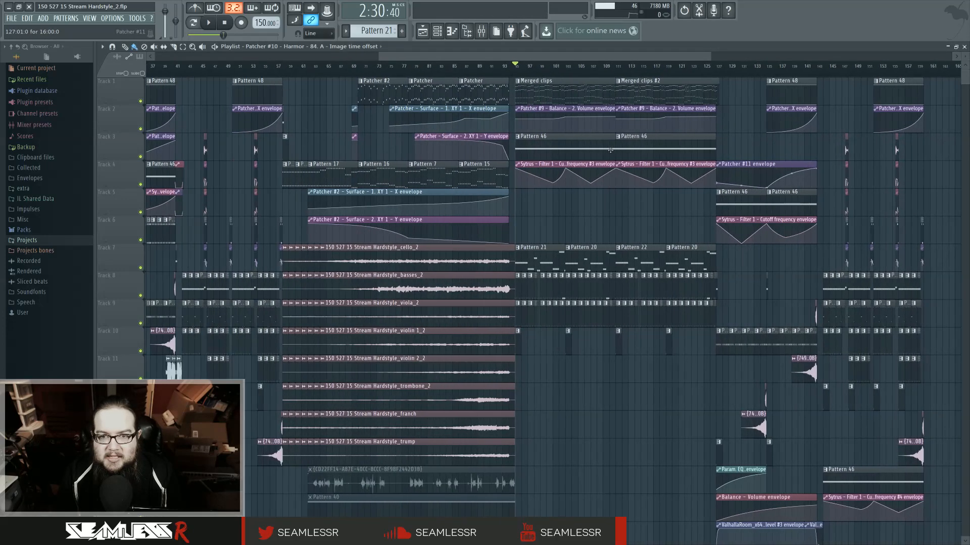
key(space)
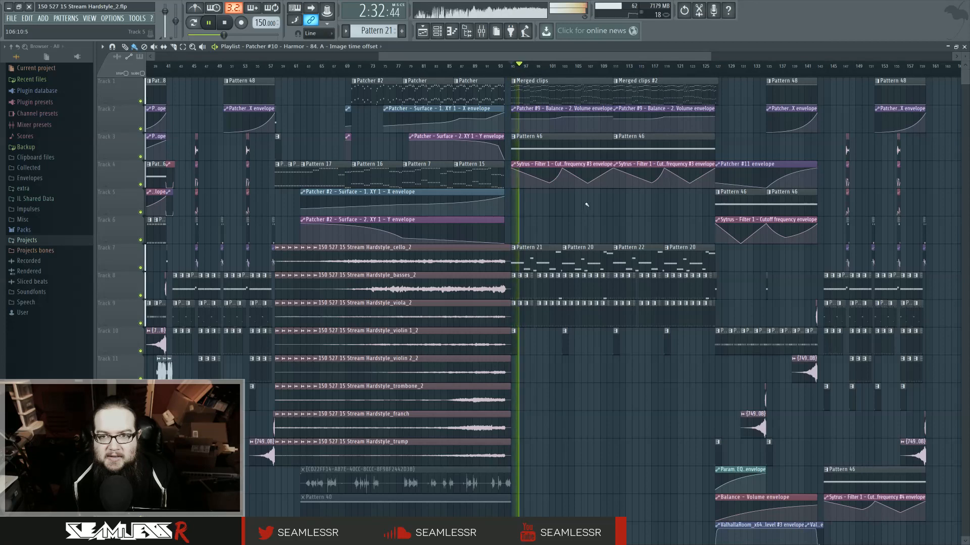
Check the mixer tracks' levels during playback, and stop the song
key(F9)
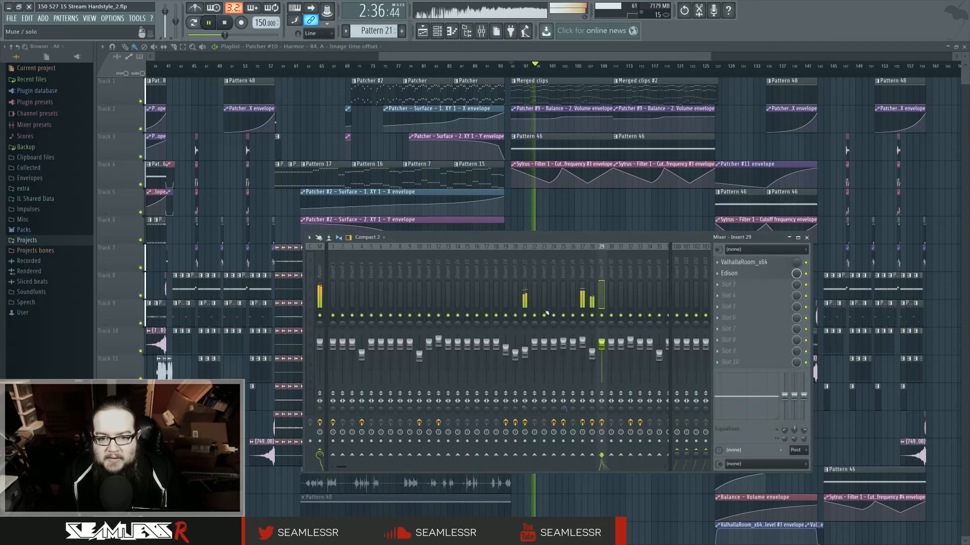
scroll(547, 313, down, 15)
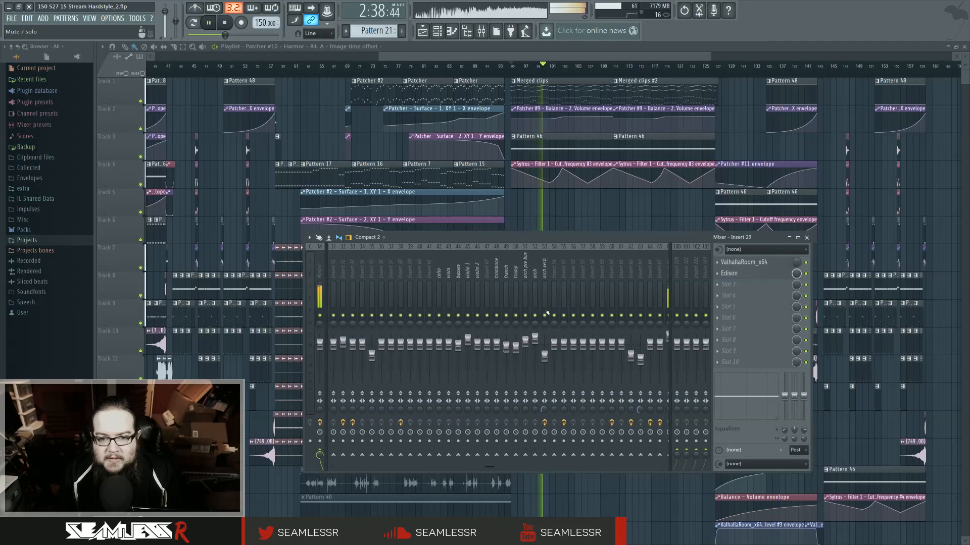
scroll(546, 314, up, 14)
scroll(547, 313, up, 2)
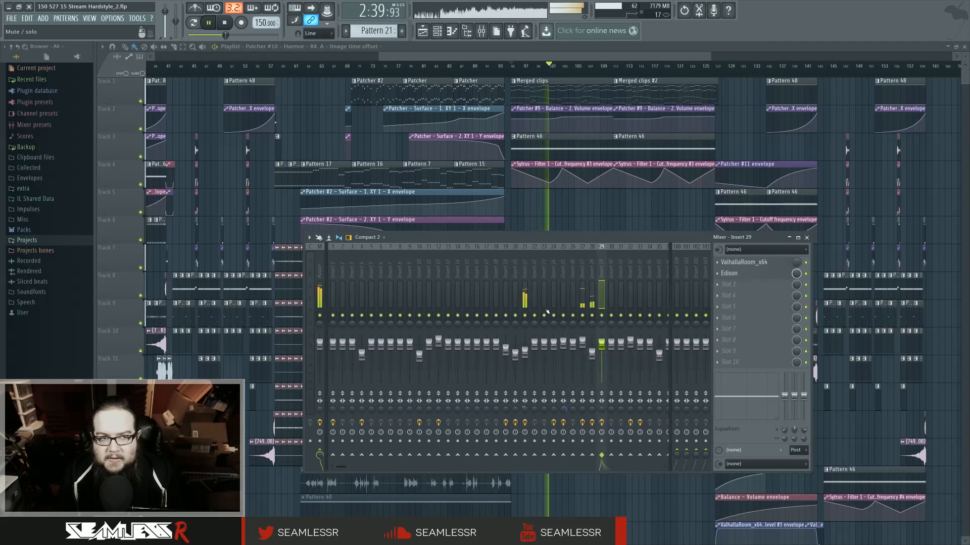
key(space)
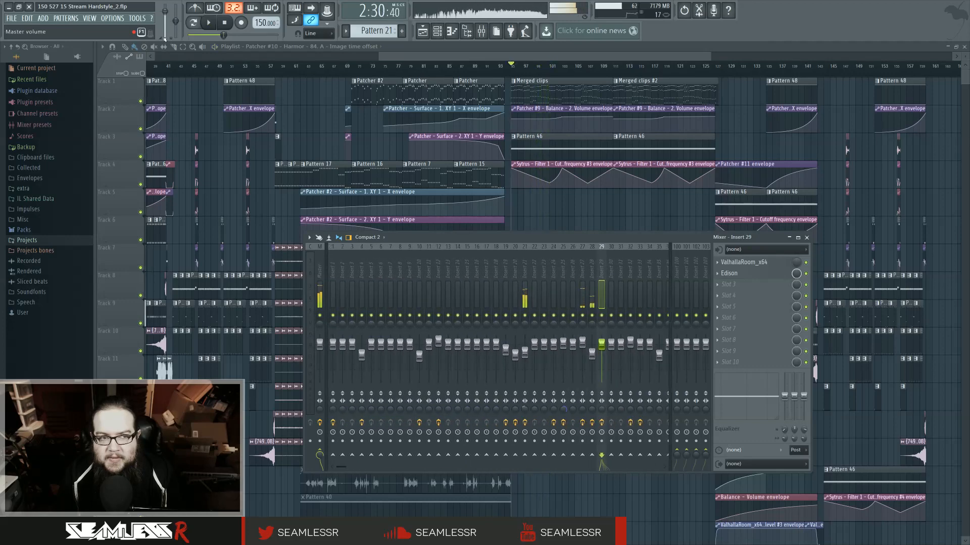
Run the macro that switches smart disable for all plugins, and test the song's playback
click(137, 18)
mouse_move(151, 46)
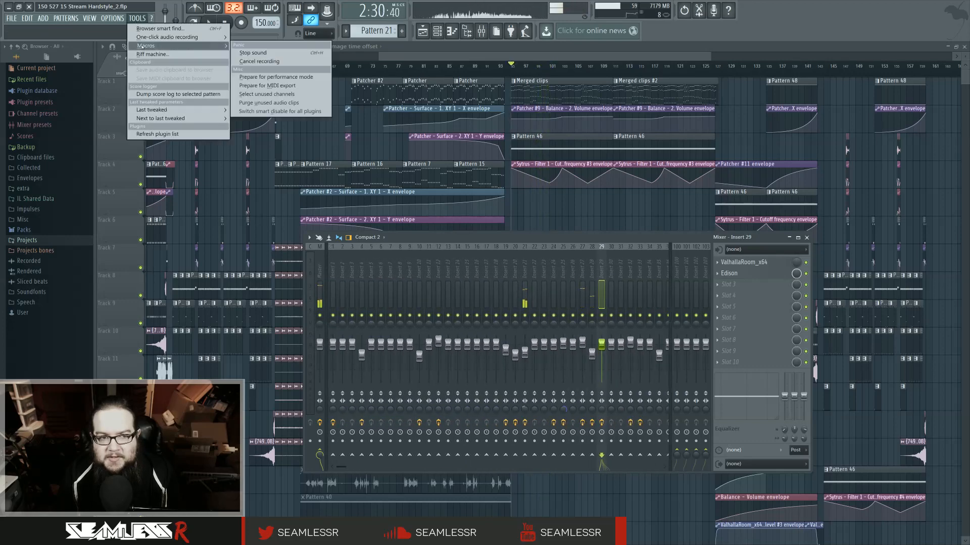
click(242, 112)
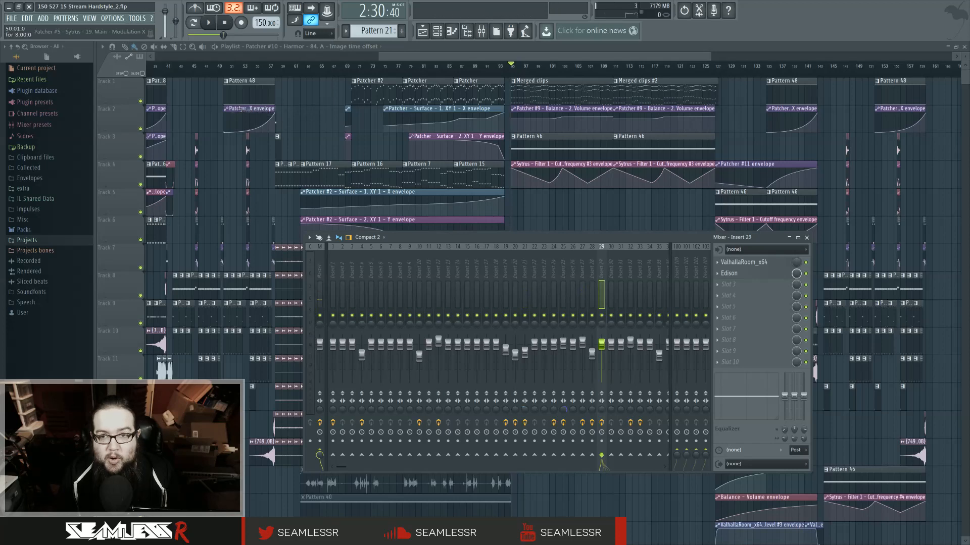
key(space)
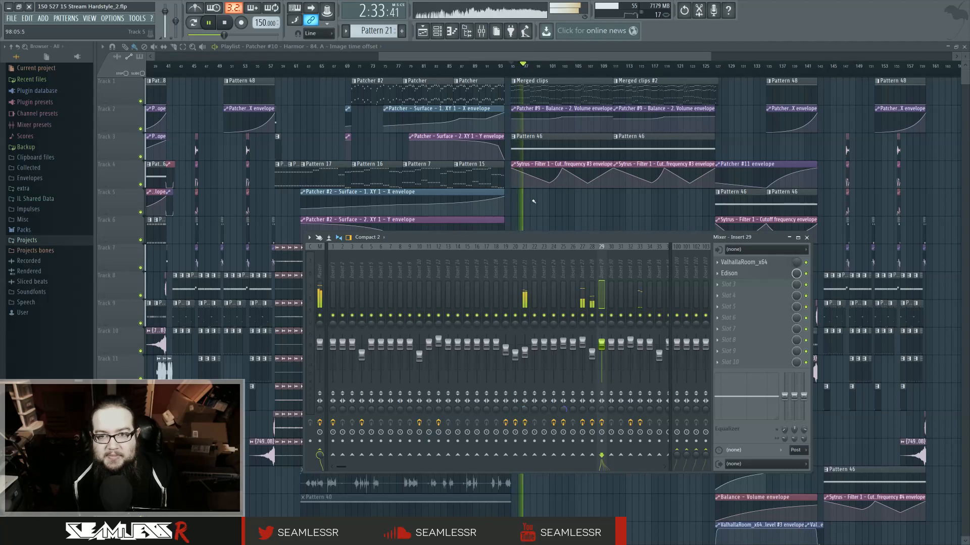
key(space)
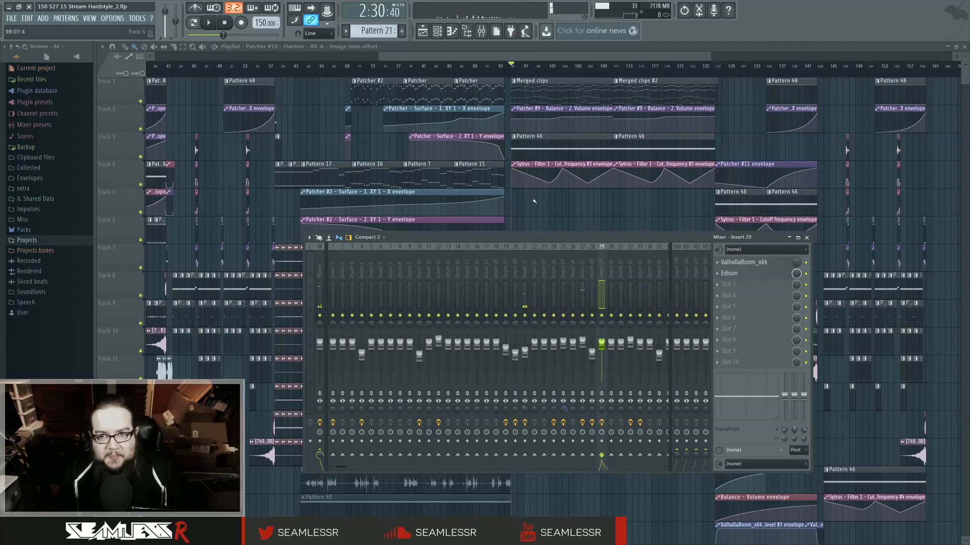
Replace the MIDI Out #10 channel with a Patcher
click(437, 31)
right_click(436, 342)
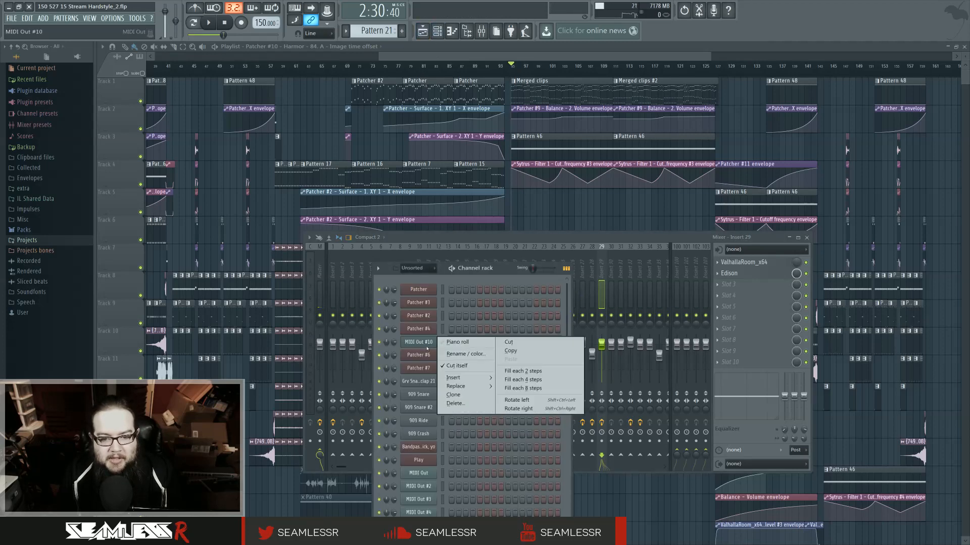
mouse_move(457, 386)
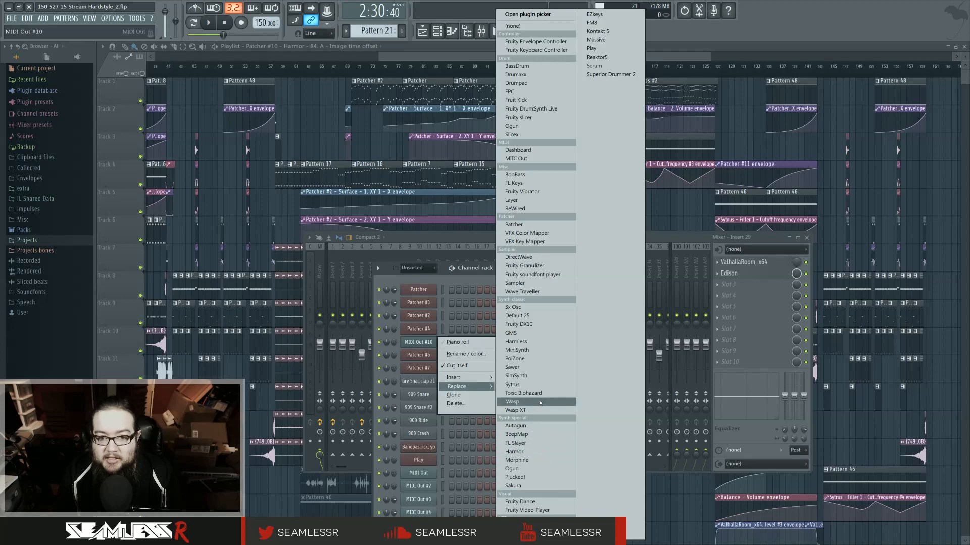
click(525, 226)
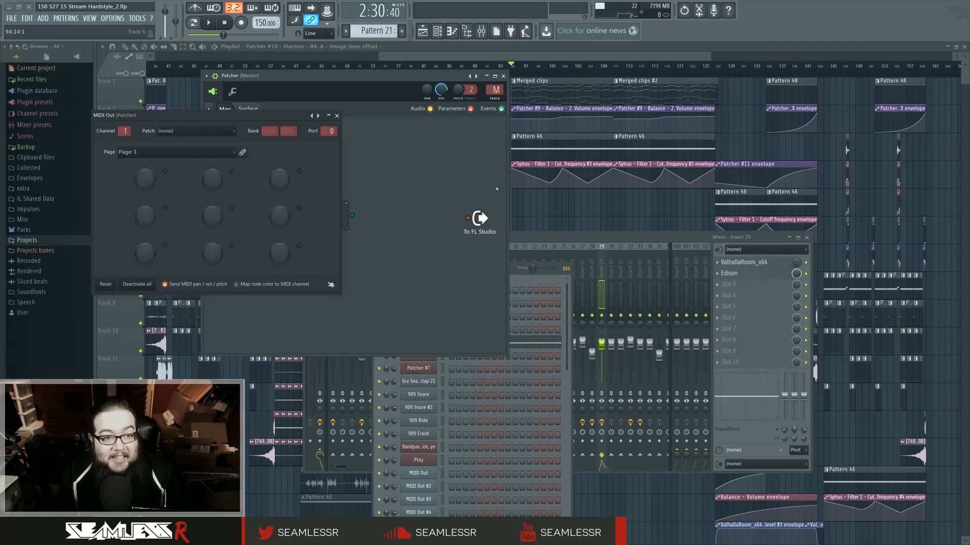
Delete the MIDI Out module from the new Patcher's map, and briefly view the plugin picker
drag(273, 120, 608, 146)
right_click(336, 208)
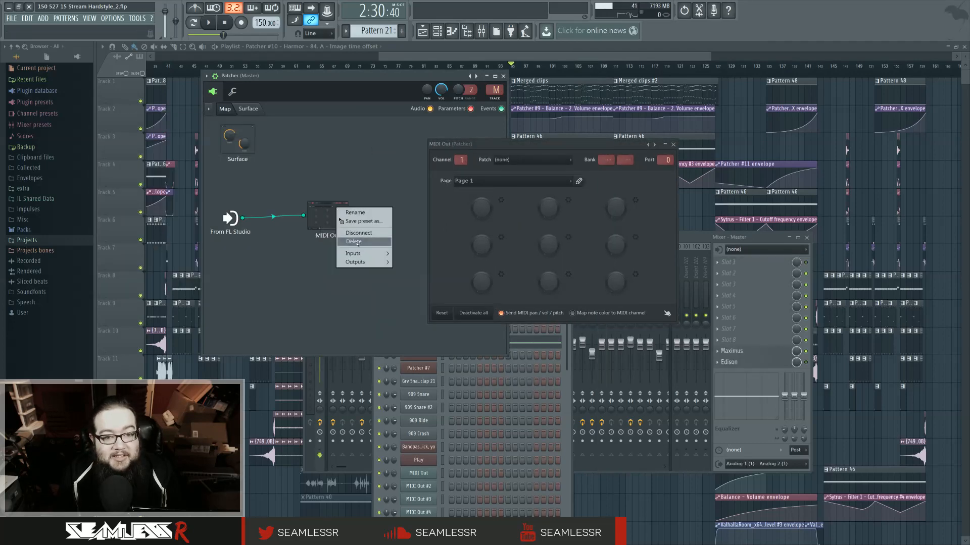
click(363, 241)
key(F8)
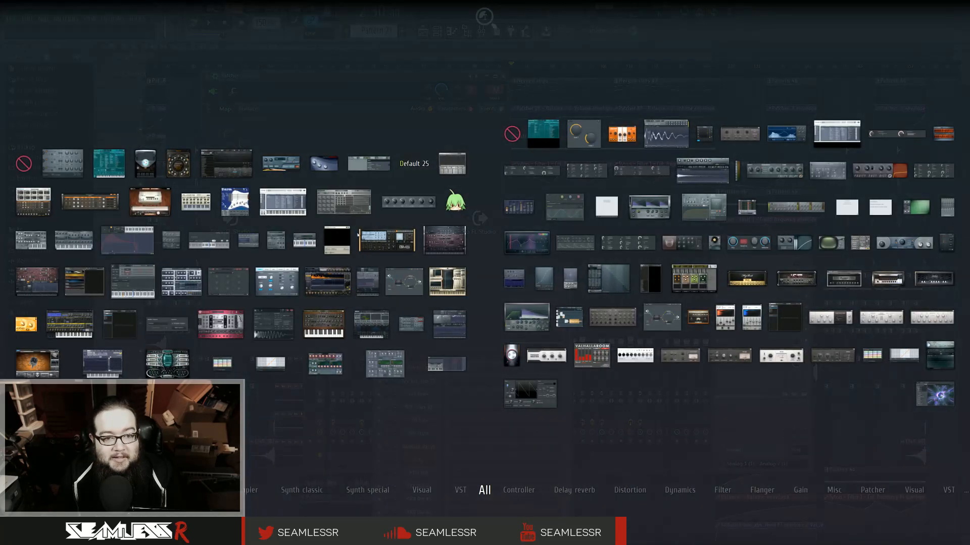
key(F8)
Load the "Hardstyle Kick For Real 6" preset into the new Patcher channel
click(206, 75)
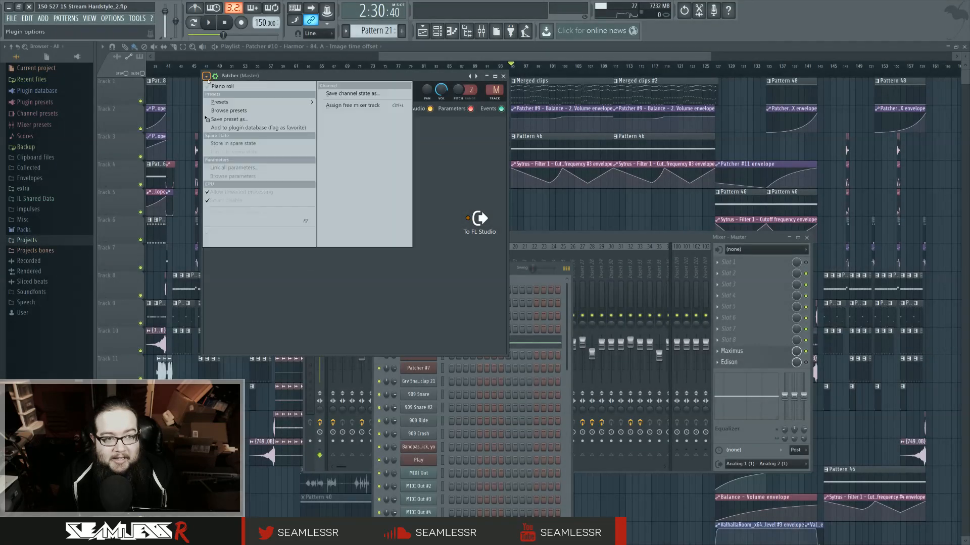
mouse_move(221, 103)
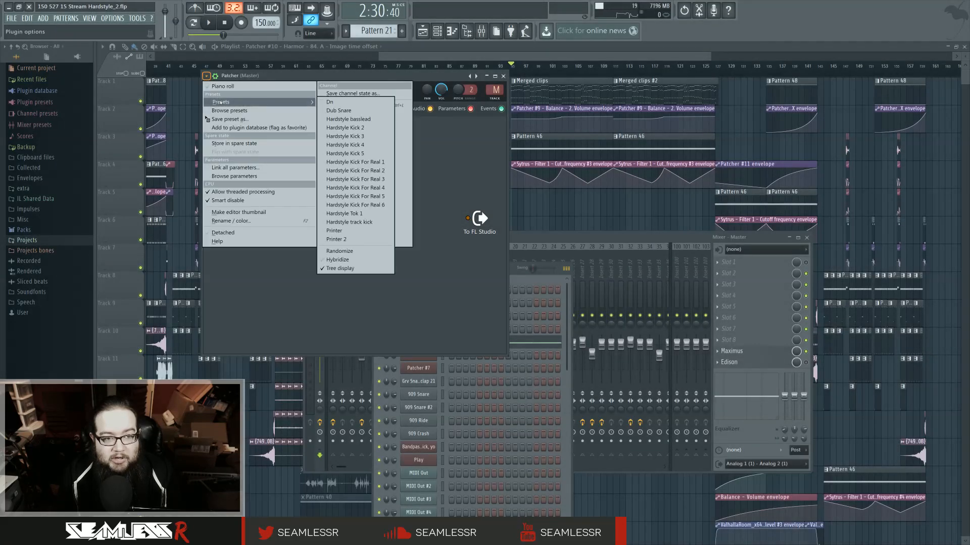
click(383, 206)
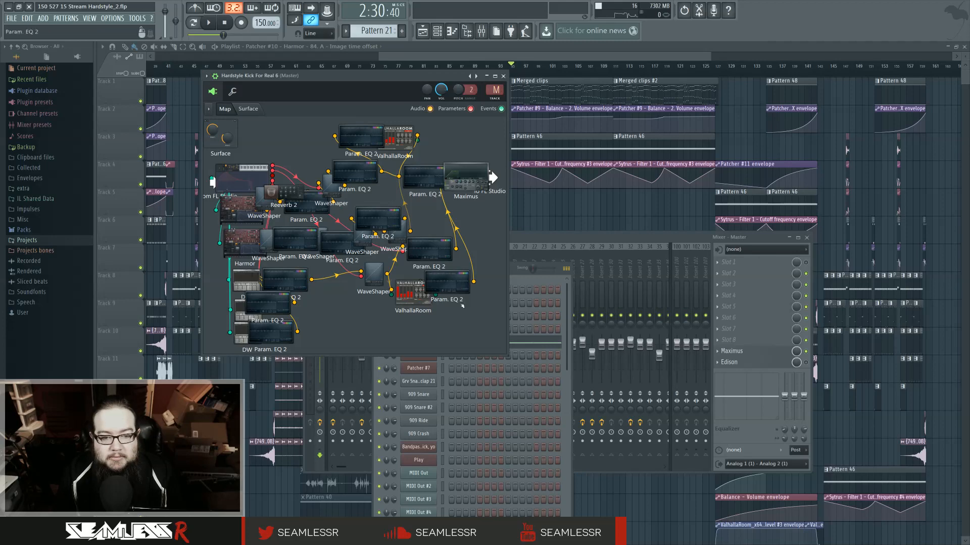
Enlarge the Patcher window to show the whole module map, and briefly inspect the upper Harmor's envelope editor
drag(508, 359, 783, 403)
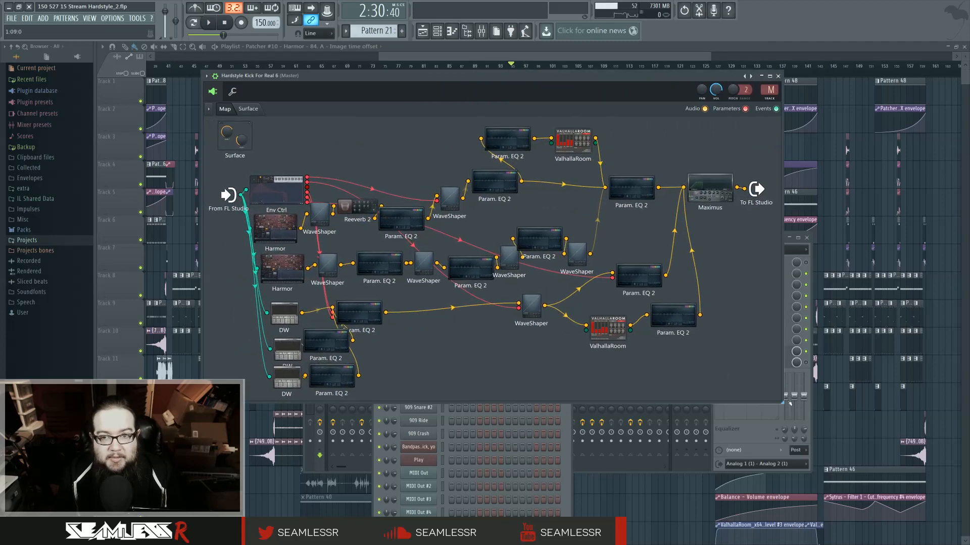
click(282, 228)
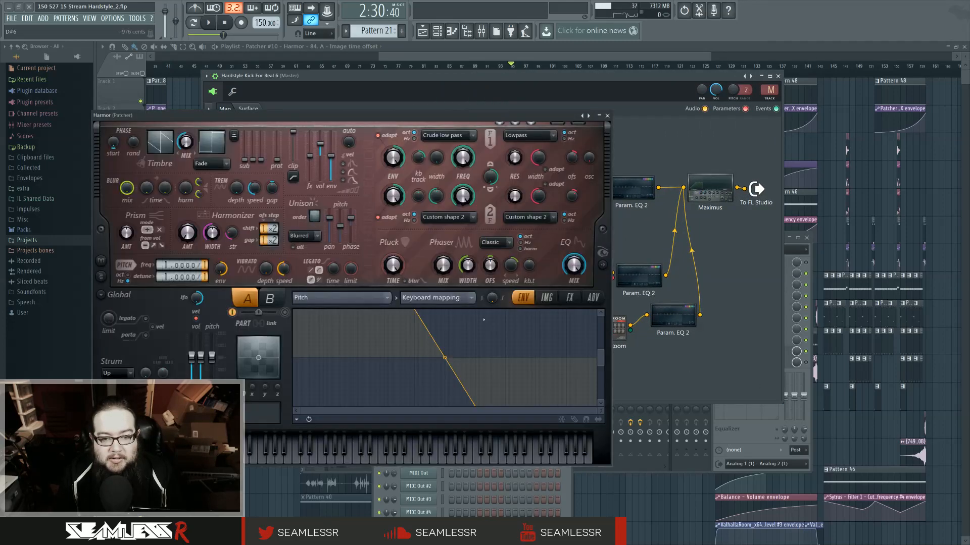
click(546, 297)
click(608, 116)
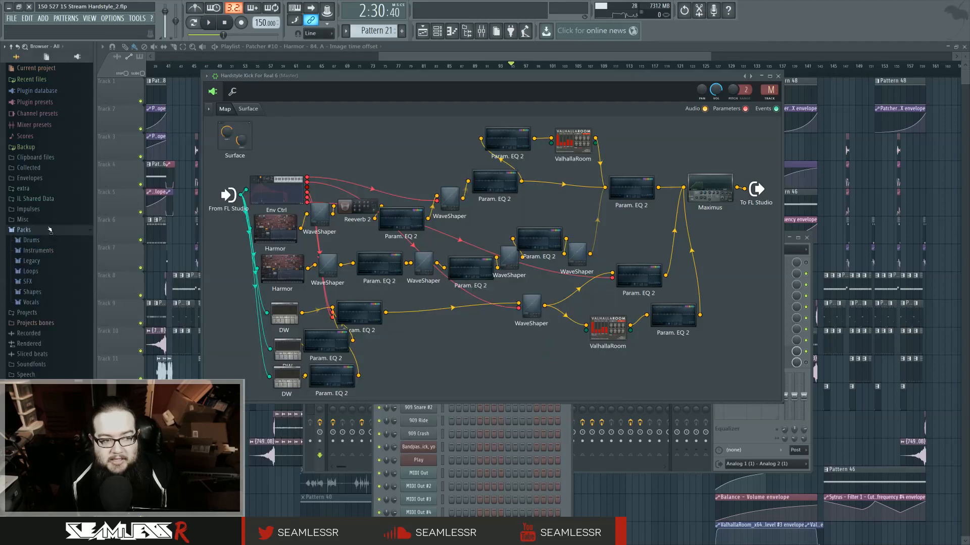
Browse the Sliced beats folder, preview one of its sliced audio files, and collapse the folder again
click(70, 289)
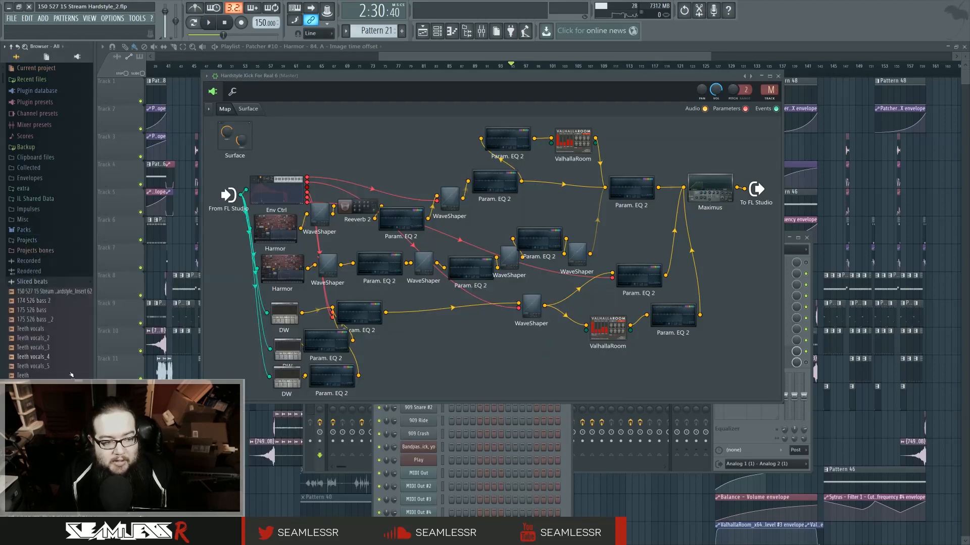
scroll(70, 289, down, 3)
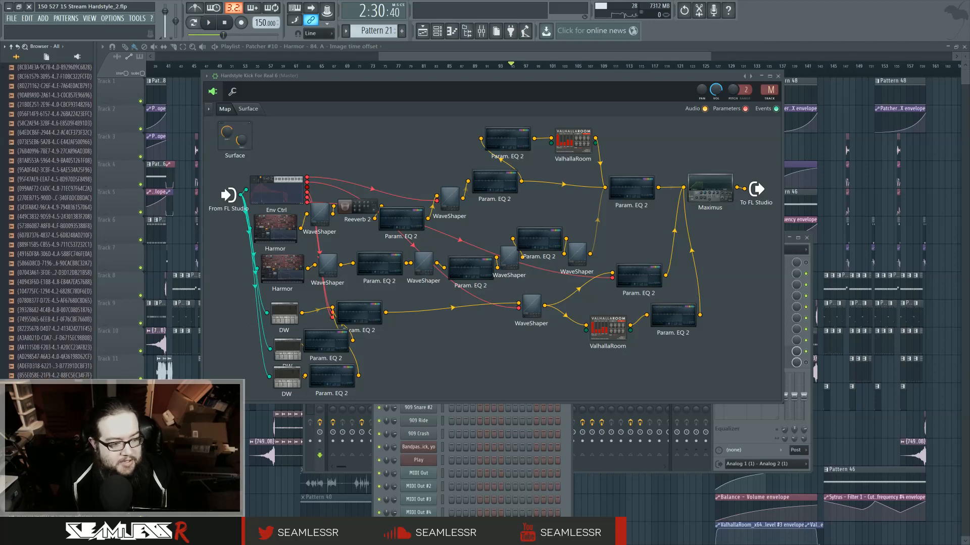
scroll(31, 299, up, 10)
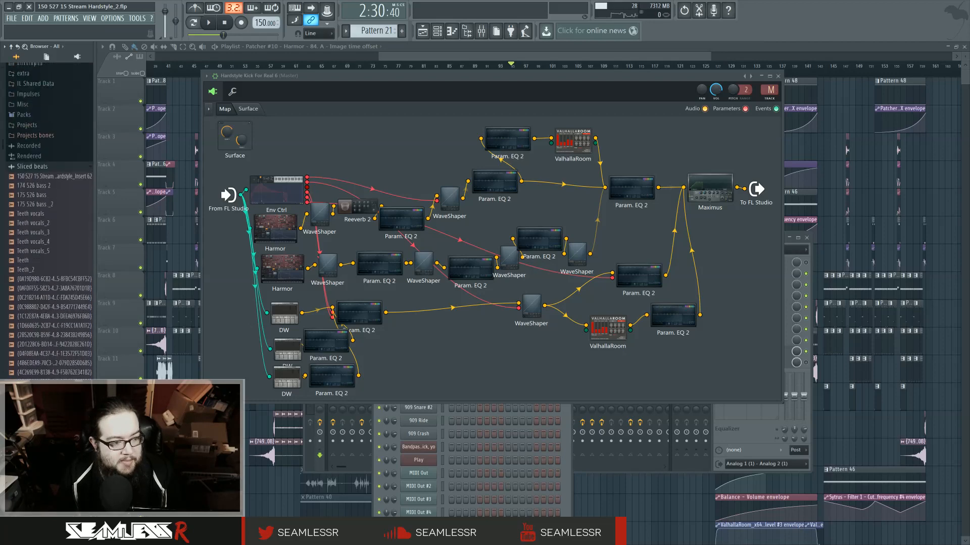
click(37, 339)
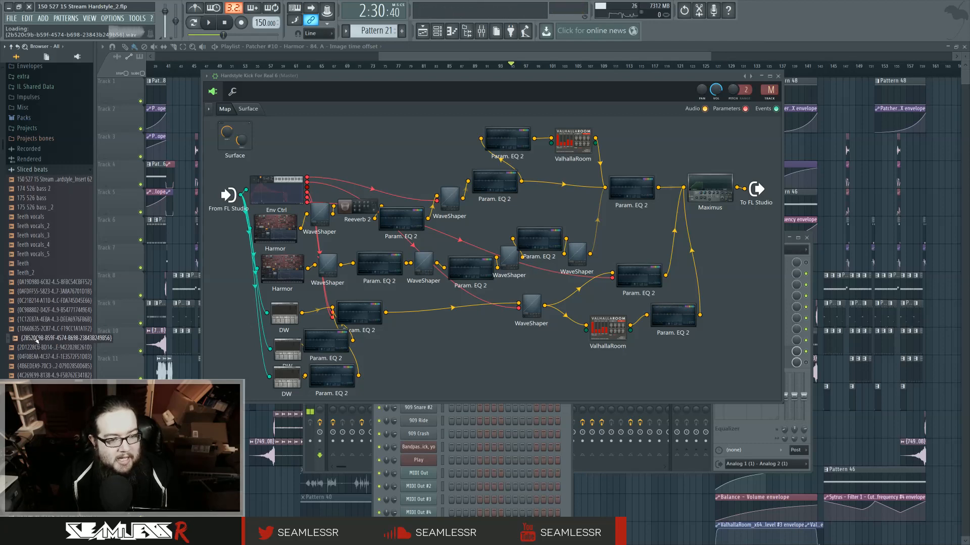
click(37, 340)
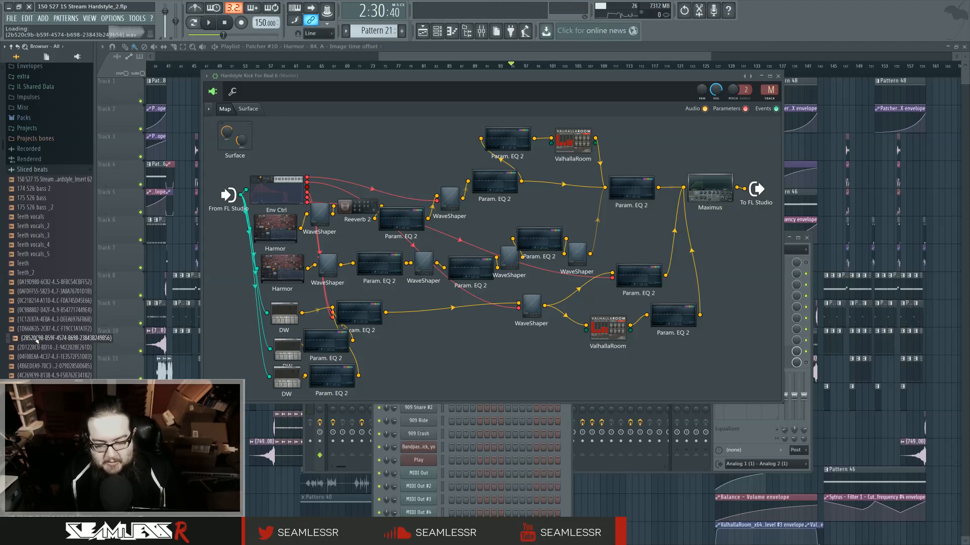
click(32, 169)
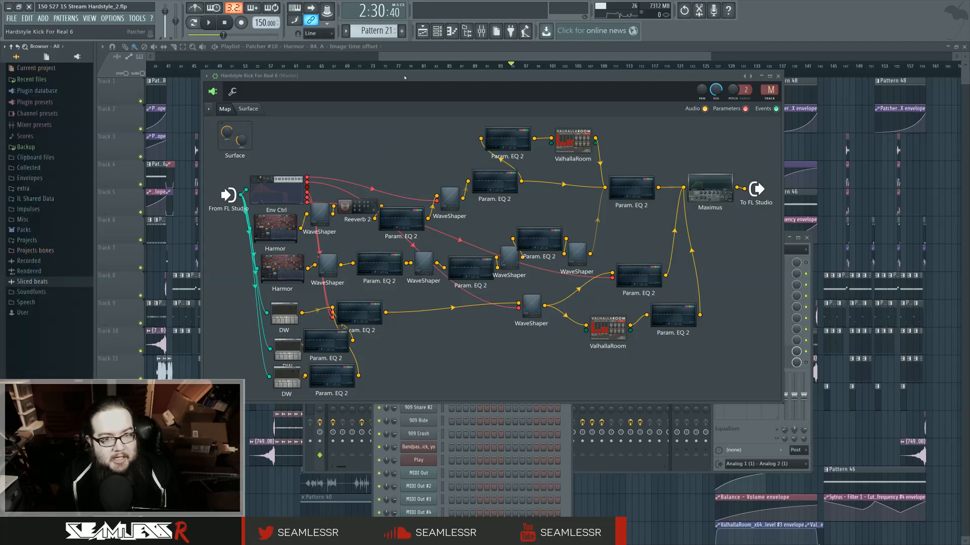
Move the Patcher window lower, audition the kick, and glance at its control surface before returning to the map
drag(405, 77, 401, 126)
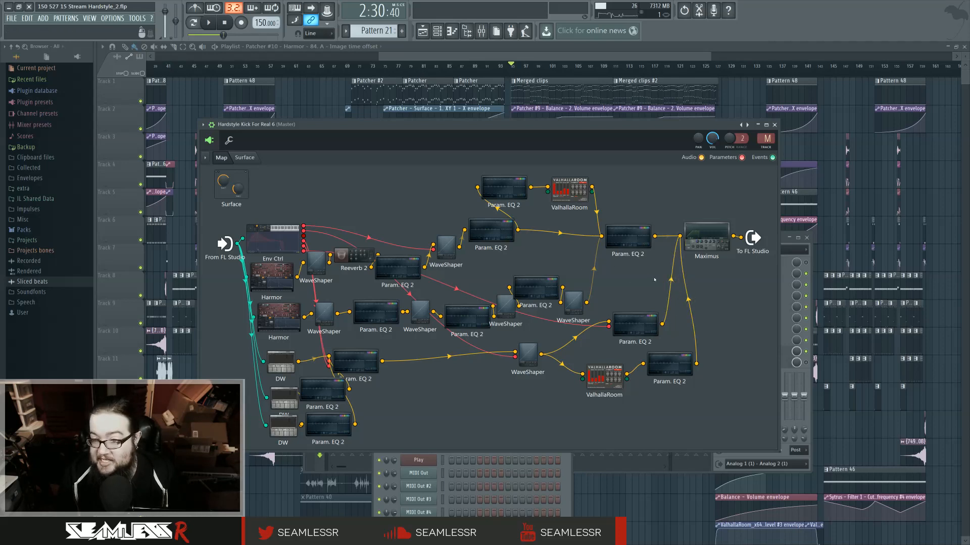
click(593, 269)
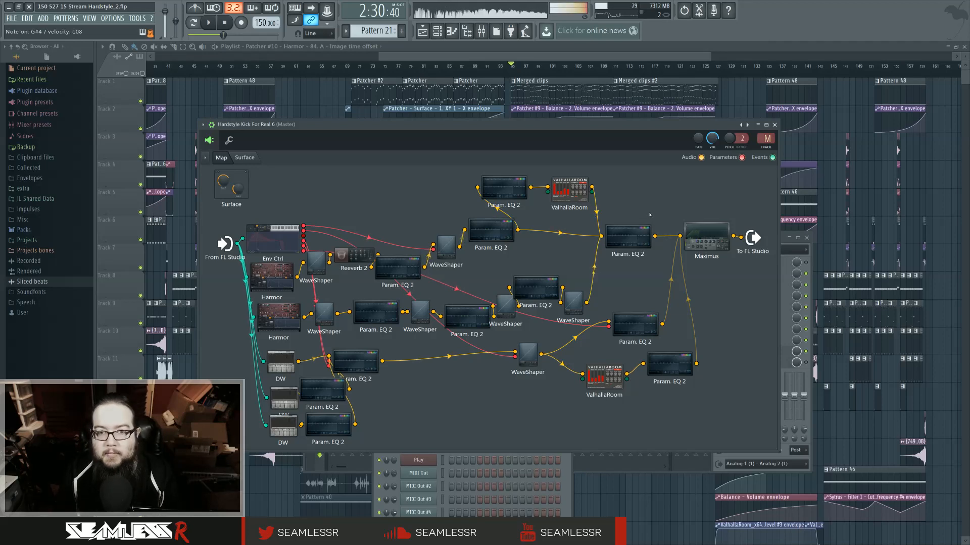
click(244, 158)
click(221, 158)
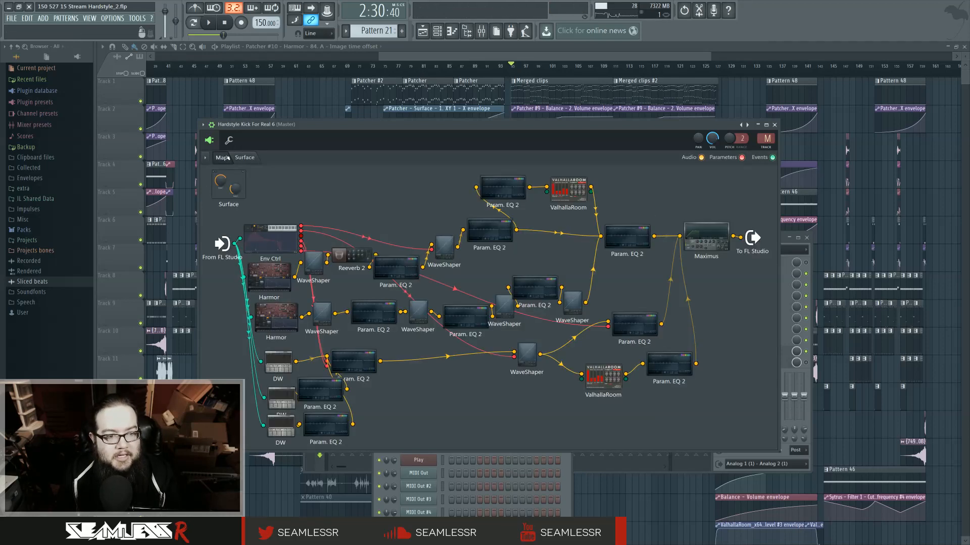
Set the kick channel's root note to G#5, audition it, and return to the Patcher map
click(229, 139)
click(350, 297)
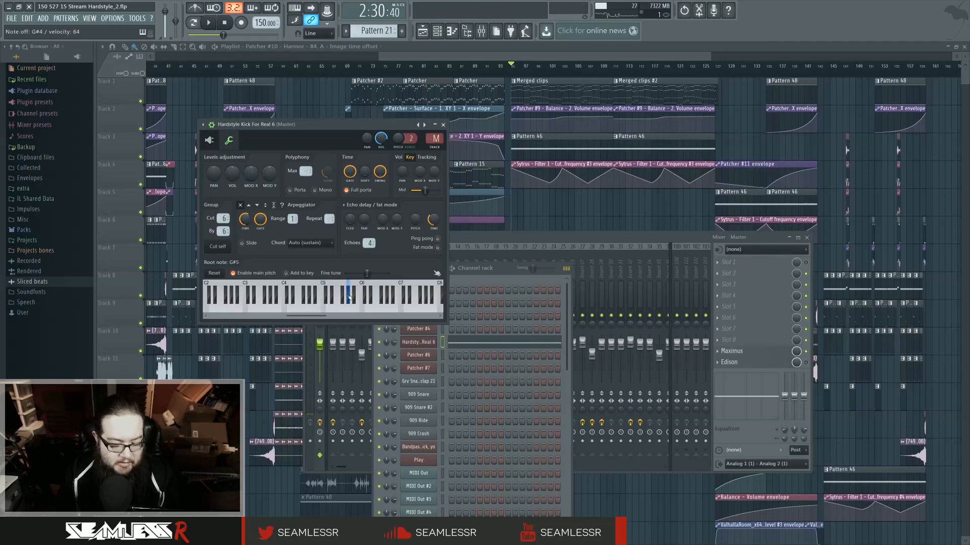
click(350, 297)
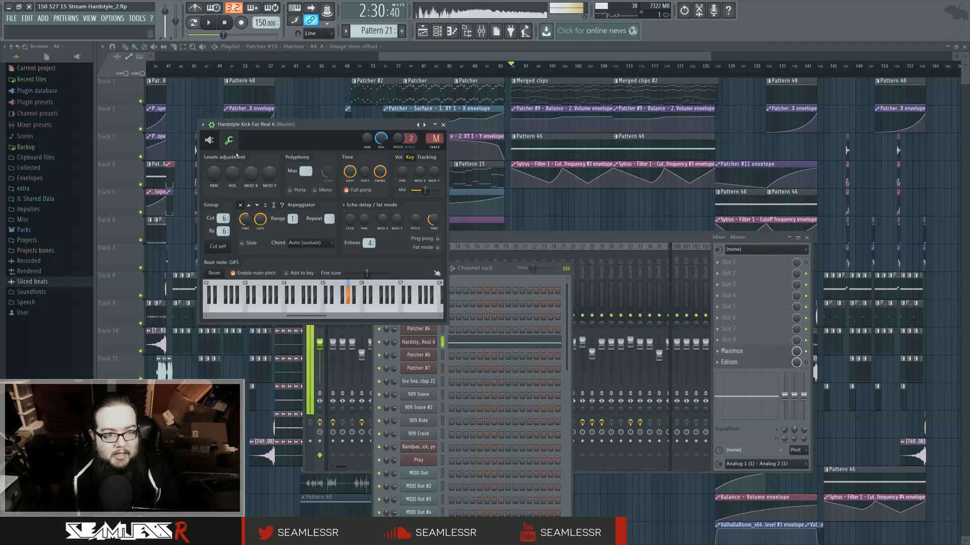
click(212, 141)
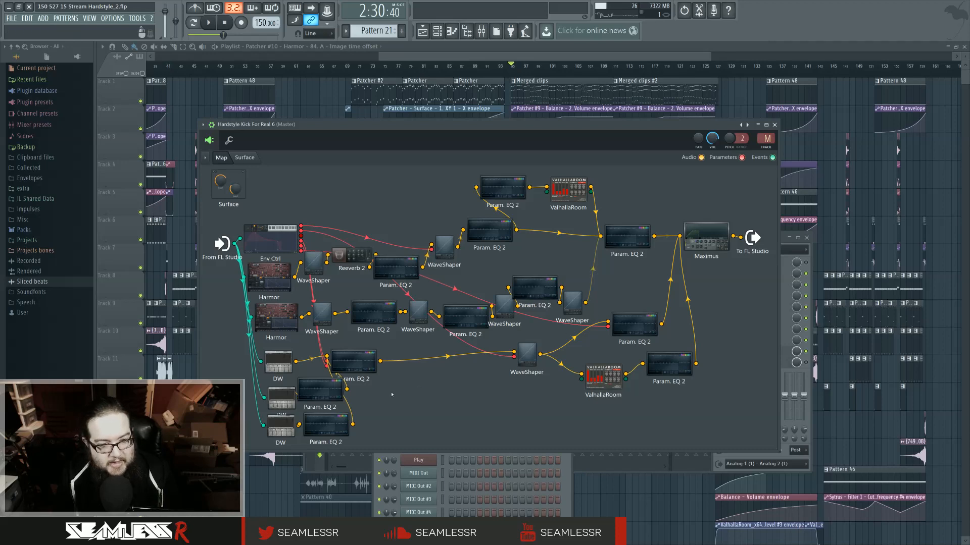
Move the three DW modules away from their EQs, and inspect the bottom DW's DirectWave window
drag(283, 370, 269, 418)
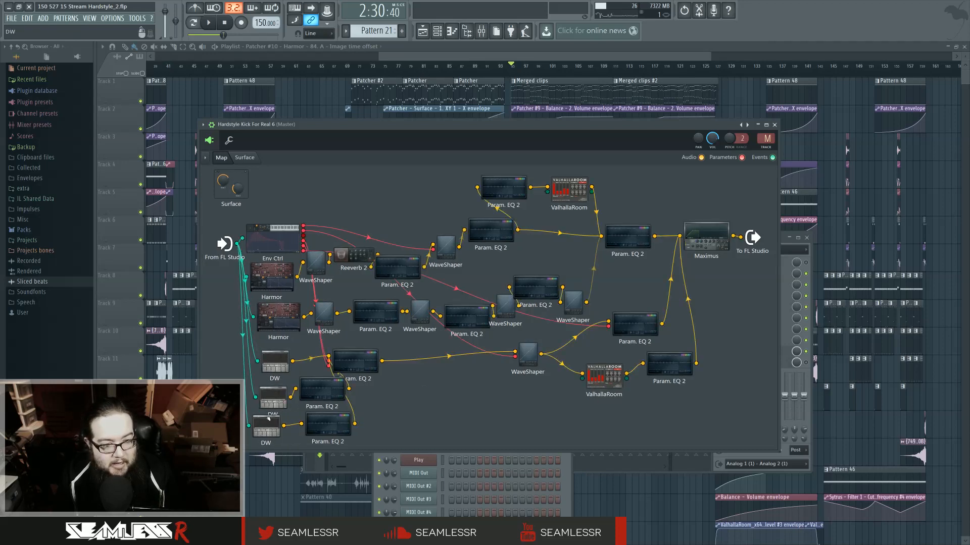
click(270, 431)
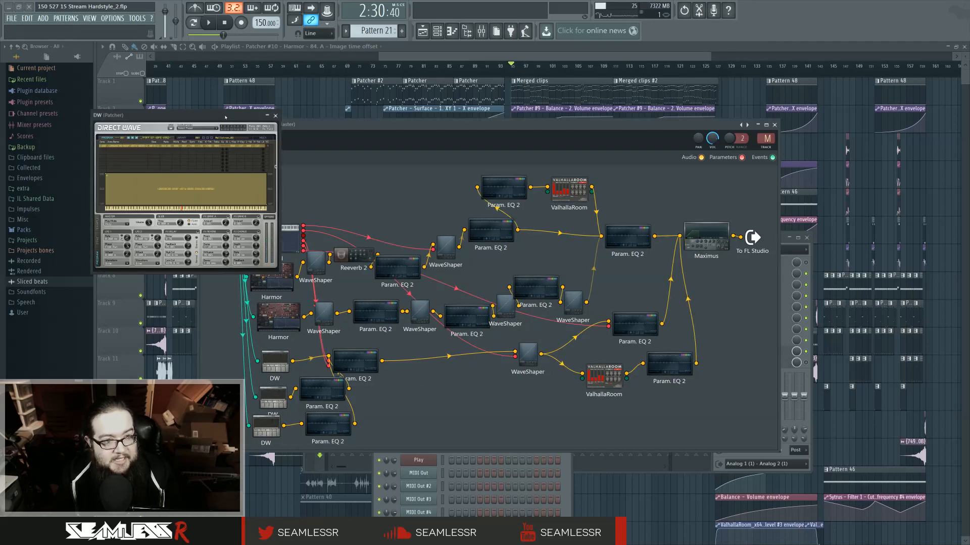
drag(226, 117, 241, 153)
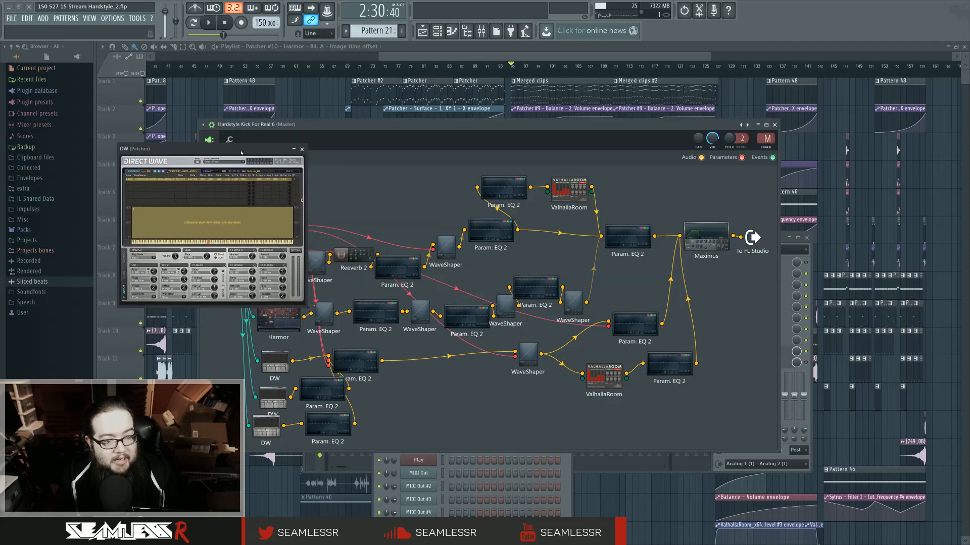
click(303, 149)
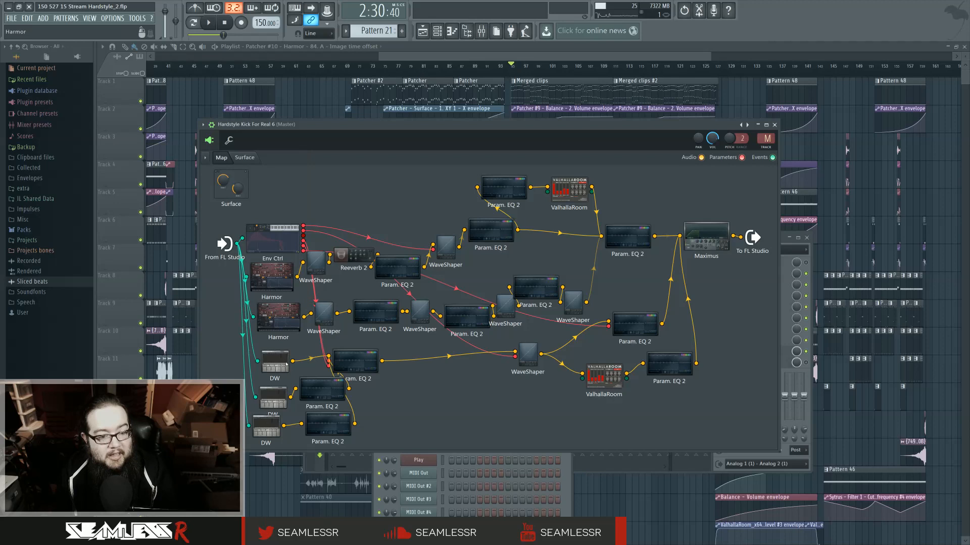
click(271, 423)
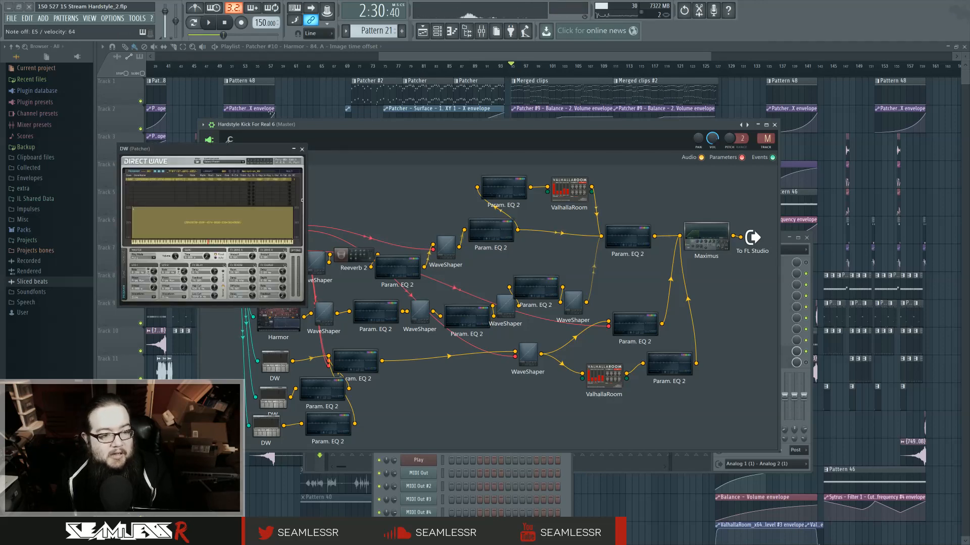
drag(241, 148, 244, 149)
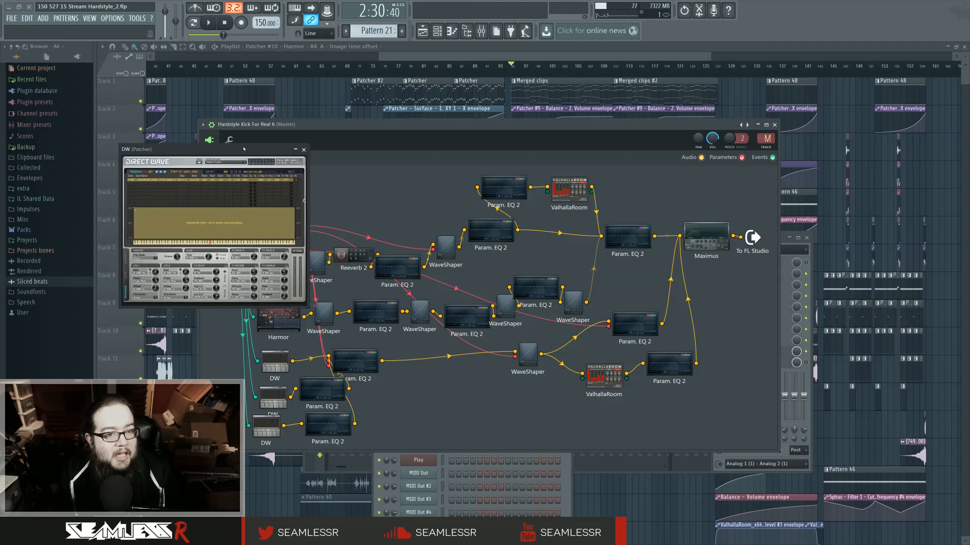
click(304, 150)
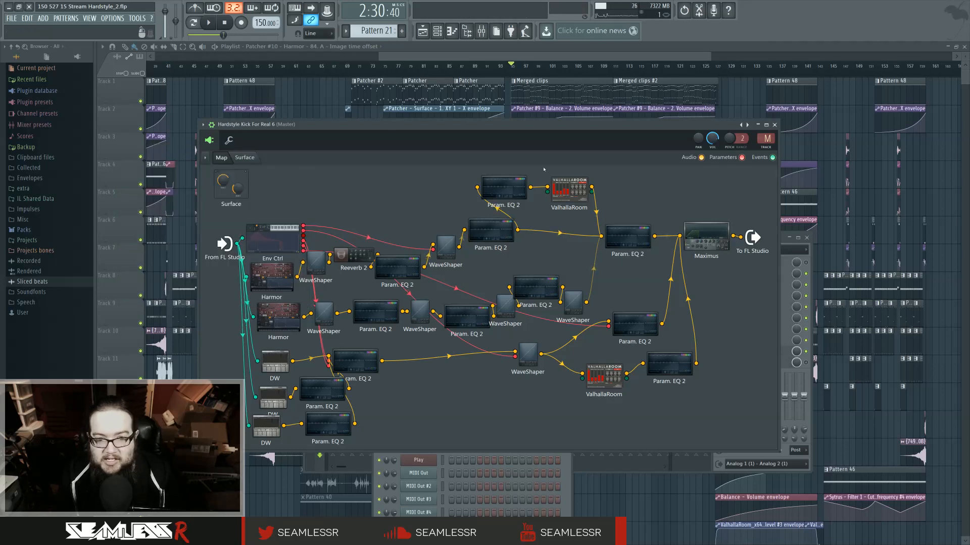
Clone the bottom DW module, place the copy beneath the chain in the map, and preview its sample
drag(479, 120, 479, 57)
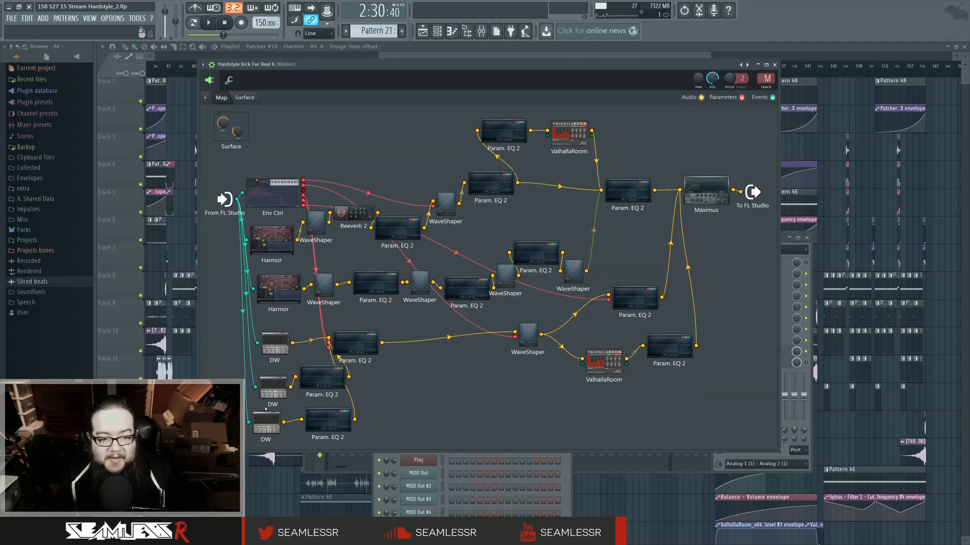
right_click(262, 423)
mouse_move(287, 438)
mouse_down()
mouse_move(349, 454)
mouse_move(407, 444)
mouse_up()
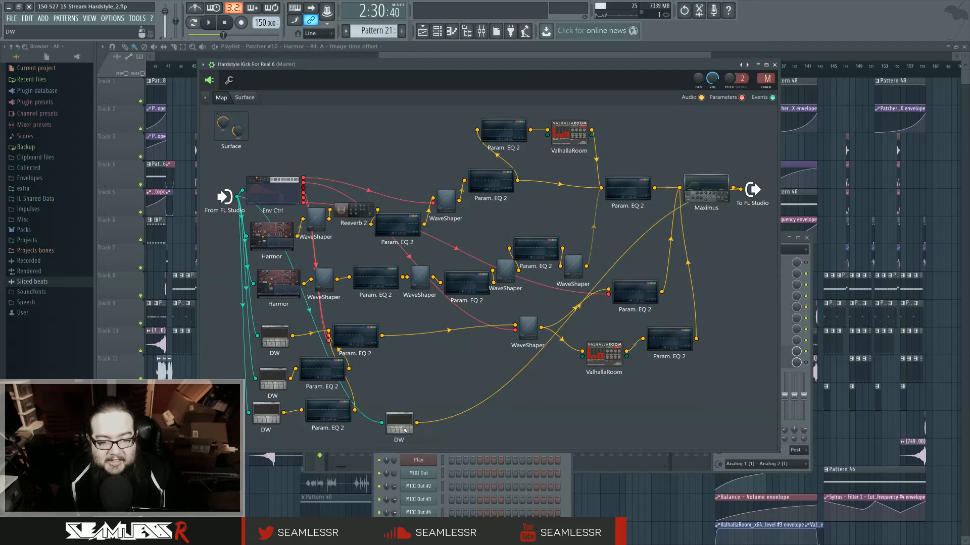
click(402, 424)
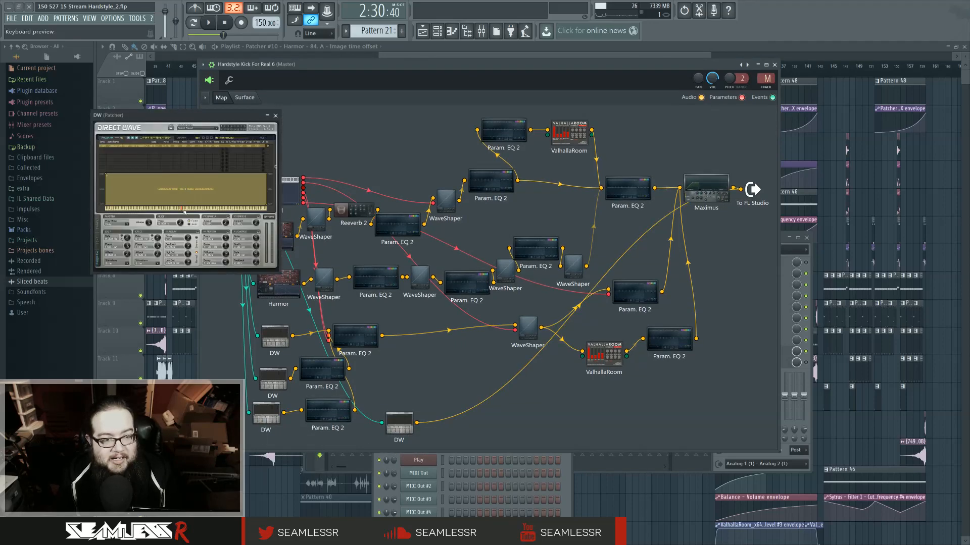
click(182, 209)
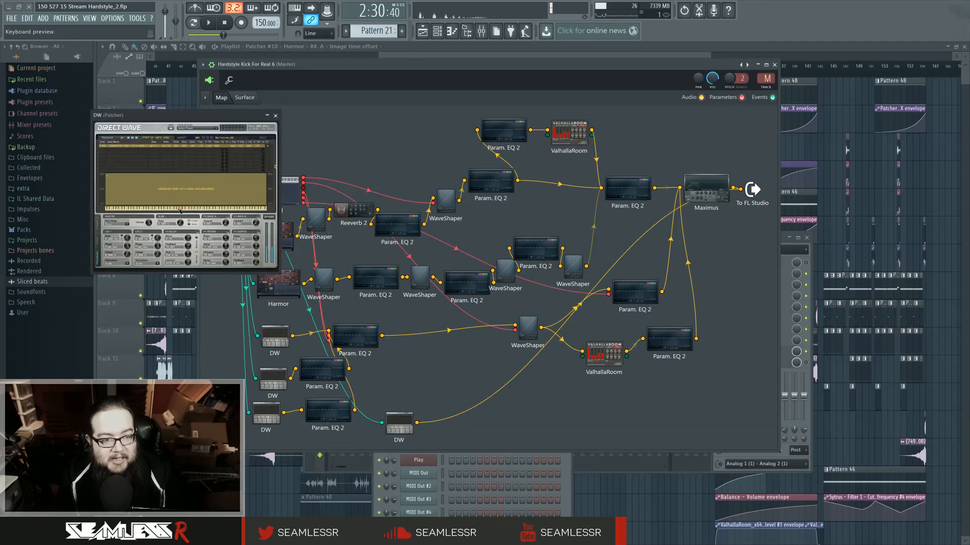
click(275, 116)
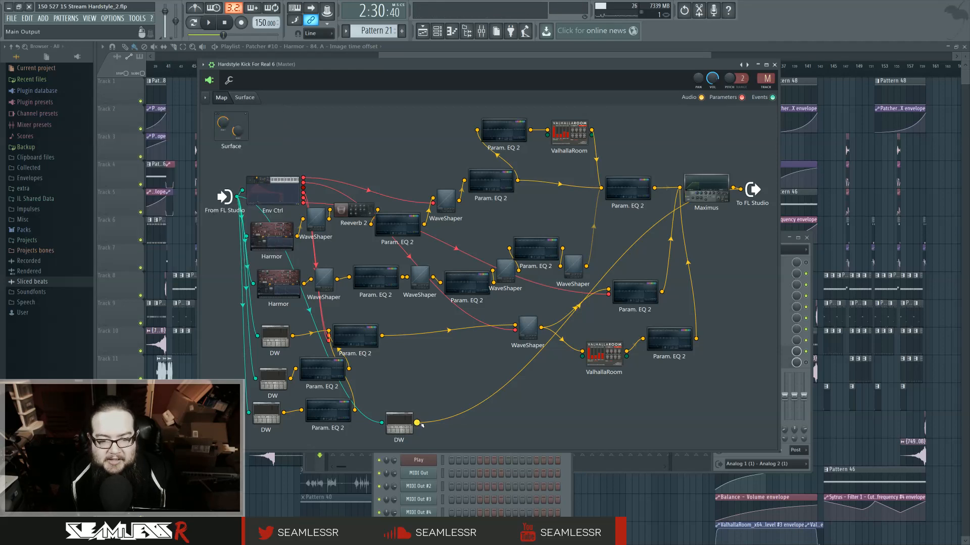
Disconnect the cloned DW's output from Maximus and move the clone next to the original DW
right_click(420, 423)
click(496, 176)
drag(399, 423, 257, 424)
right_click(263, 400)
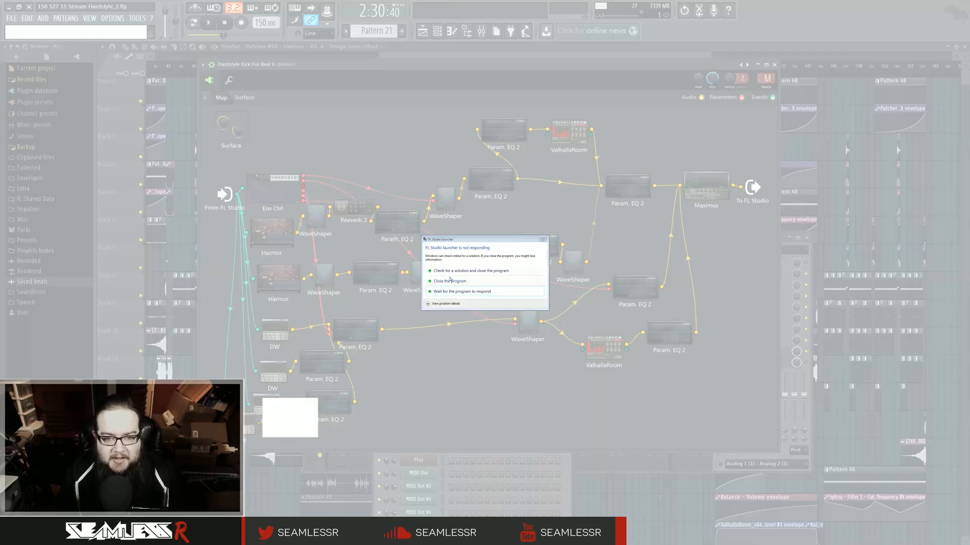
Close the unresponsive program and reopen the recent project 150 527 15 Stream Hardstyle.flp
click(450, 280)
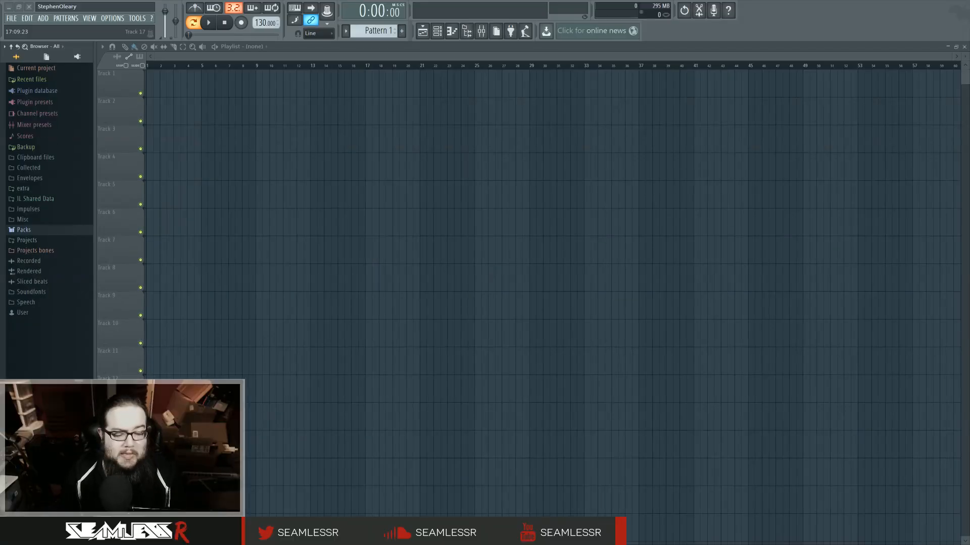
click(11, 19)
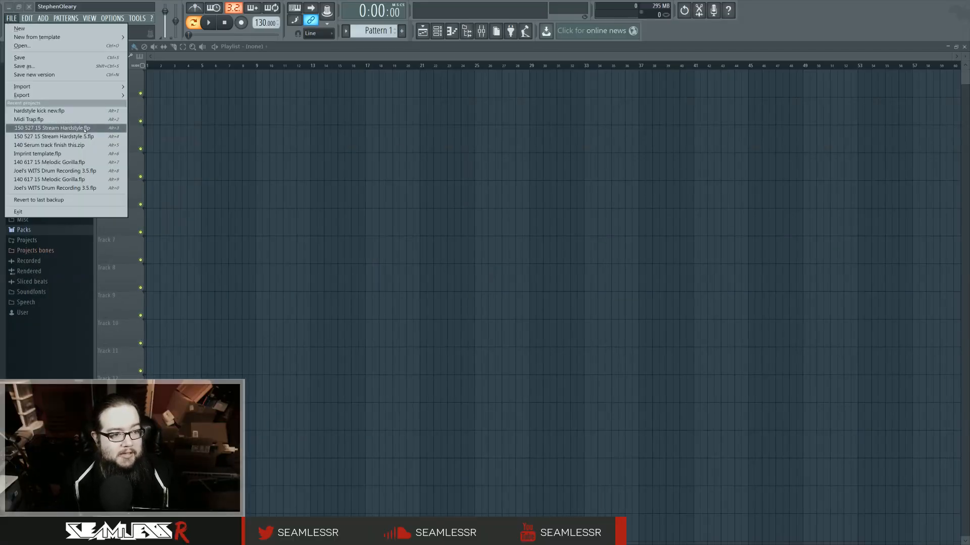
click(100, 130)
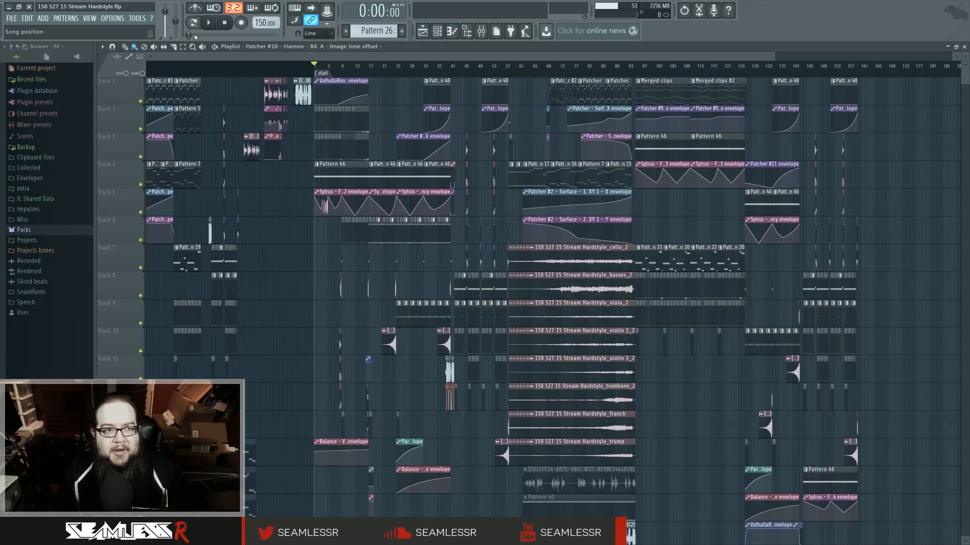
Run the macro that switches smart disable for all plugins in the reopened project
click(137, 18)
mouse_move(202, 45)
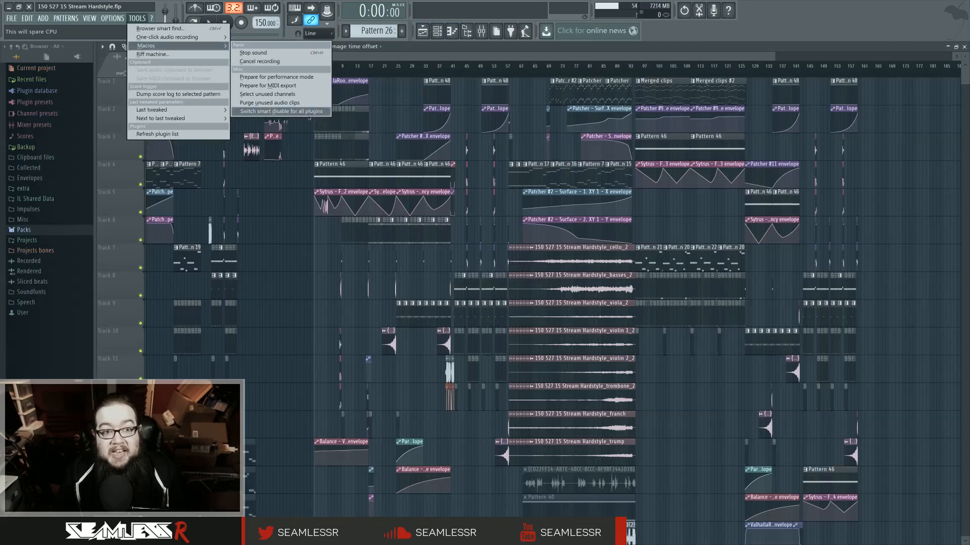
click(280, 111)
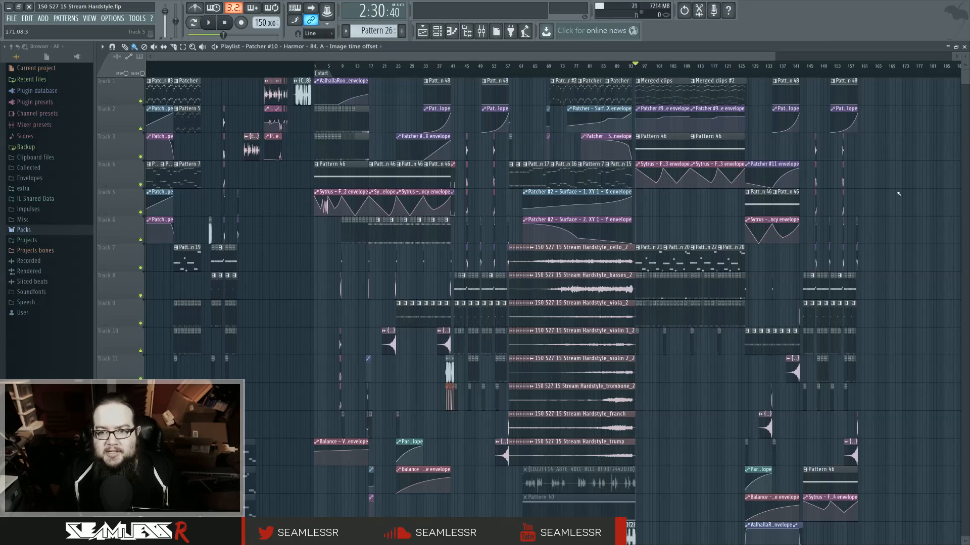
Play the song from 2:30:40 to audition the section where the Merged clips begin
scroll(886, 153, up, 4)
scroll(639, 216, left, 3)
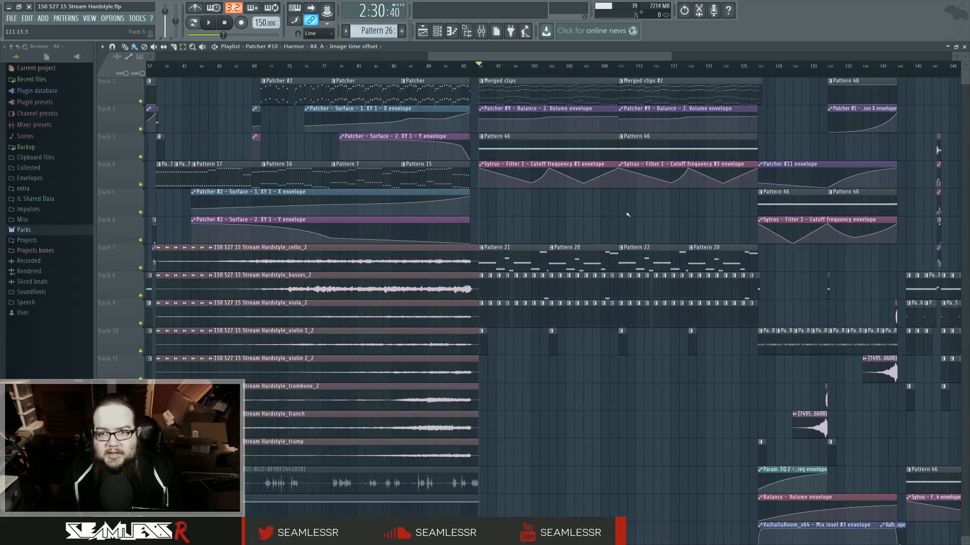
key(space)
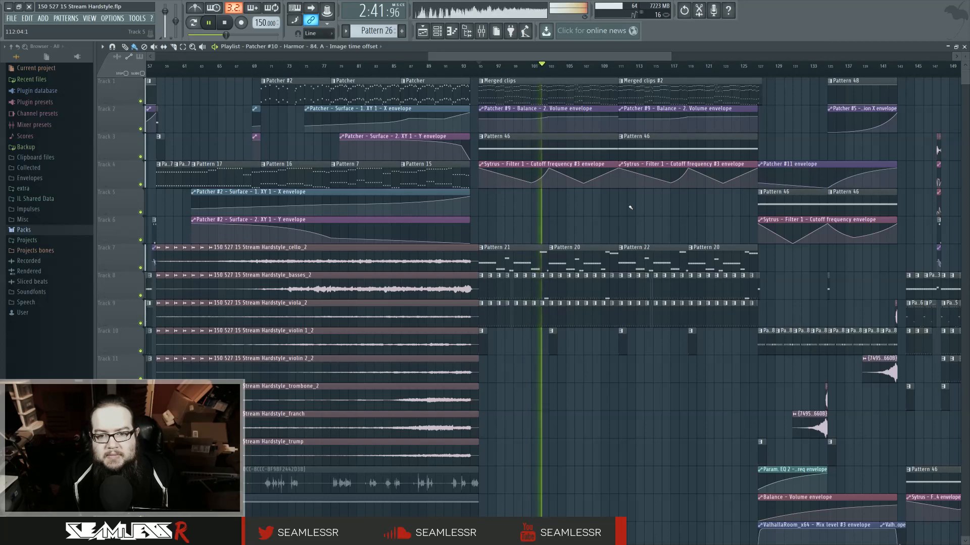
Stop playback and look over the arrangement, placing the playback position at 0:38:40 where the Patcher #7 modulation envelope begins
key(space)
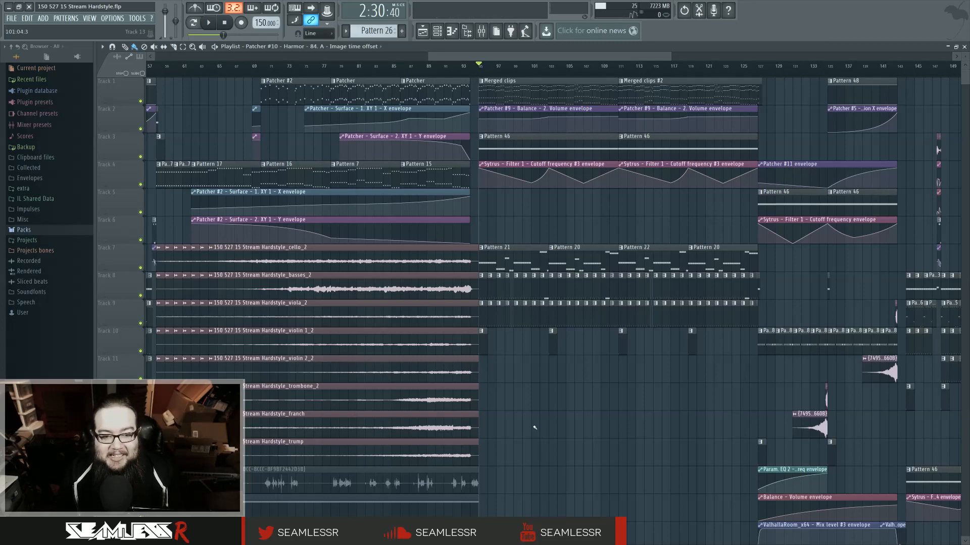
scroll(540, 430, down, 3)
scroll(540, 430, down, 2)
scroll(555, 414, down, 3)
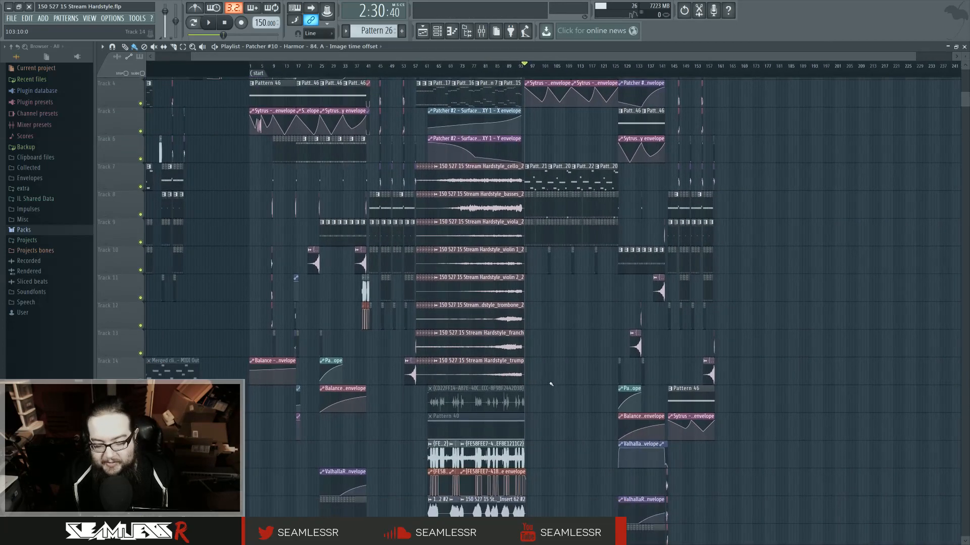
scroll(573, 401, up, 3)
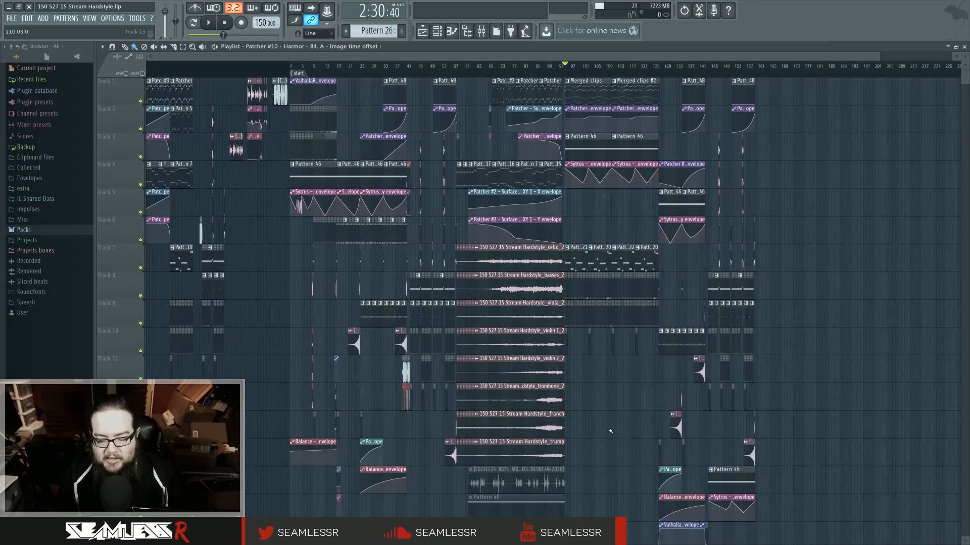
mouse_move(610, 431)
mouse_down()
mouse_move(576, 429)
mouse_move(607, 440)
mouse_up()
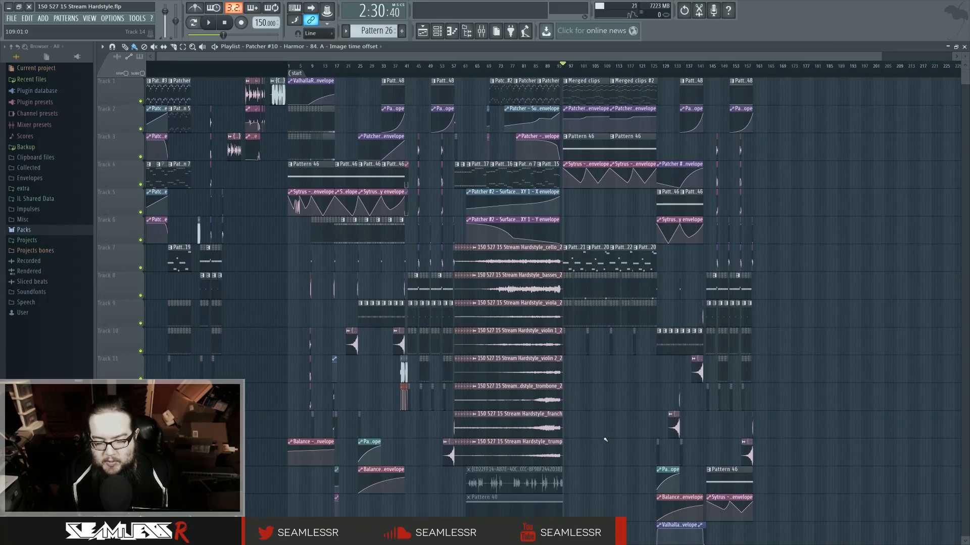
scroll(606, 440, up, 5)
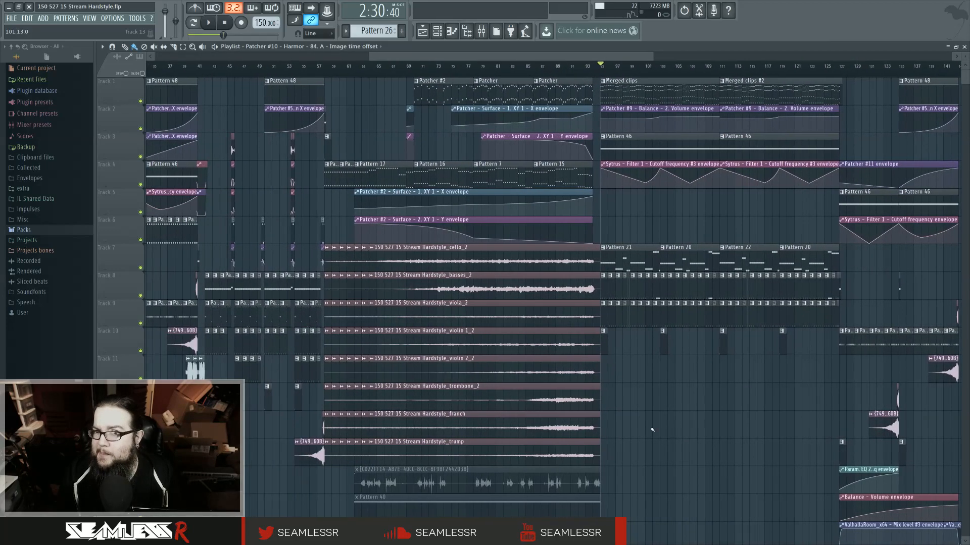
drag(652, 430, 728, 429)
drag(324, 195, 433, 195)
click(260, 65)
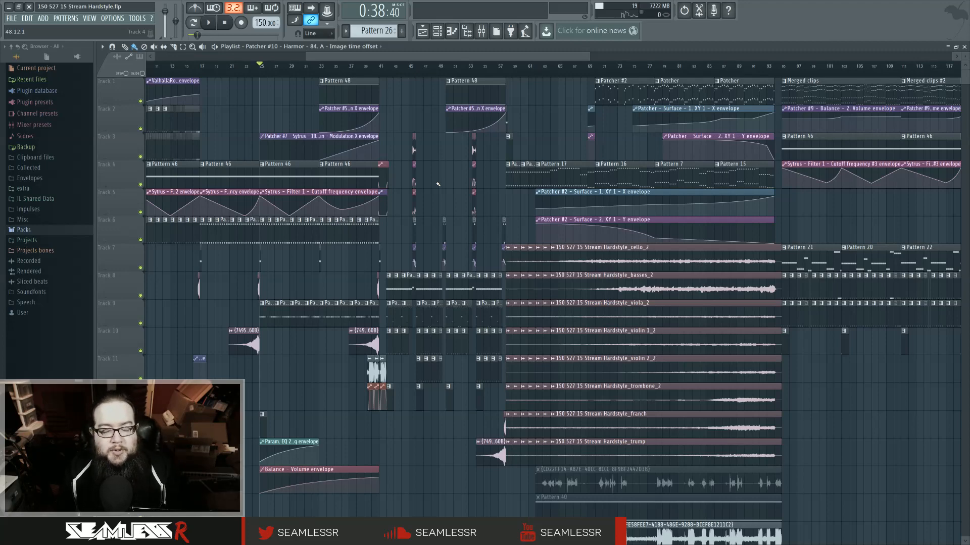
Examine the overall arrangement up to its final section, placing the playback position at 3:45:60 near the end of the Patcher #11 envelope
scroll(441, 185, down, 6)
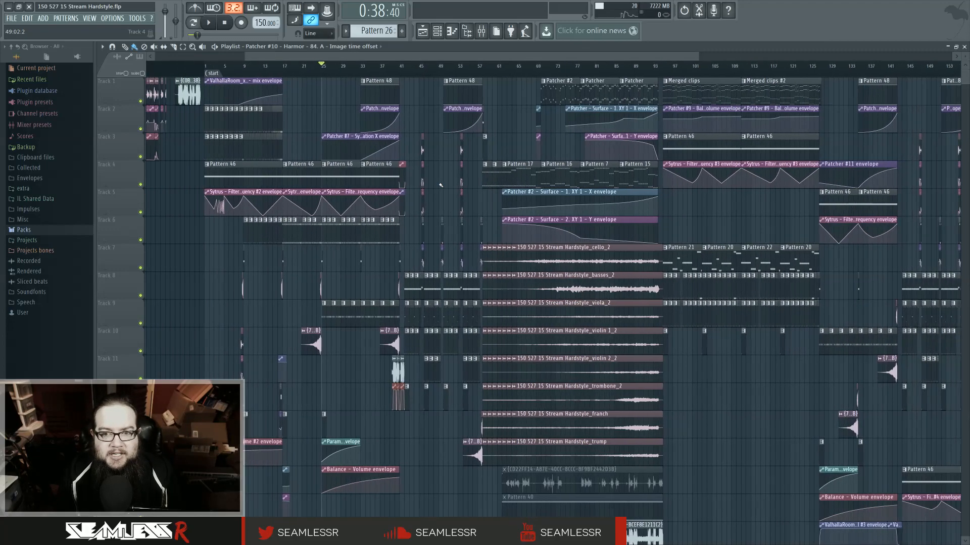
scroll(514, 209, down, 4)
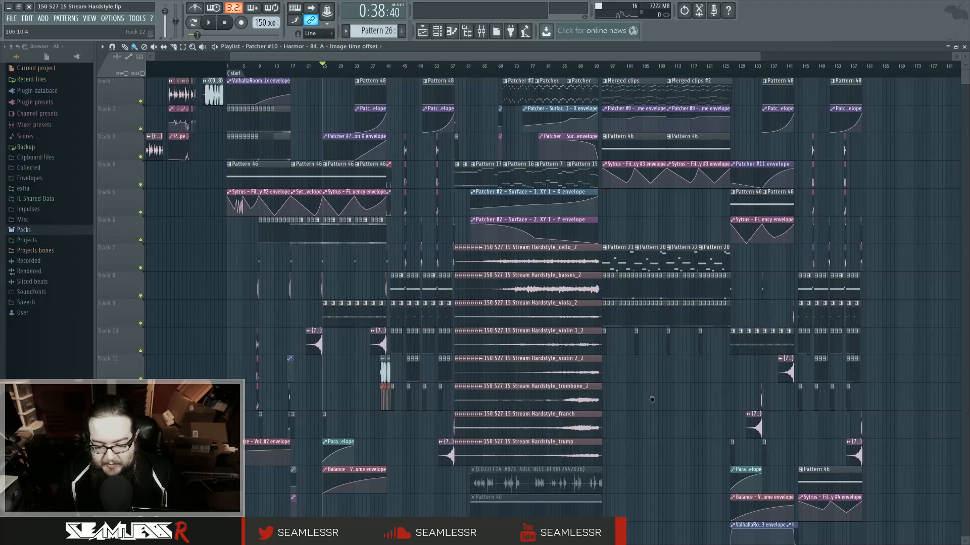
scroll(444, 389, up, 2)
scroll(512, 385, up, 1)
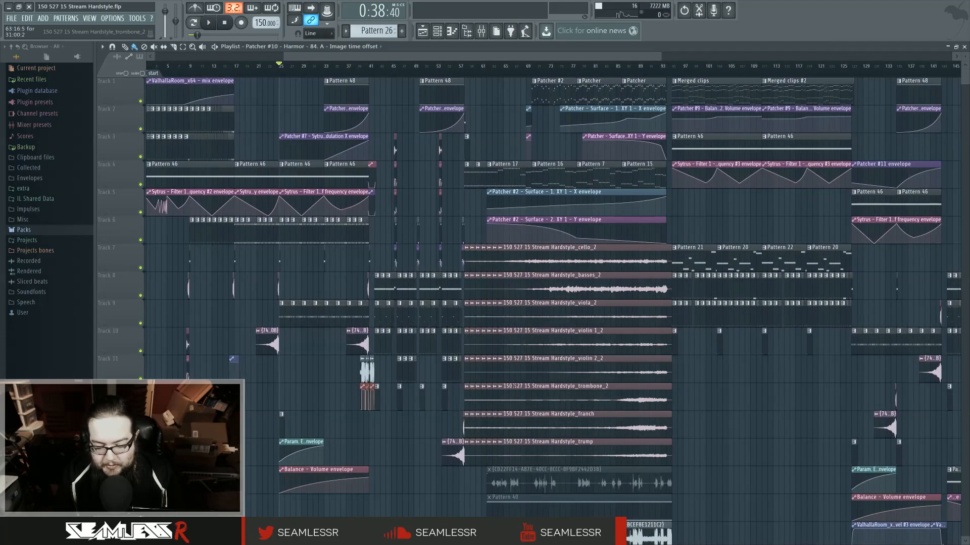
scroll(498, 384, up, 3)
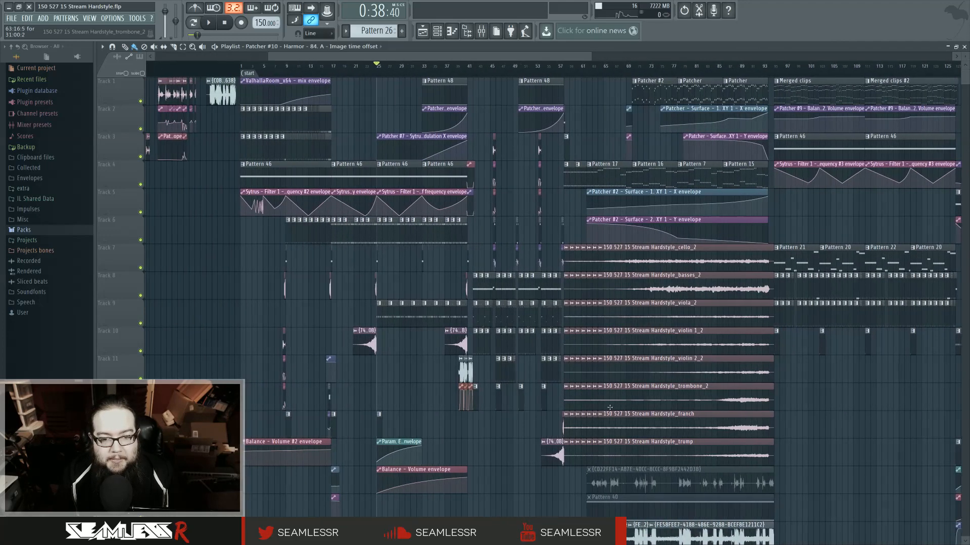
scroll(609, 408, down, 4)
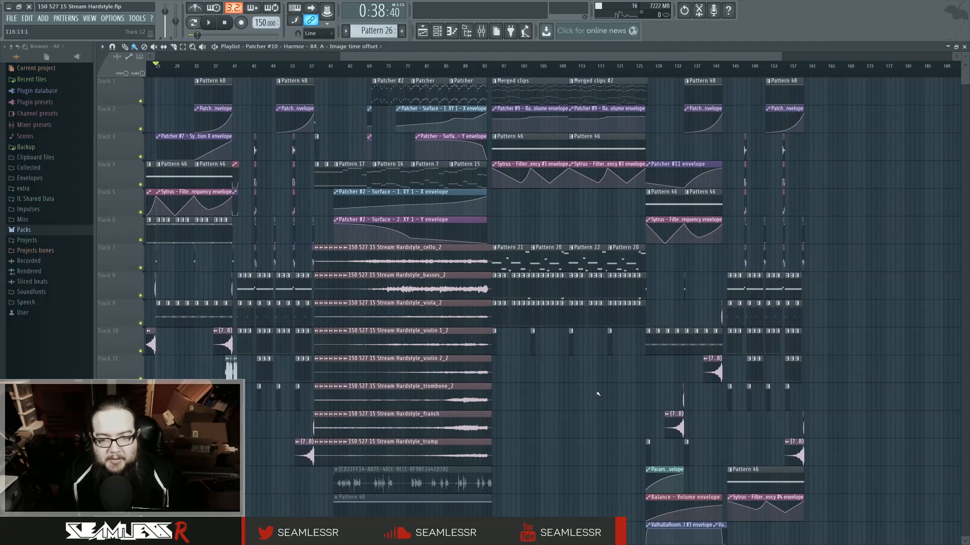
scroll(598, 394, right, 3)
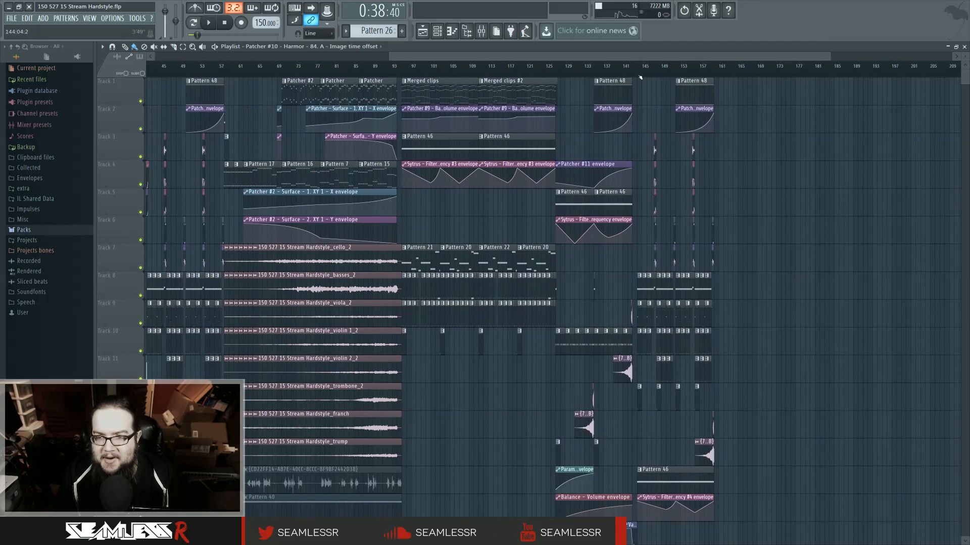
click(637, 75)
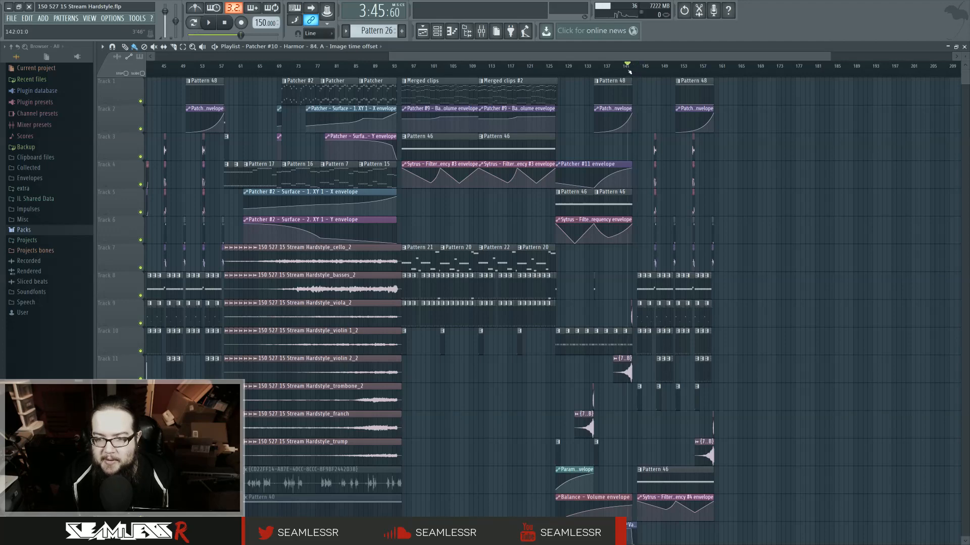
Play the song from 2:54:40 to audition the start of the Merged clips #2 section
scroll(630, 72, up, 3)
click(305, 73)
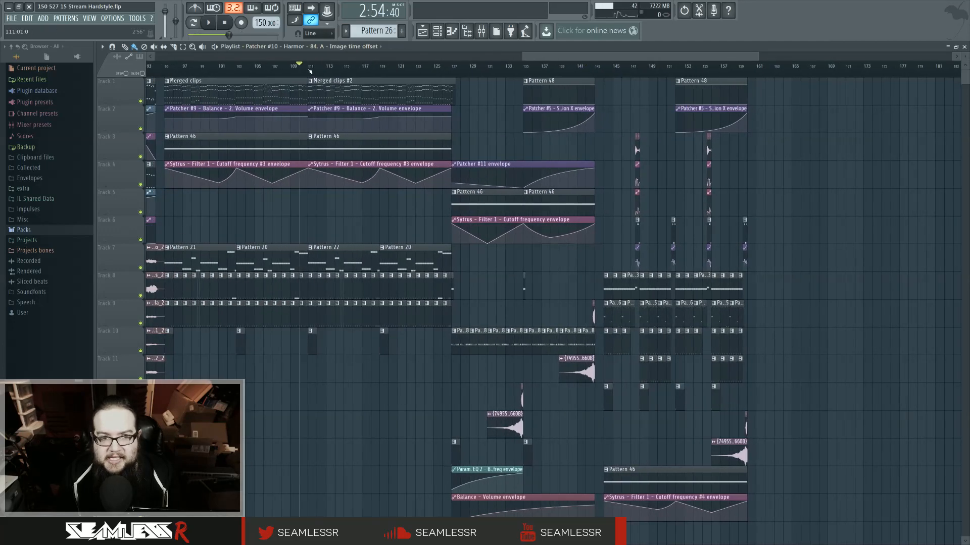
key(space)
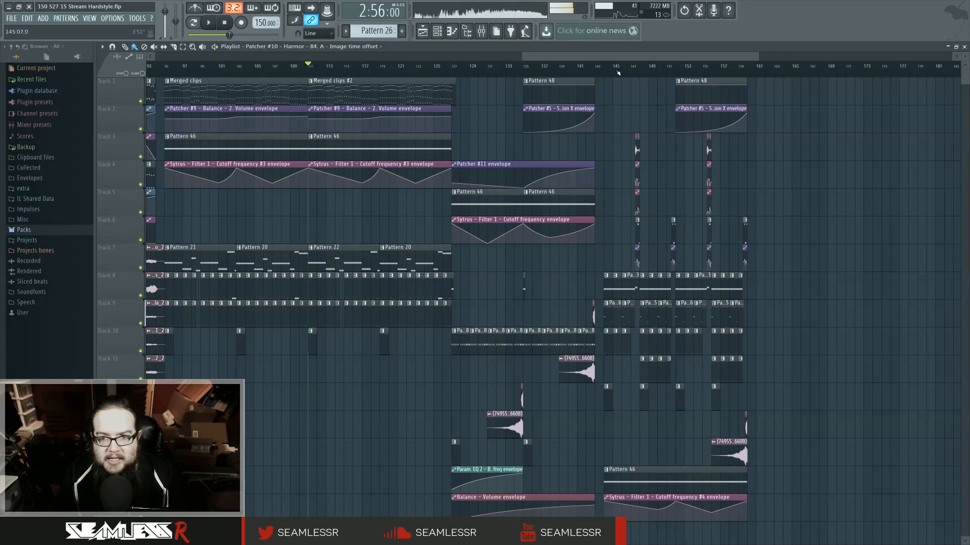
key(space)
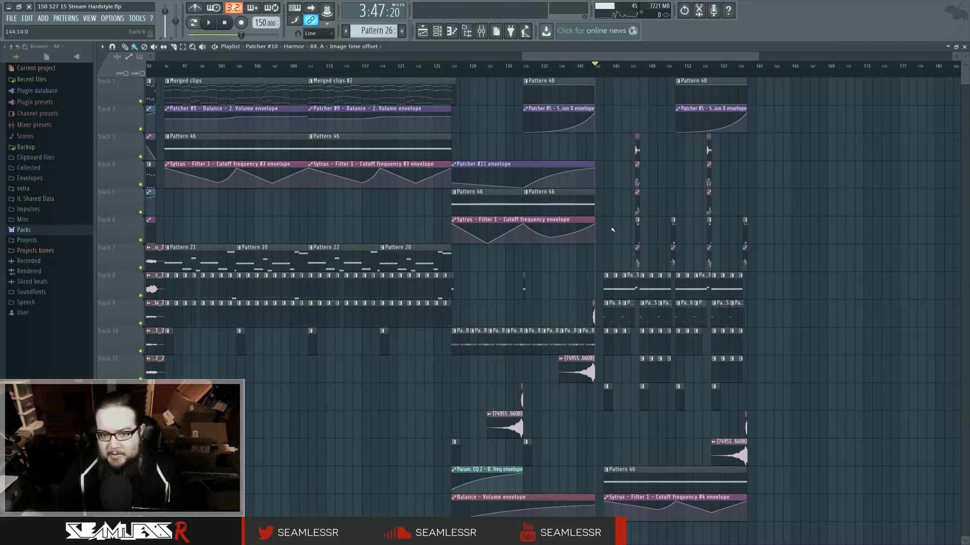
Play the song from 3:16:80 to audition the transition from Merged clips #2 into the Patcher #11 envelope section
click(429, 73)
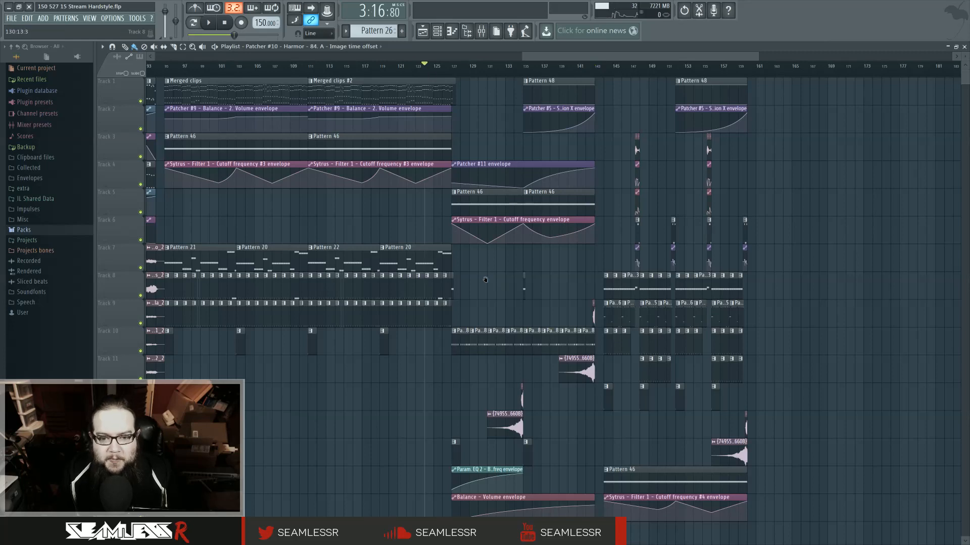
key(space)
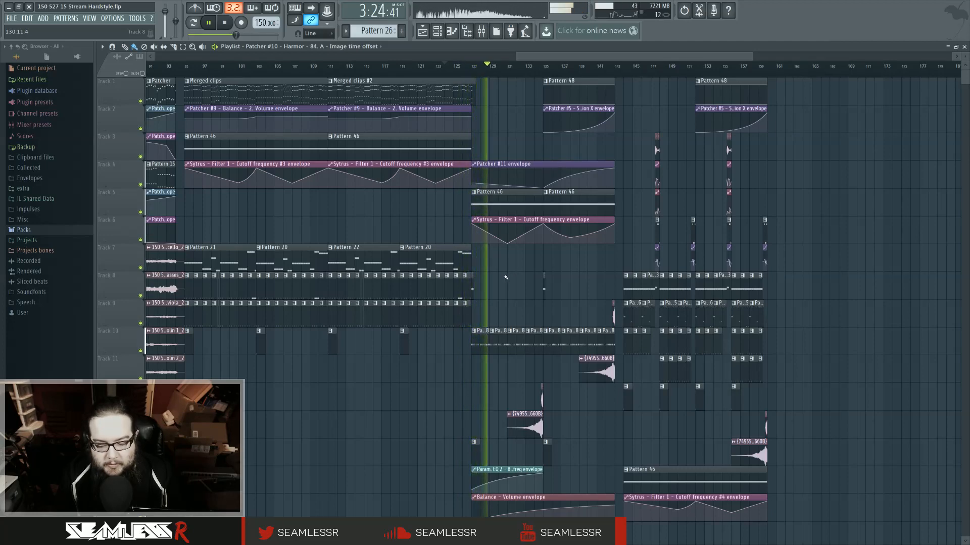
key(space)
scroll(510, 313, left, 5)
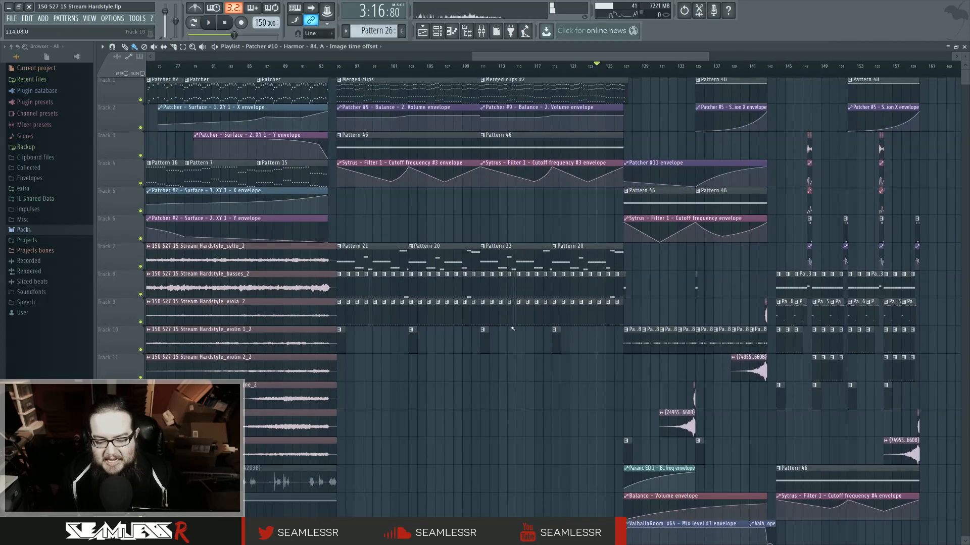
scroll(512, 328, left, 2)
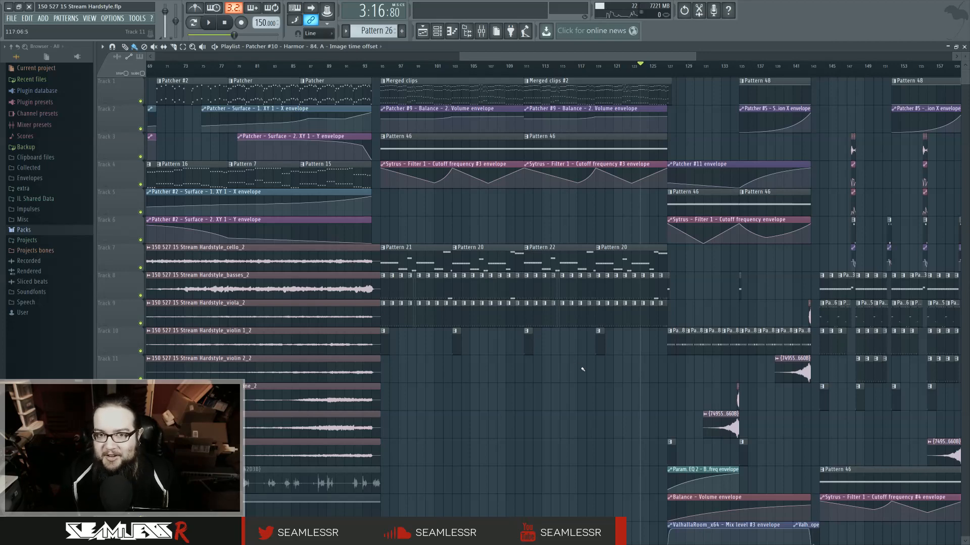
scroll(617, 381, left, 10)
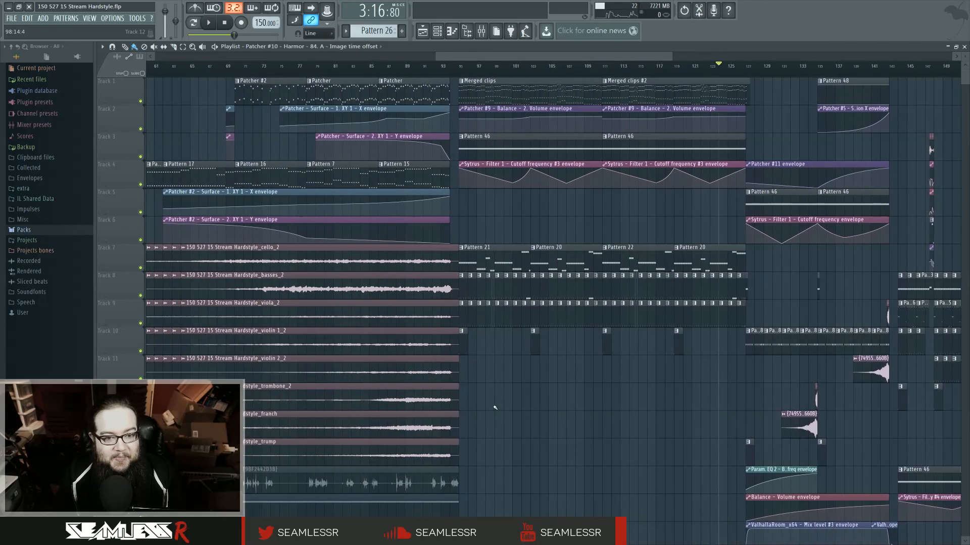
scroll(650, 410, left, 4)
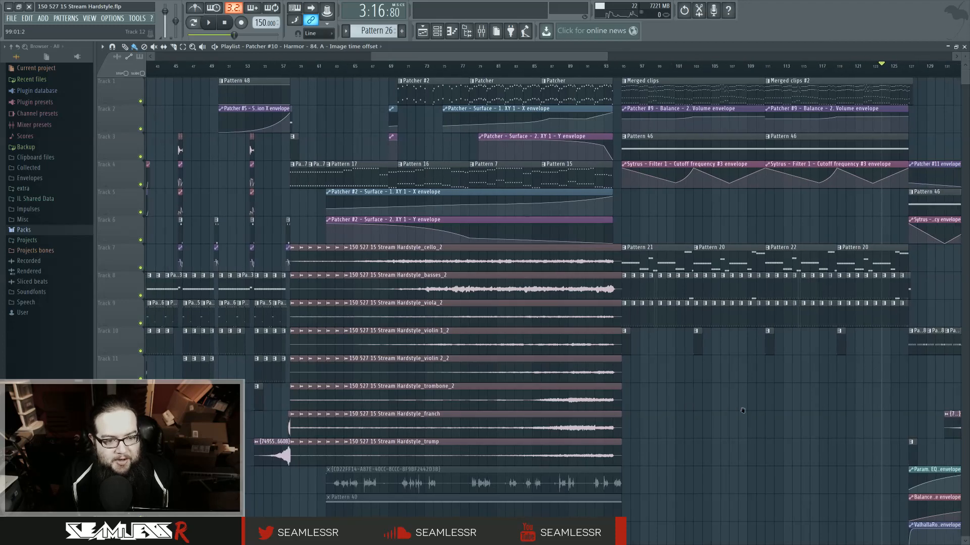
scroll(780, 410, right, 14)
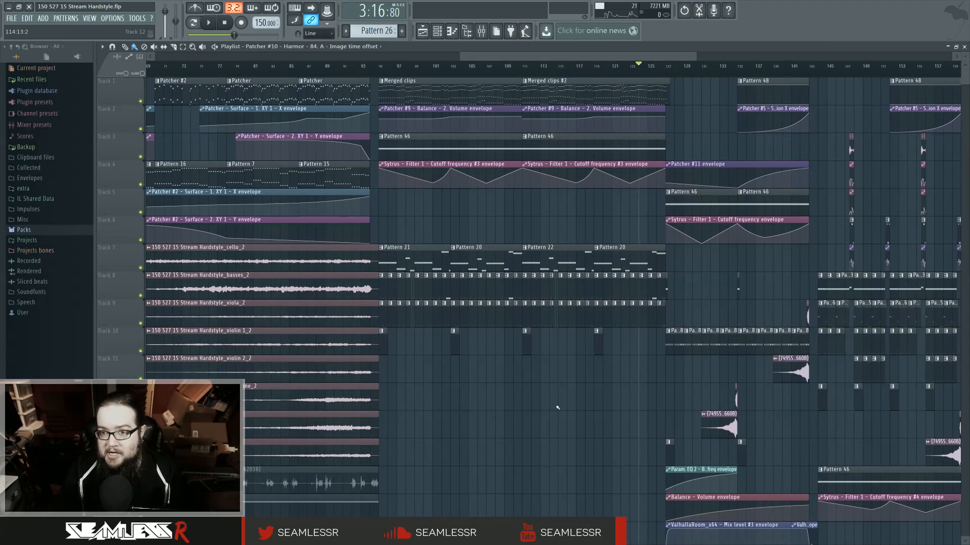
scroll(490, 433, left, 16)
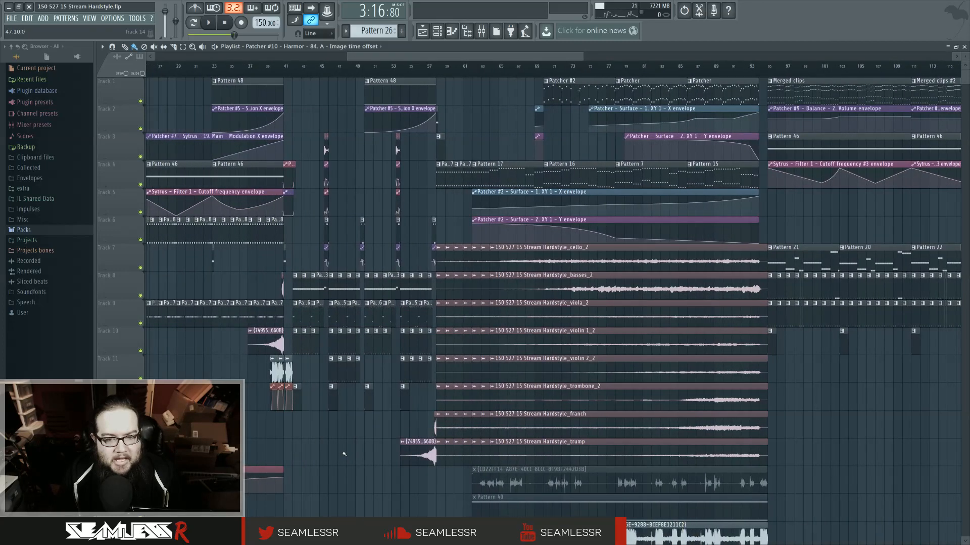
Place a copy of Merged clips #2 at bar 127 on the empty track beneath the existing clips and make it unique
scroll(797, 408, right, 20)
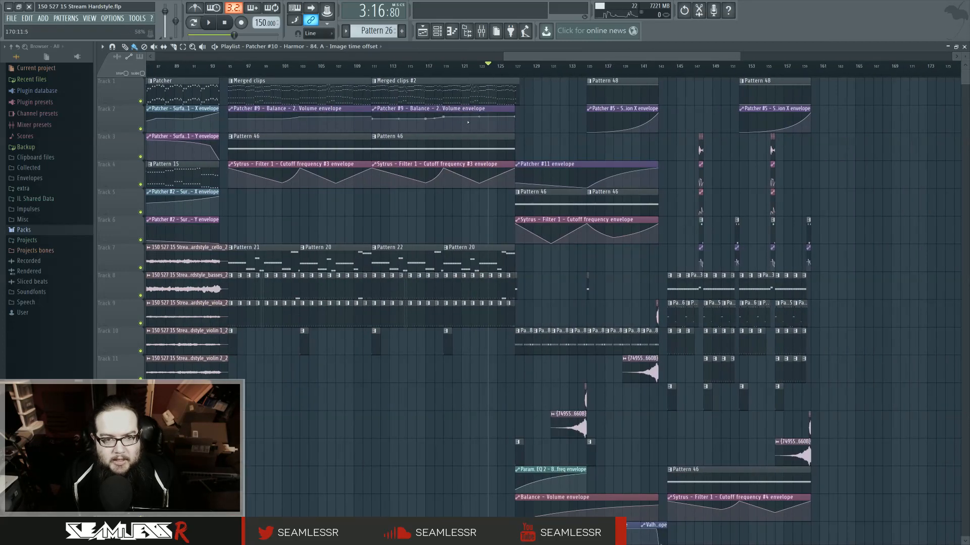
click(428, 95)
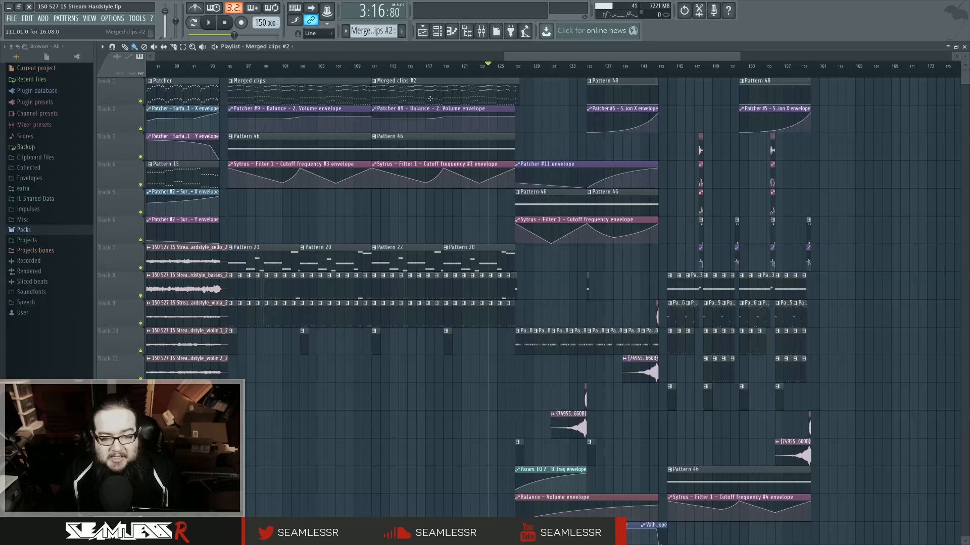
scroll(454, 317, down, 12)
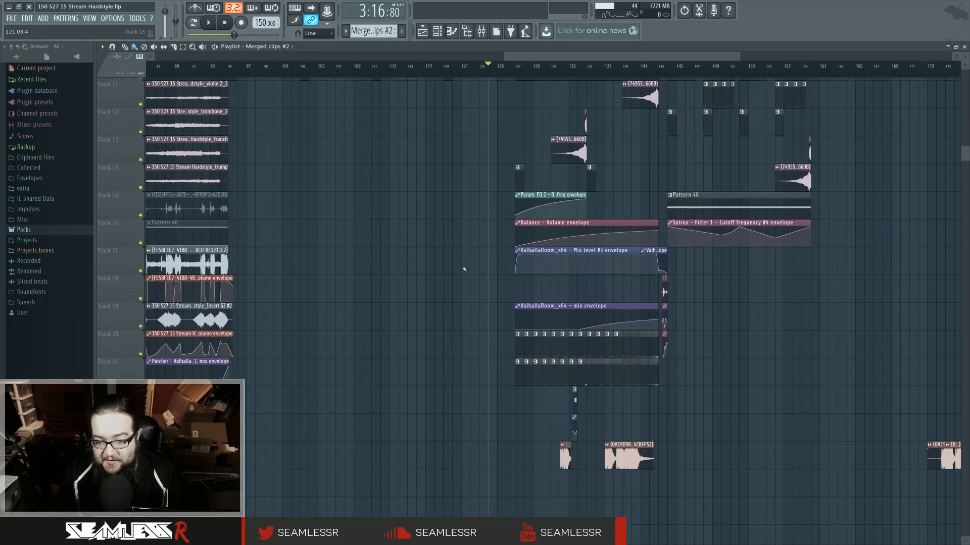
click(520, 420)
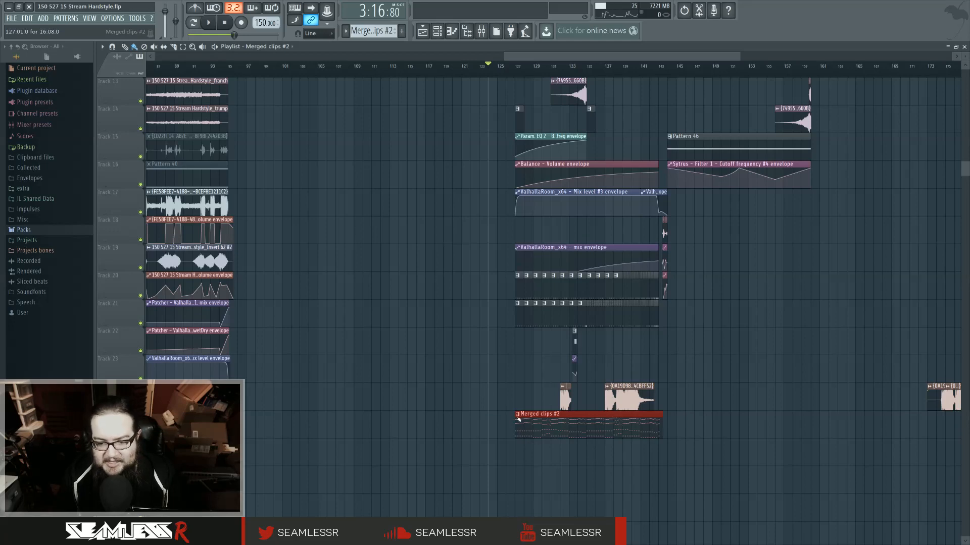
click(518, 417)
click(548, 465)
Open the unique pattern in the piano roll and select the Patcher #8 and Patcher #9 channels in the channel rack
double_click(548, 428)
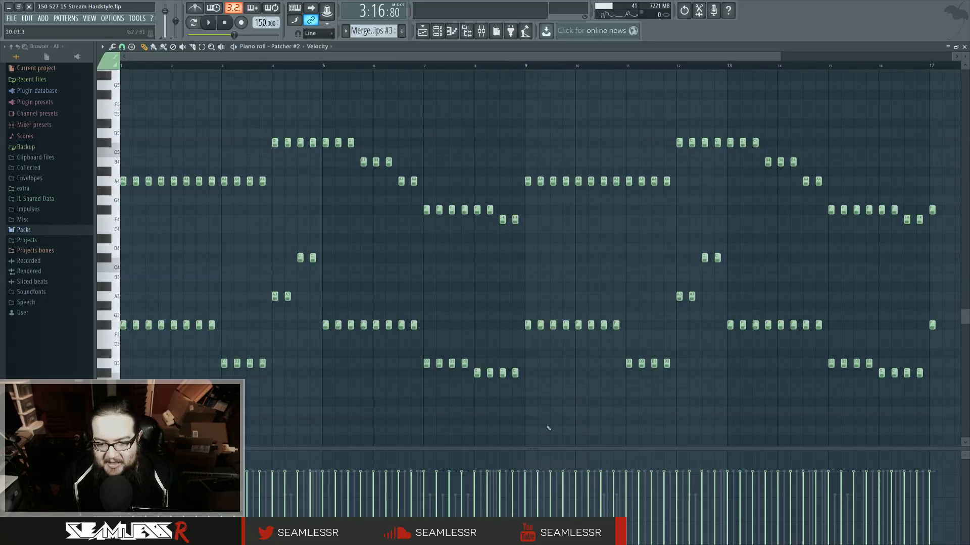
click(437, 32)
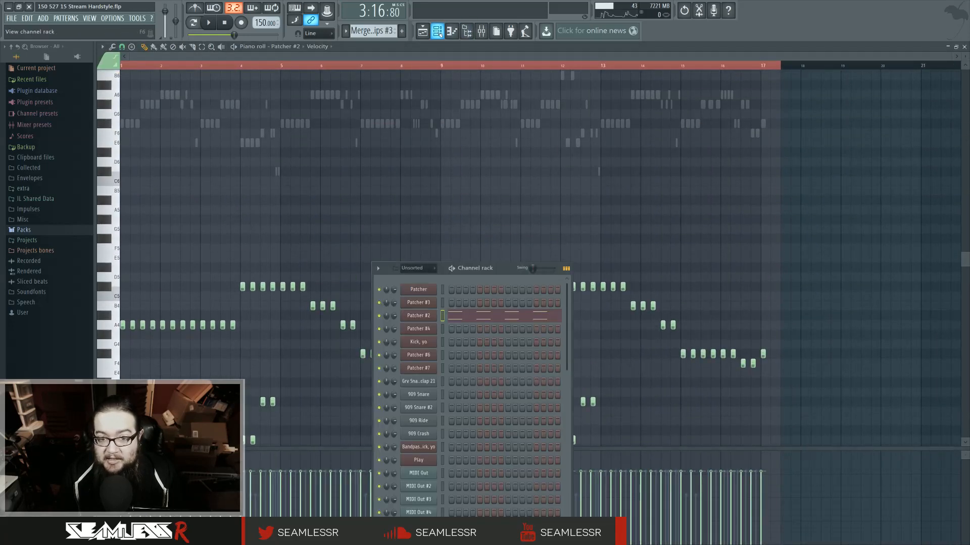
scroll(464, 334, down, 4)
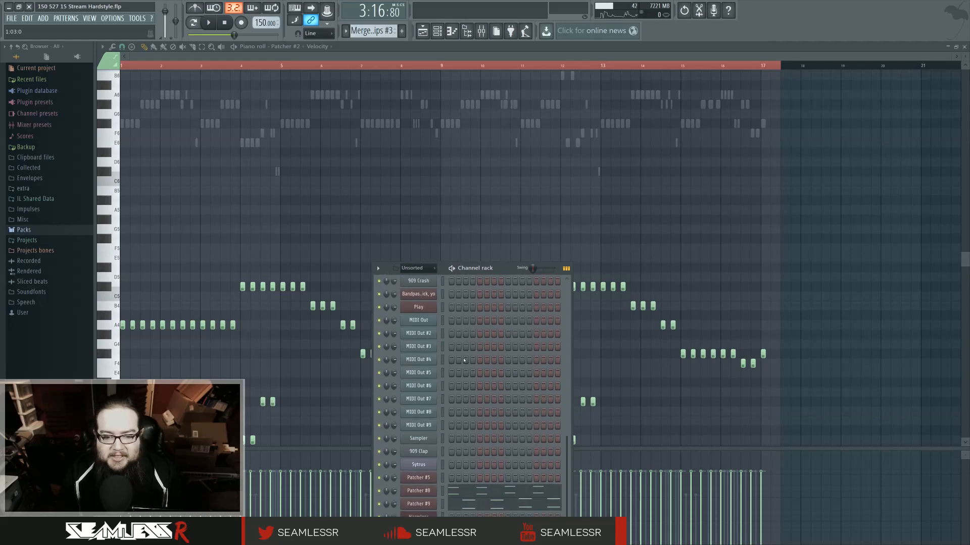
scroll(460, 433, up, 4)
scroll(463, 434, down, 4)
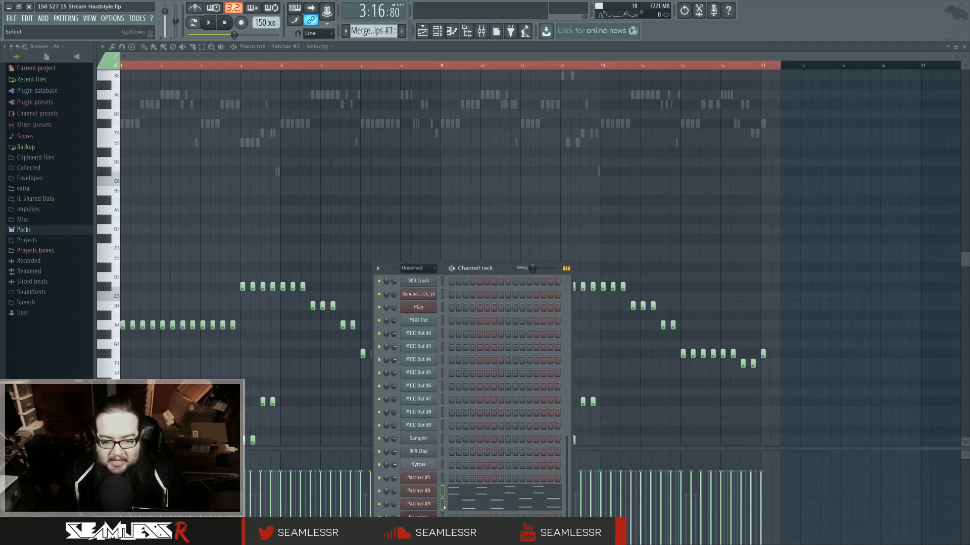
Try to cut the Patcher #8 and Patcher #9 notes from the pattern, and restore the removed notes
key(ctrl+x)
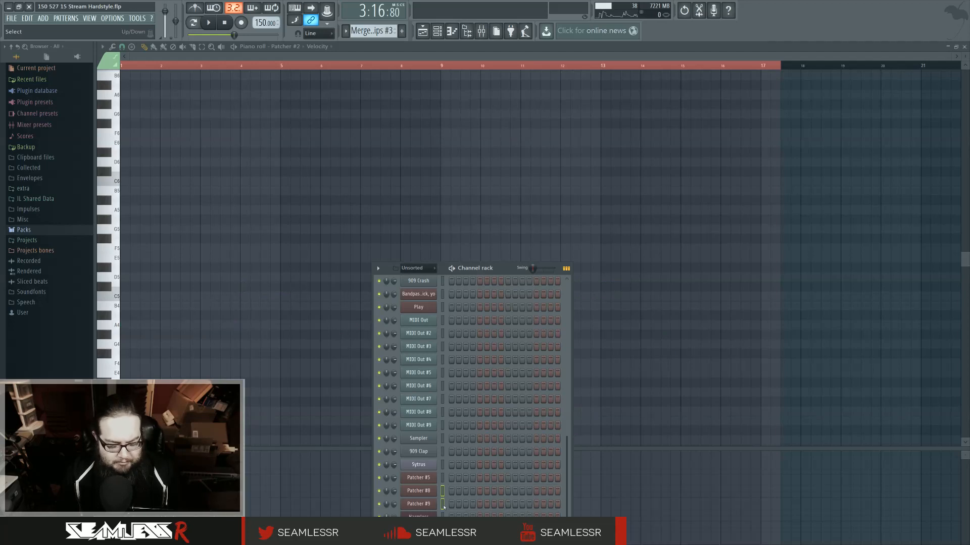
key(ctrl+v)
scroll(444, 404, up, 4)
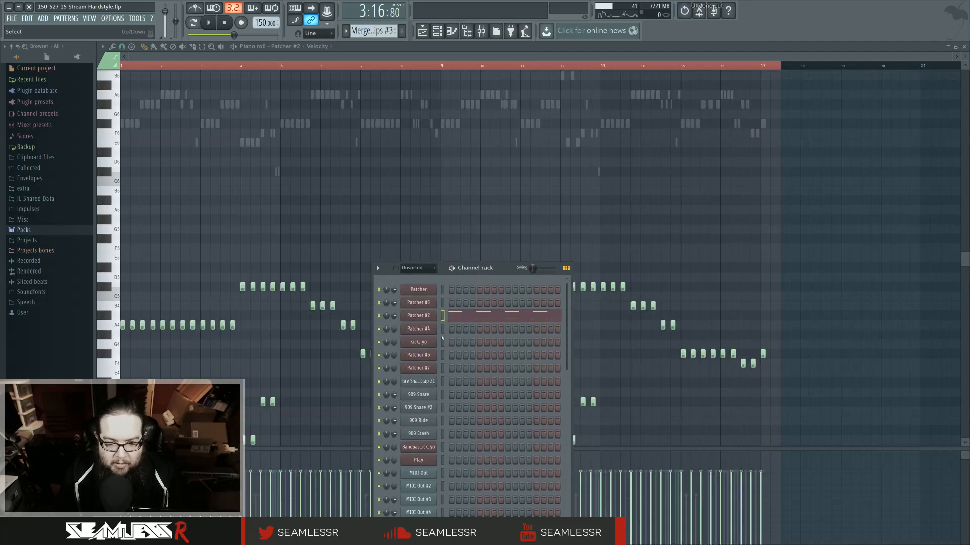
scroll(445, 342, down, 4)
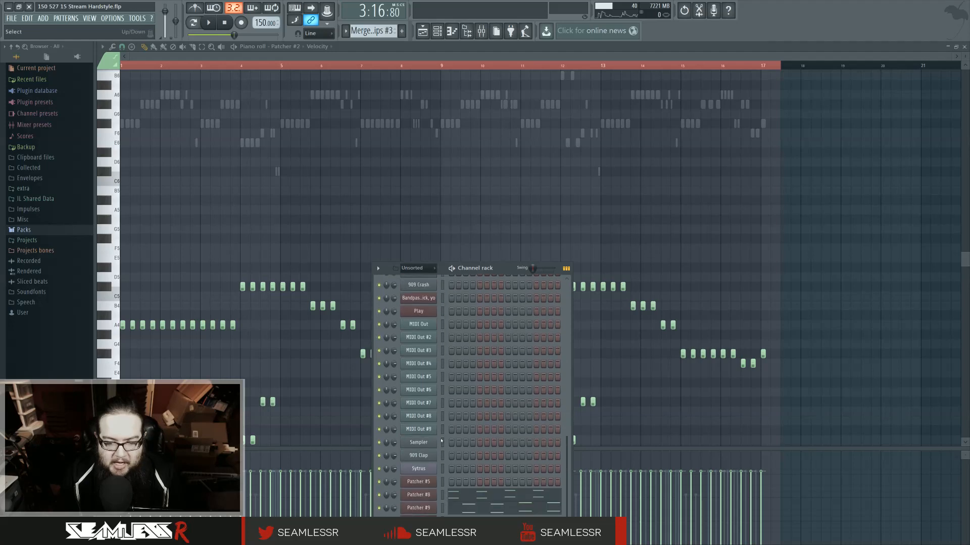
Cut the notes of the Patcher #8 and Patcher #9 channels from Merged clips #3 and return to the playlist
scroll(455, 426, up, 4)
scroll(455, 427, down, 4)
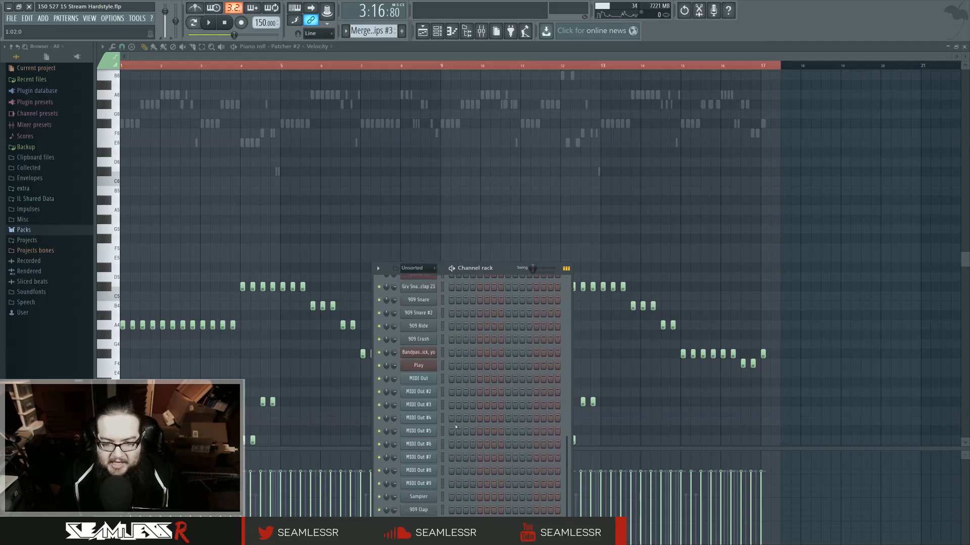
key(ctrl+x)
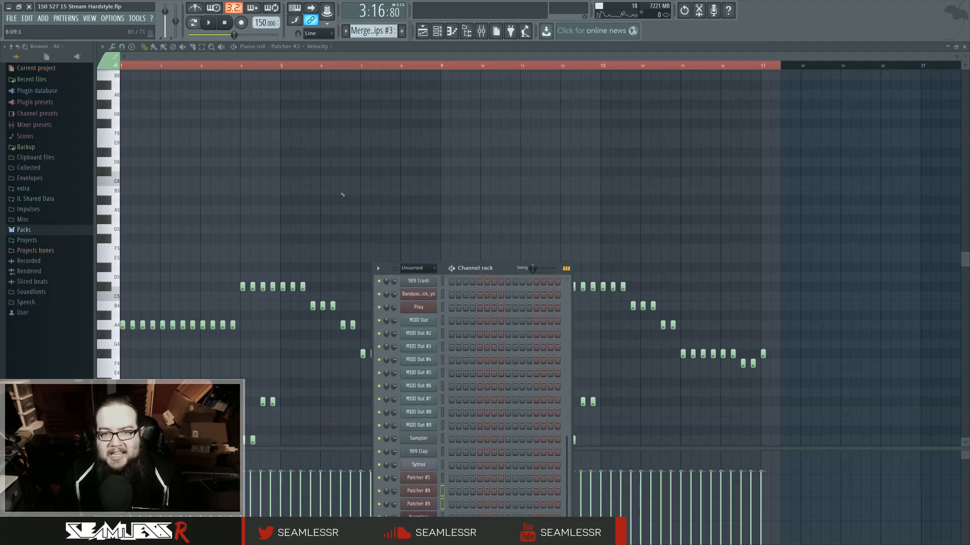
key(F6)
click(422, 31)
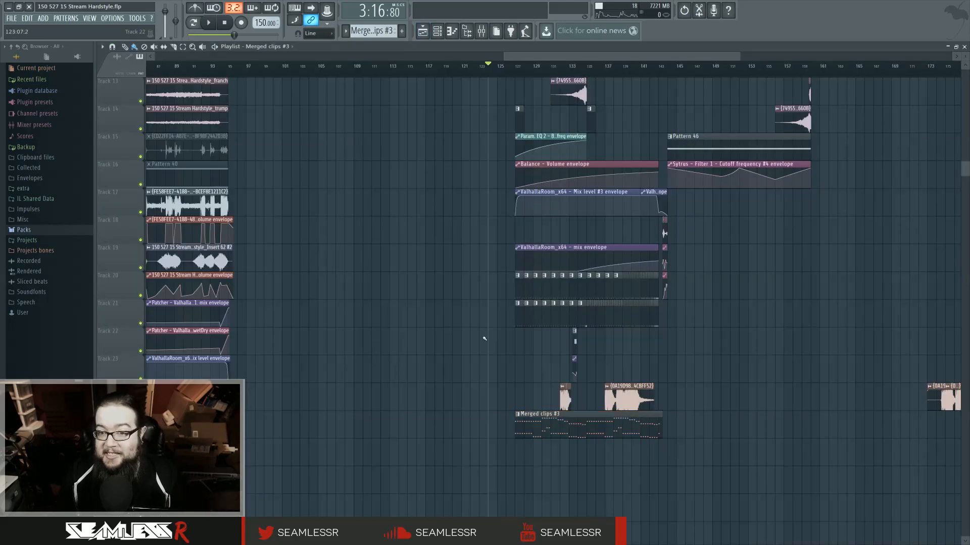
scroll(482, 354, up, 3)
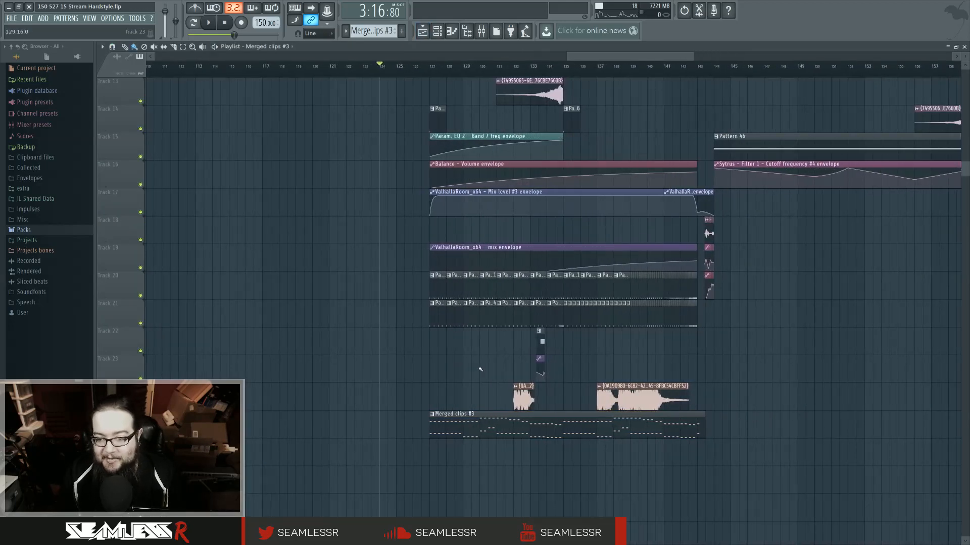
scroll(435, 387, down, 2)
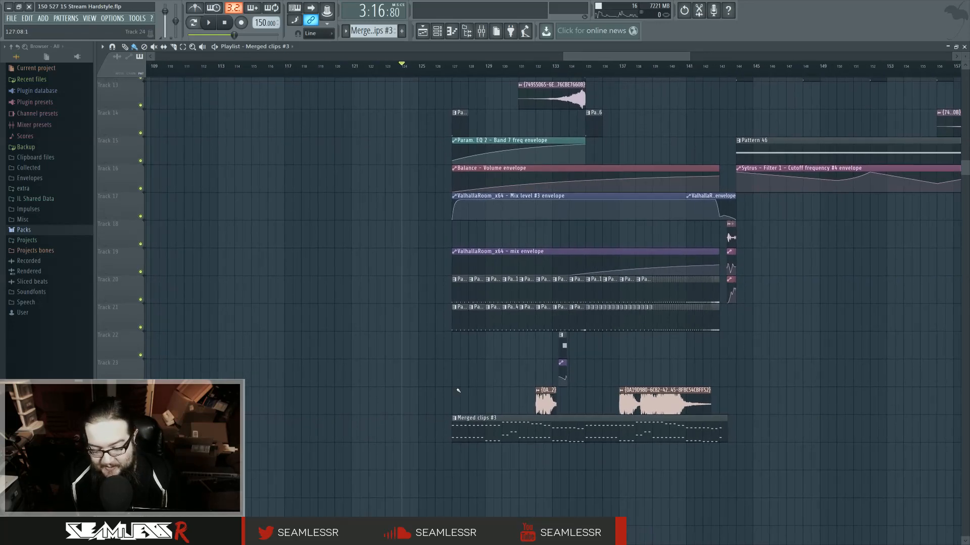
drag(428, 387, 464, 392)
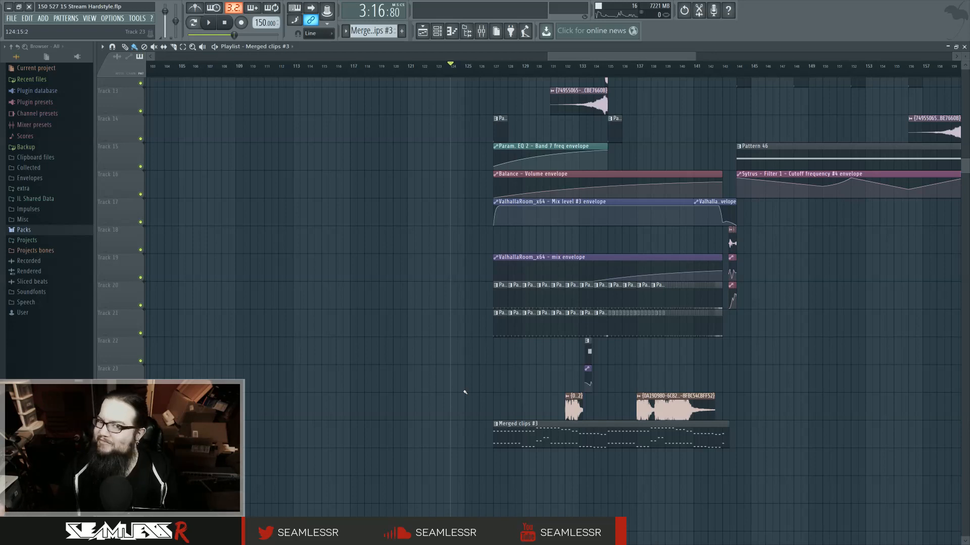
scroll(464, 392, up, 10)
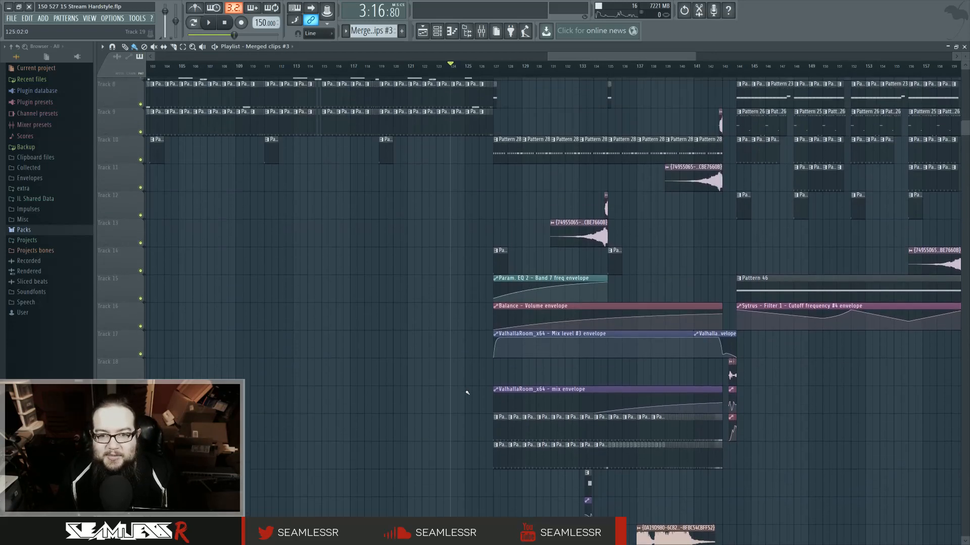
scroll(460, 391, up, 1)
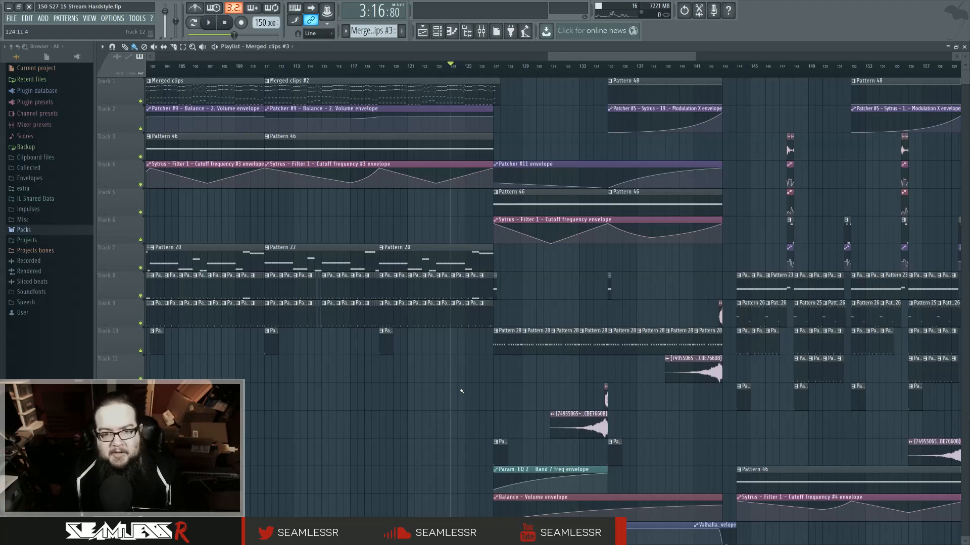
Play the song from bar 127 to audition the section above the Merged clips #3 clip, and stop playback
mouse_move(468, 74)
mouse_down()
mouse_move(497, 74)
mouse_move(464, 75)
mouse_move(481, 77)
mouse_up()
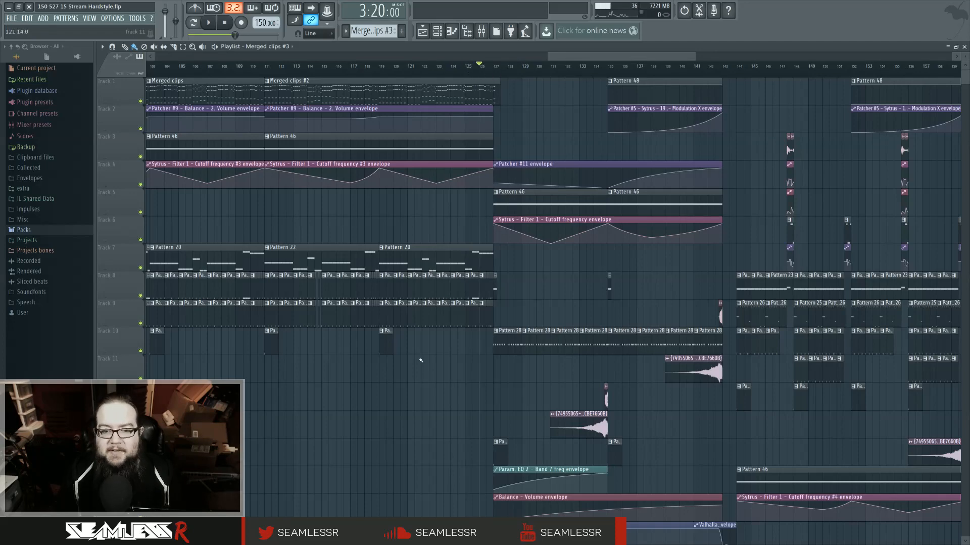
scroll(456, 404, down, 6)
scroll(427, 394, right, 2)
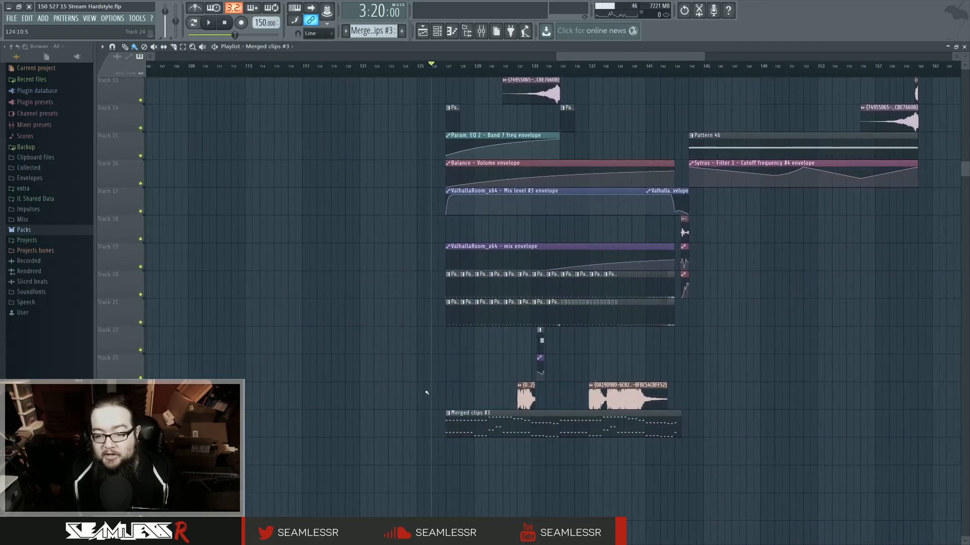
click(446, 78)
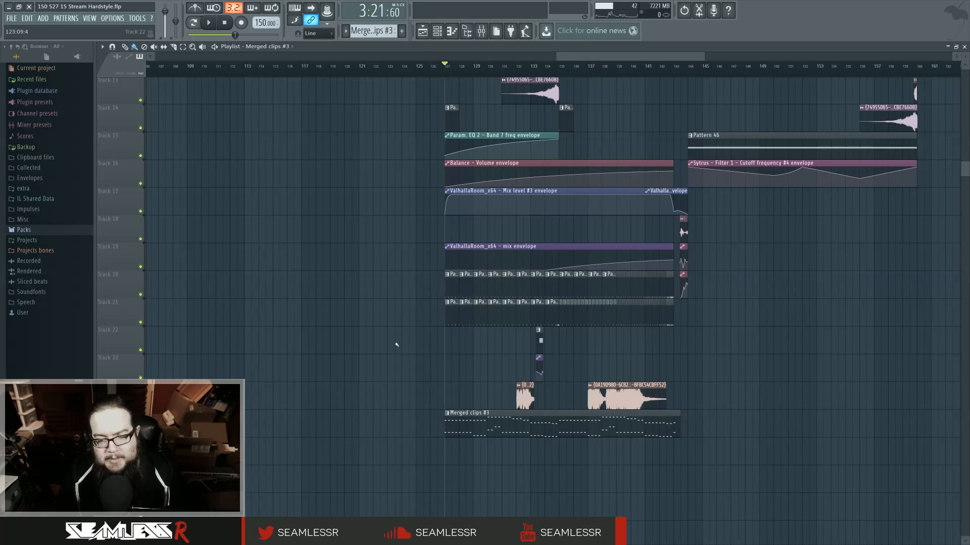
key(space)
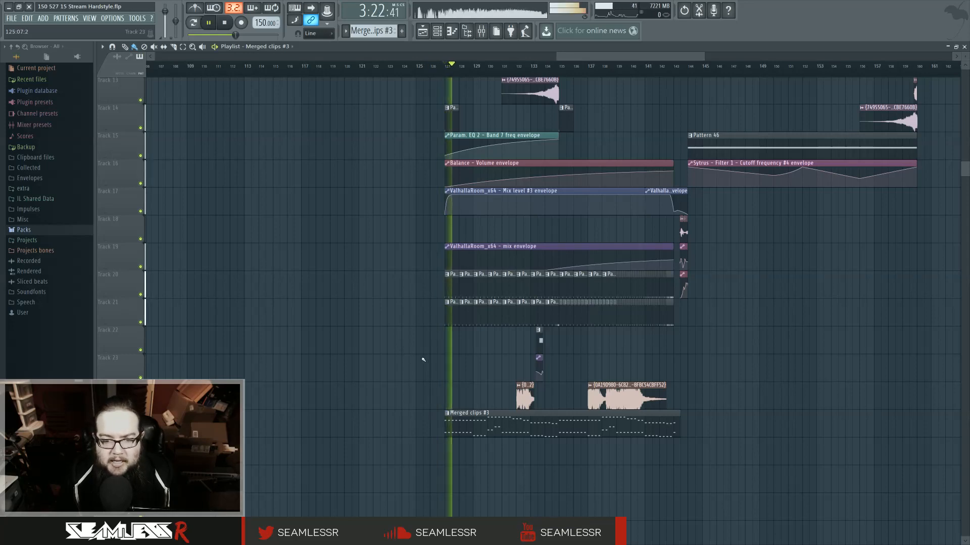
scroll(402, 394, up, 5)
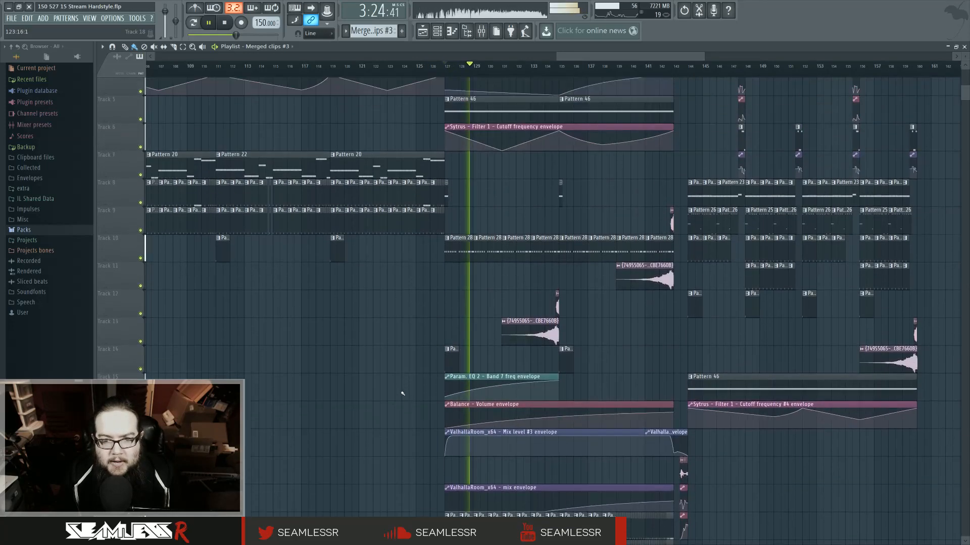
scroll(403, 393, down, 5)
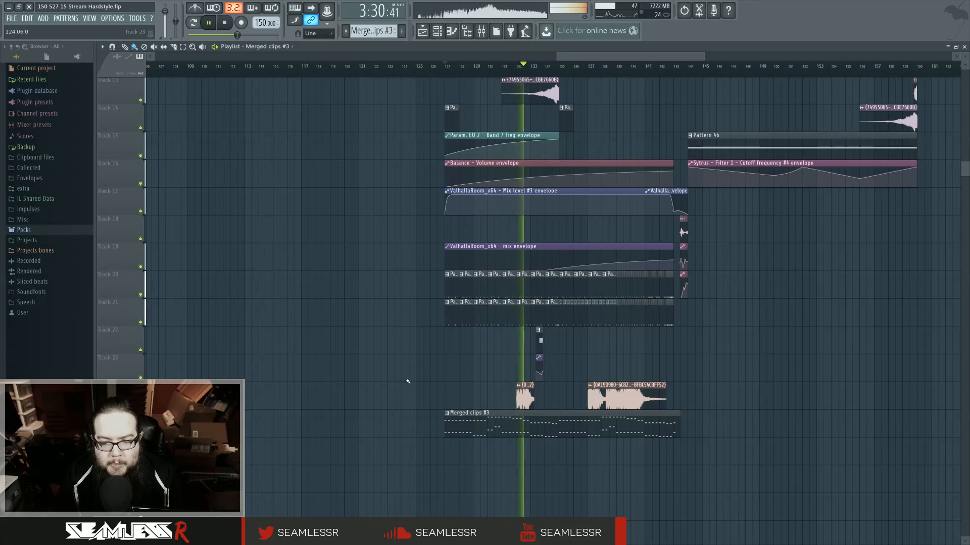
scroll(407, 382, up, 4)
scroll(410, 382, up, 3)
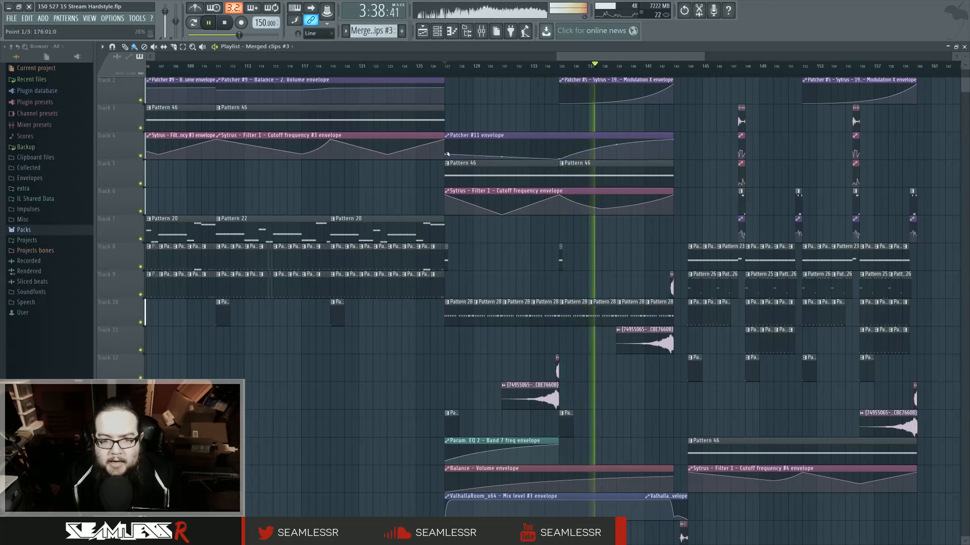
key(space)
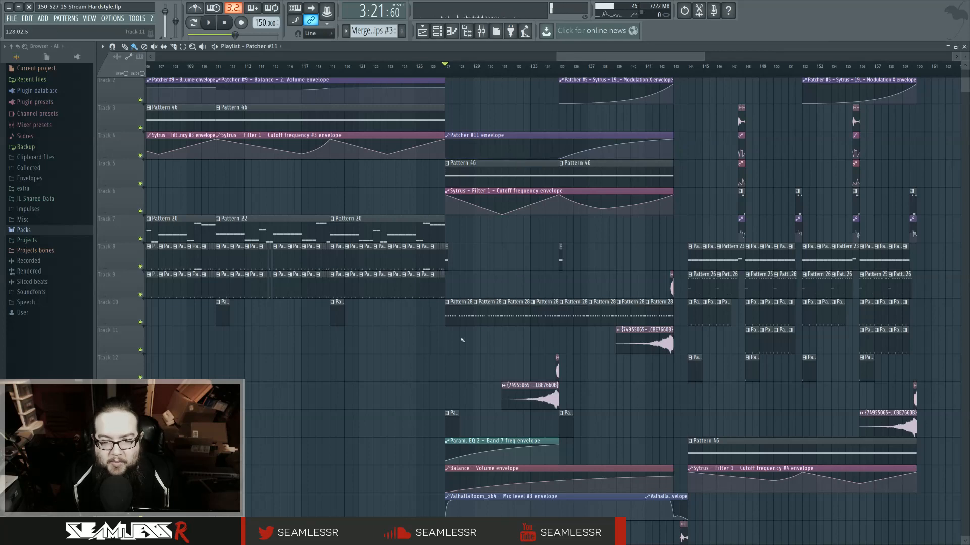
Delete the repeated Pattern 28 clips on Track 10 after the first one, and extend the first clip to 16 bars
right_click(647, 317)
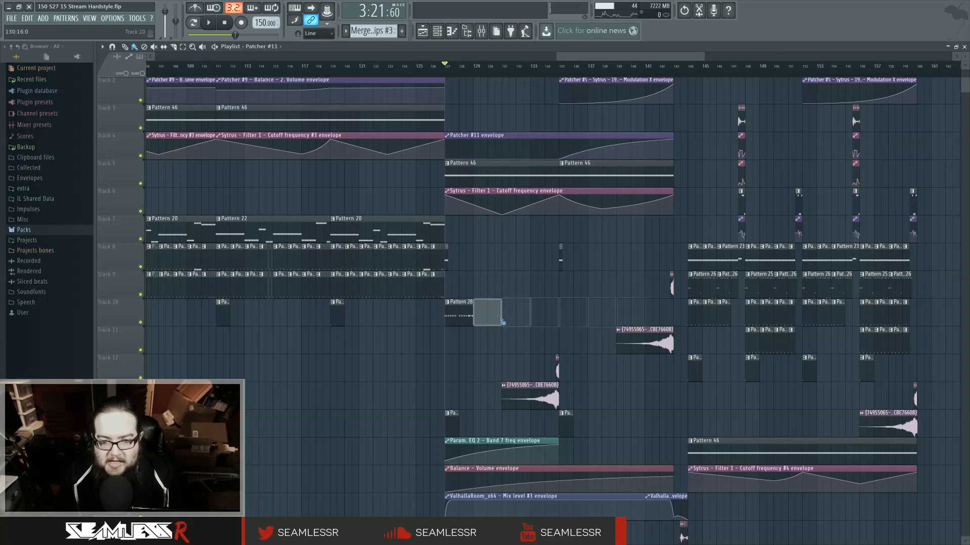
drag(472, 313, 672, 313)
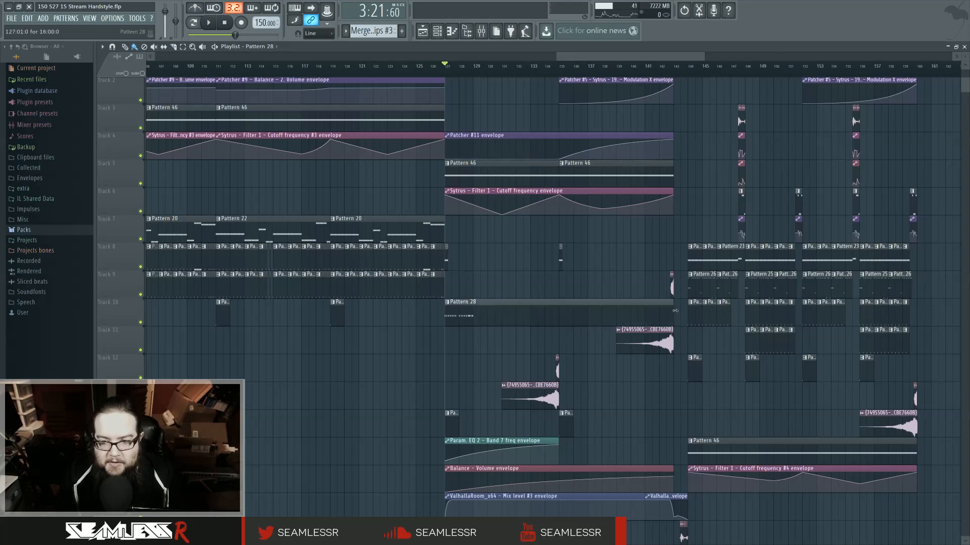
click(448, 304)
click(462, 352)
key(Escape)
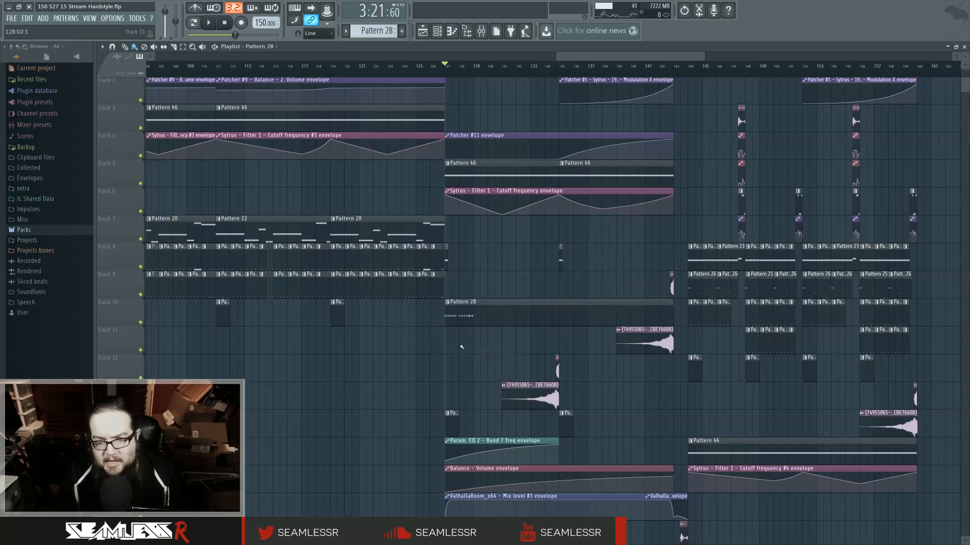
click(448, 305)
click(462, 352)
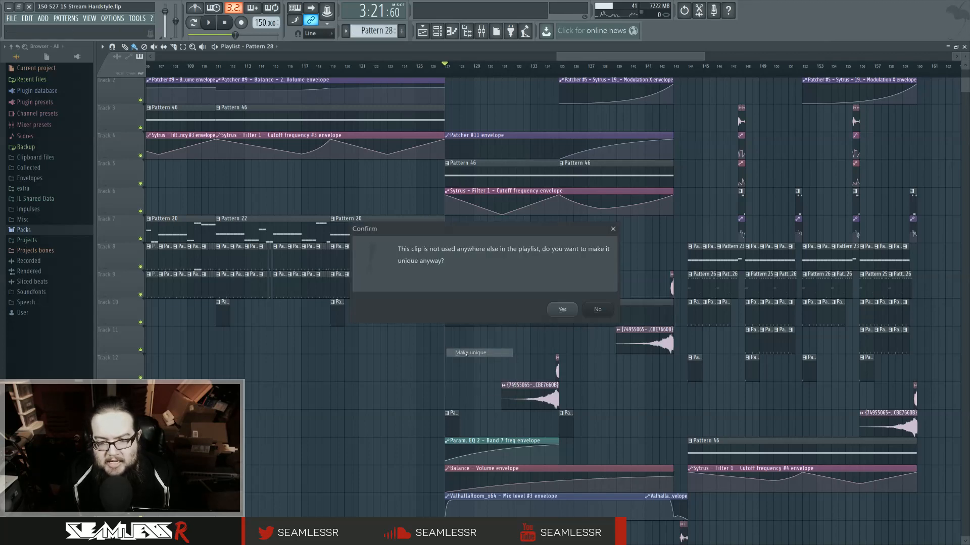
click(581, 311)
Open Merged clips #3 in the piano roll, copy the lower line of Patcher #2 notes, and return to the playlist
scroll(476, 421, down, 6)
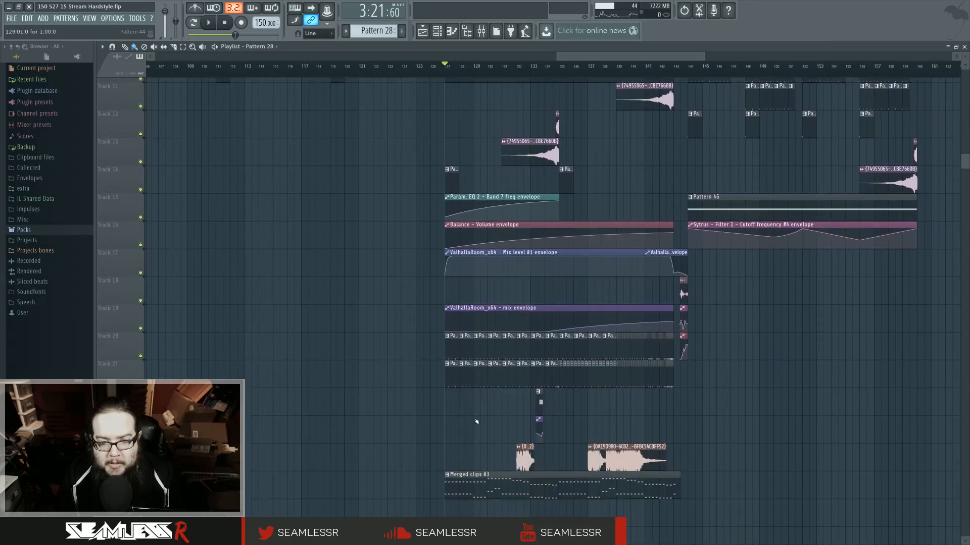
scroll(477, 421, down, 1)
double_click(477, 452)
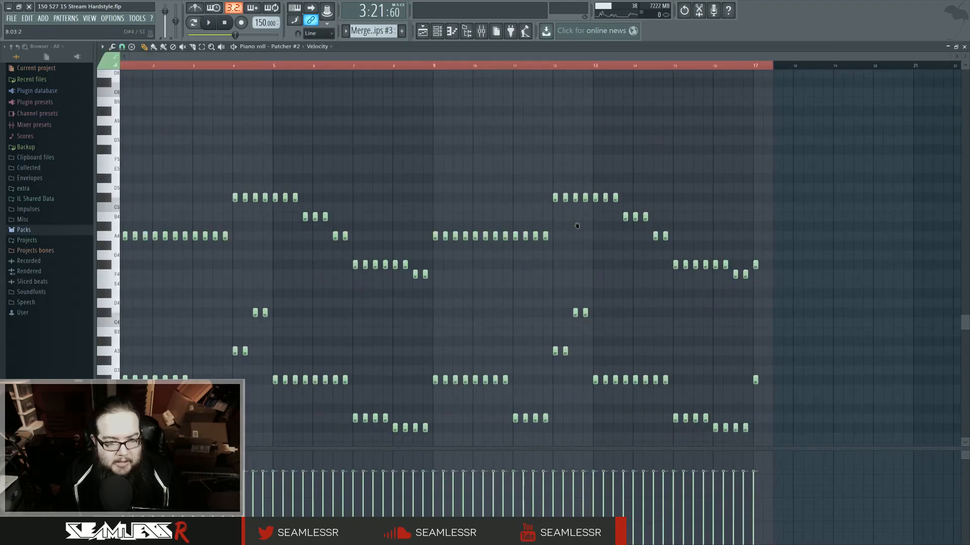
drag(816, 389, 119, 231)
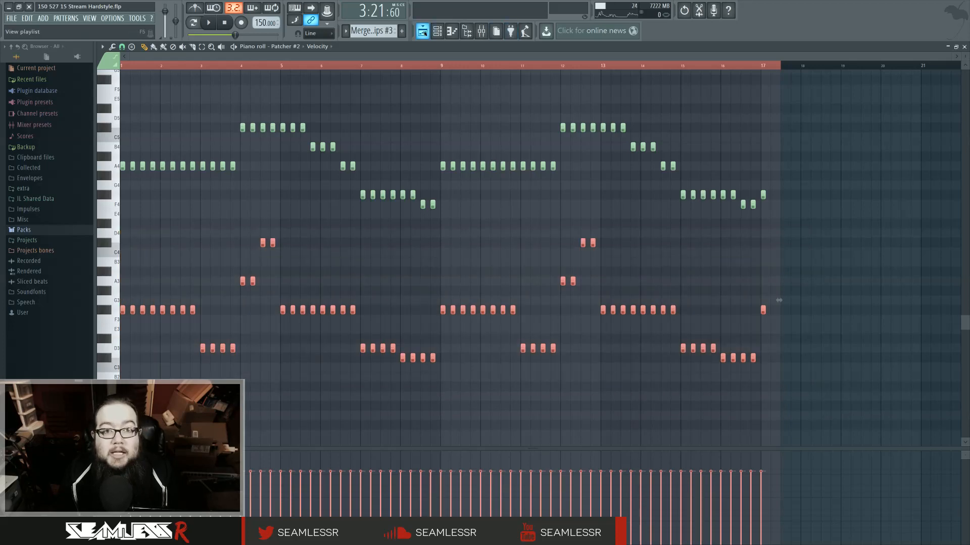
click(422, 32)
Open Pattern 28 in the Patcher #7 piano roll, paste the copied notes from its start, and clear the selection
scroll(467, 236, up, 6)
double_click(464, 210)
scroll(455, 219, down, 2)
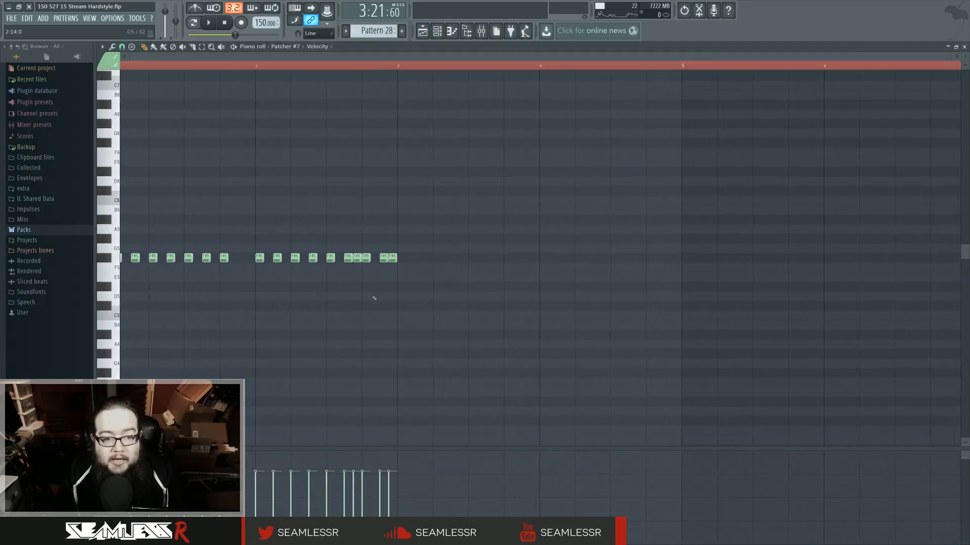
drag(248, 66, 251, 76)
key(ctrl+v)
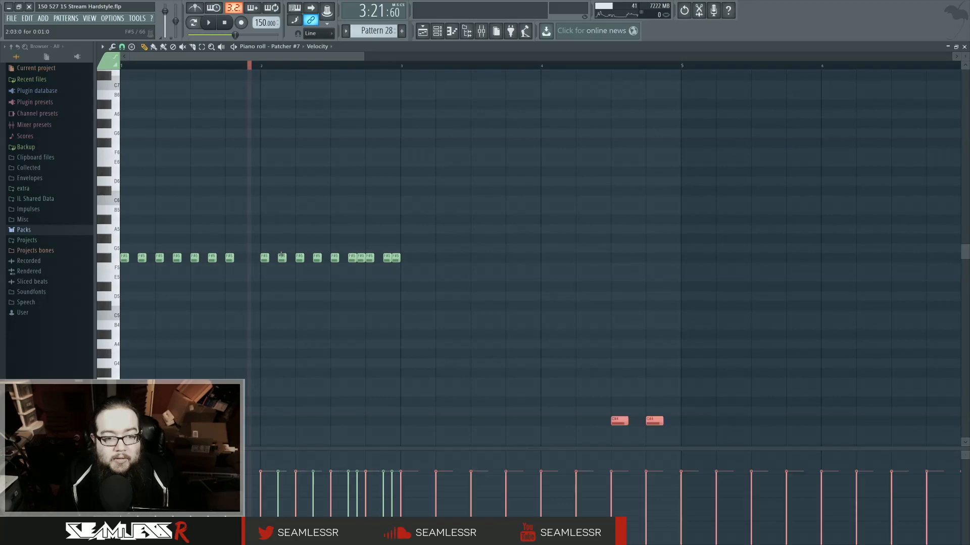
scroll(429, 317, down, 4)
scroll(431, 319, up, 2)
scroll(430, 318, down, 3)
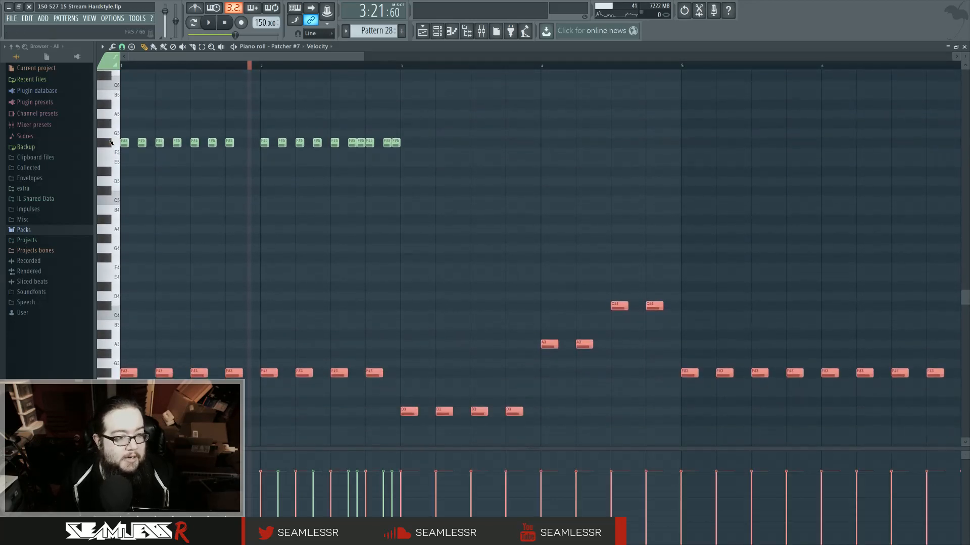
click(251, 66)
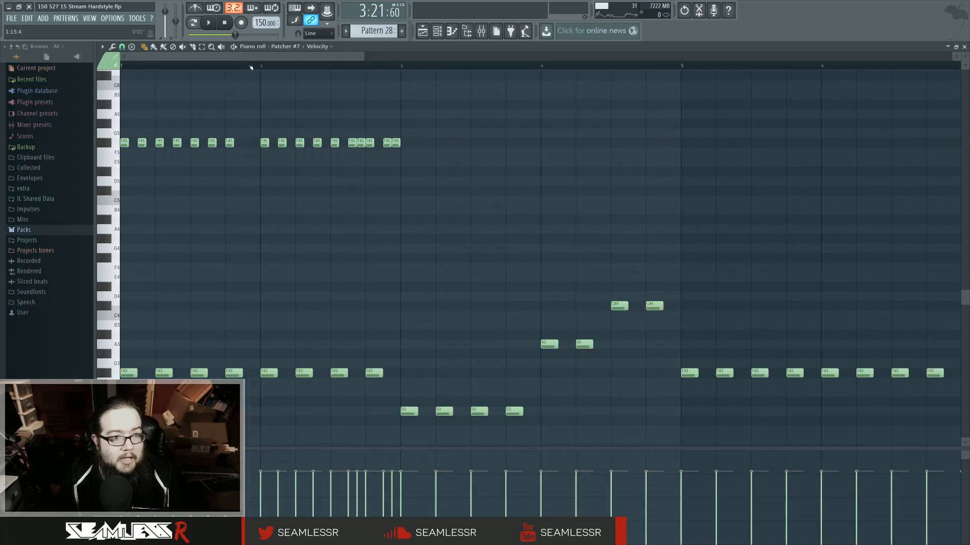
Reopen Pattern 28 from the playlist and play the song from bar 127 to audition the pasted Patcher #7 notes
click(422, 31)
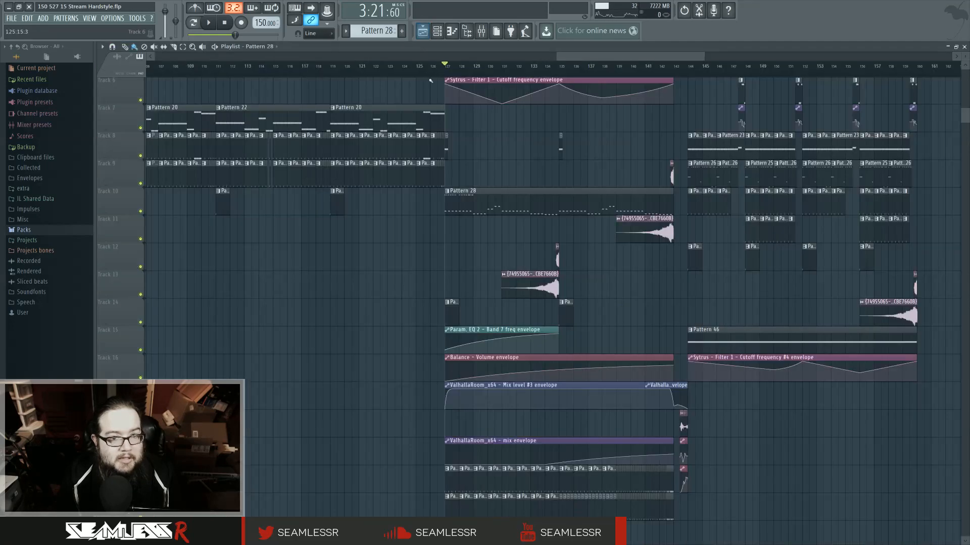
double_click(455, 211)
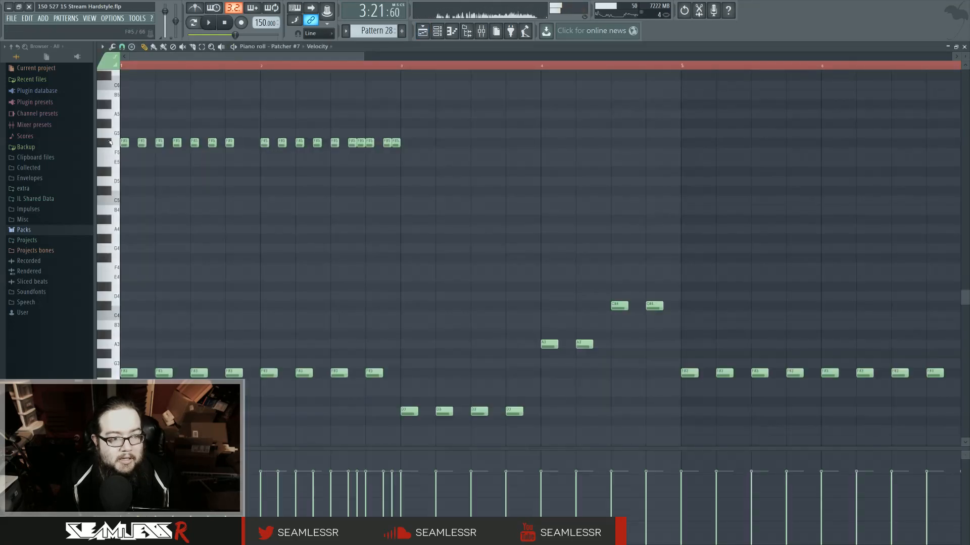
key(space)
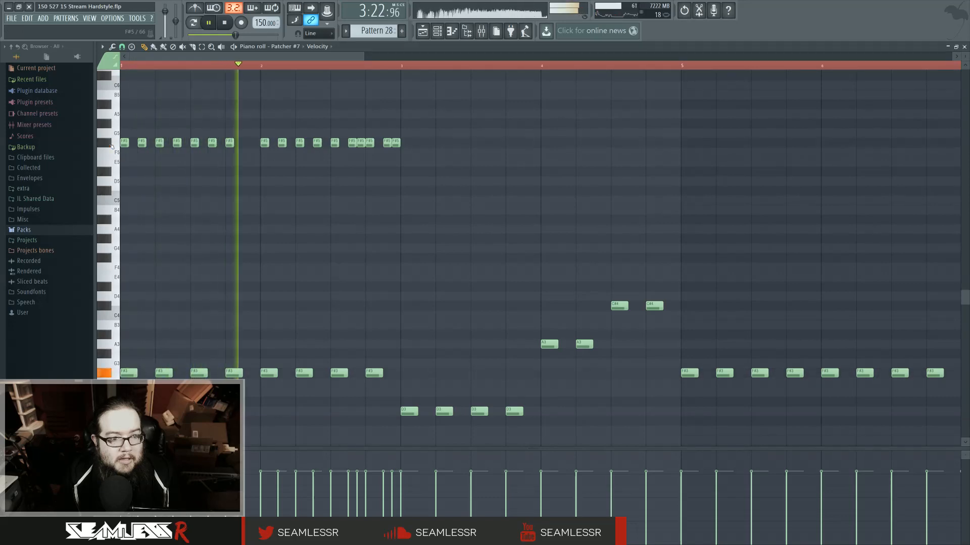
key(space)
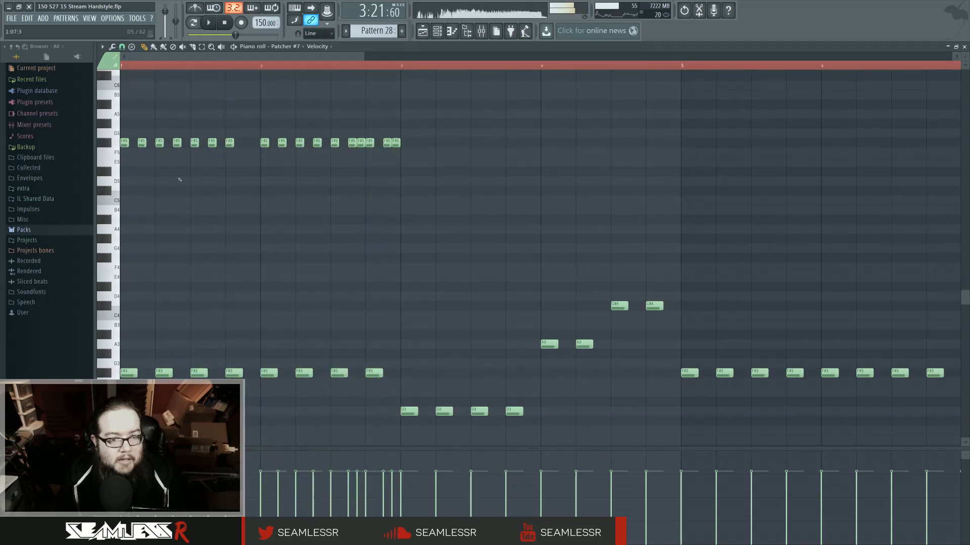
scroll(204, 205, down, 1)
scroll(203, 204, down, 2)
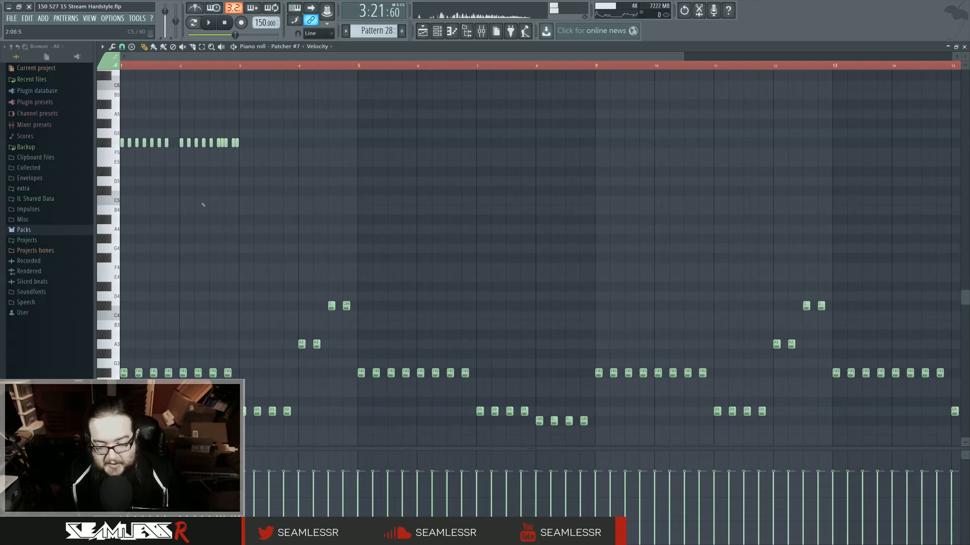
scroll(203, 205, down, 1)
scroll(203, 204, up, 1)
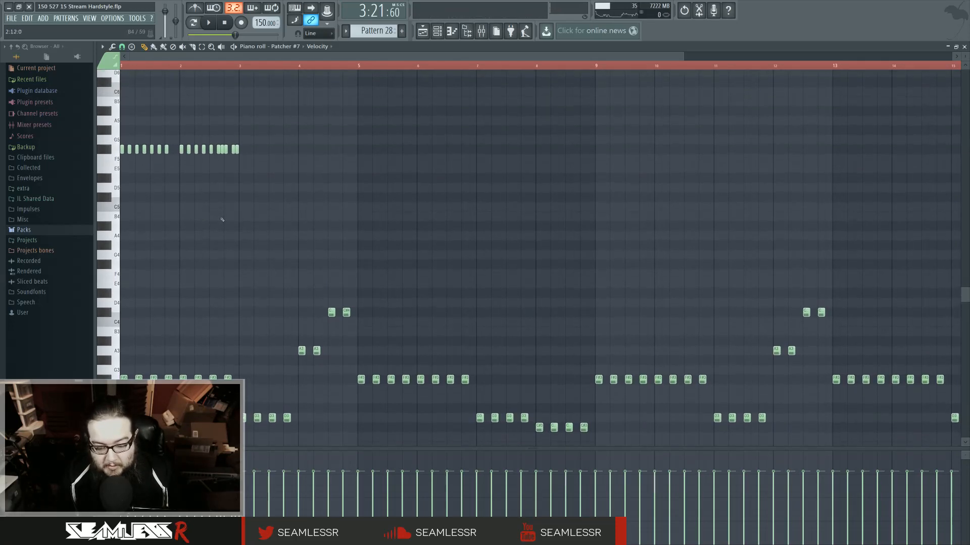
scroll(219, 217, up, 1)
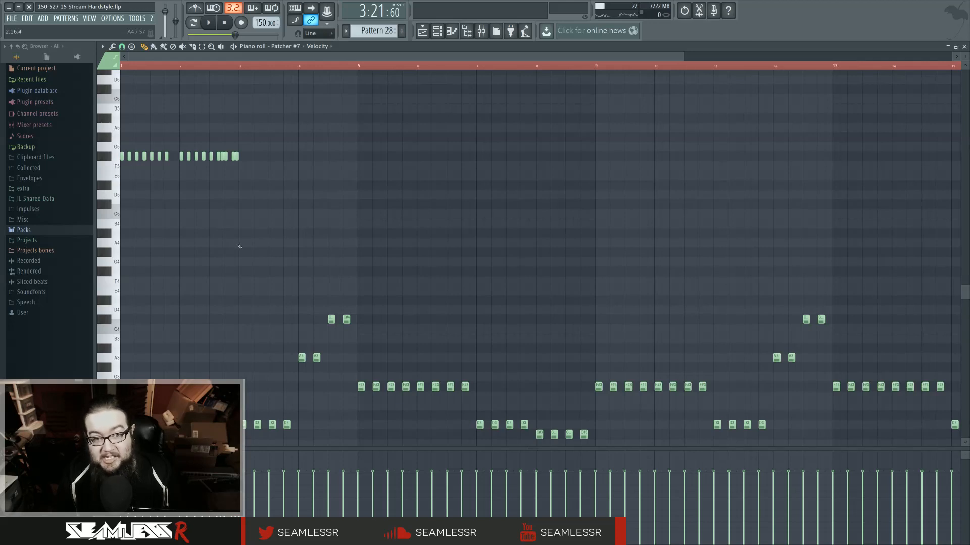
scroll(221, 259, down, 3)
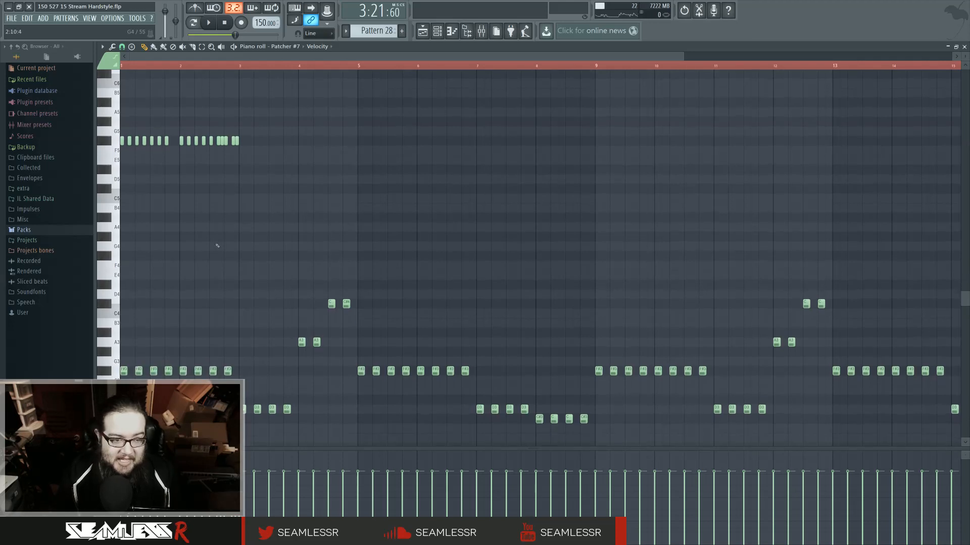
Select the pasted lower melody notes in Patcher #7 and move them up so the opening line sits on F5
scroll(190, 319, down, 2)
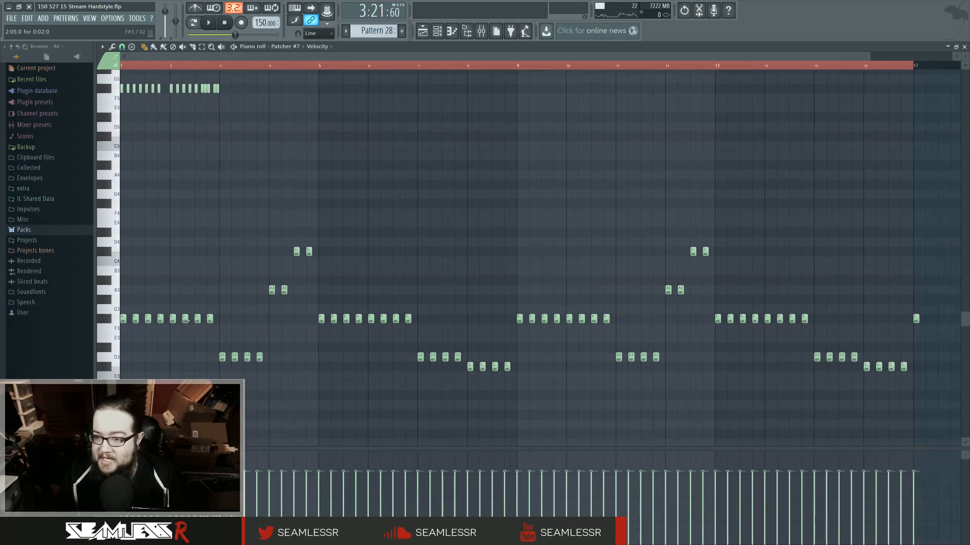
drag(860, 389, 121, 229)
scroll(162, 277, up, 4)
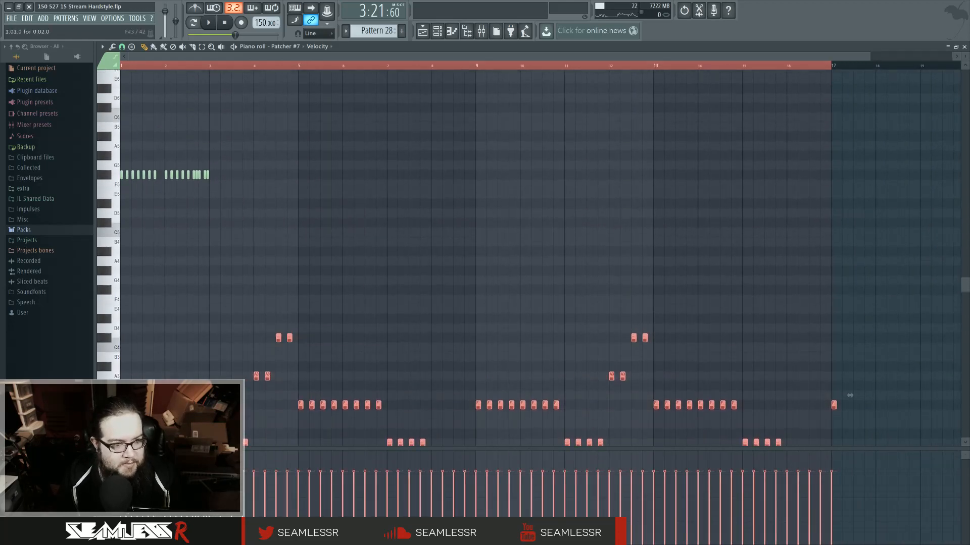
drag(850, 395, 850, 174)
scroll(112, 216, up, 3)
scroll(184, 259, up, 1)
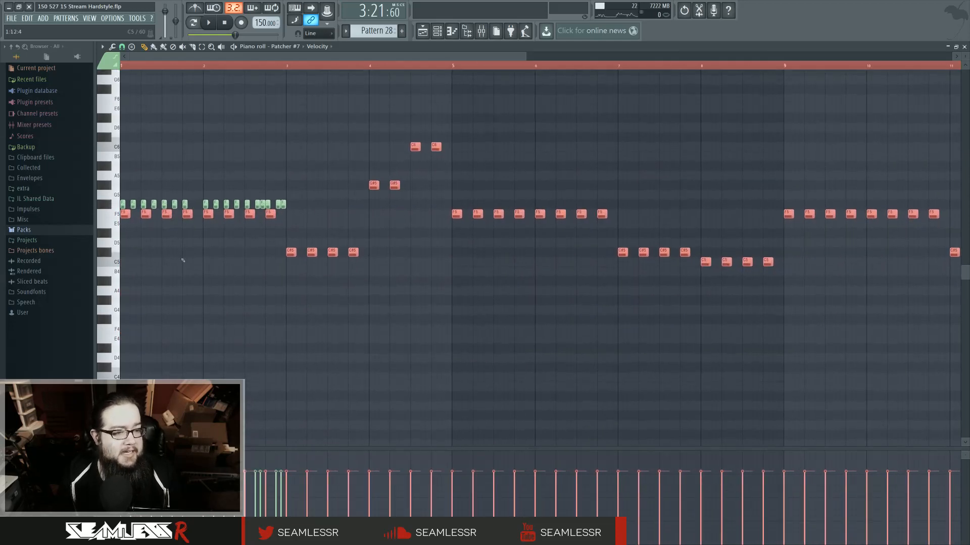
Check the playlist around bar 127, reopen Pattern 28, and undo the last clip move and note move
click(423, 32)
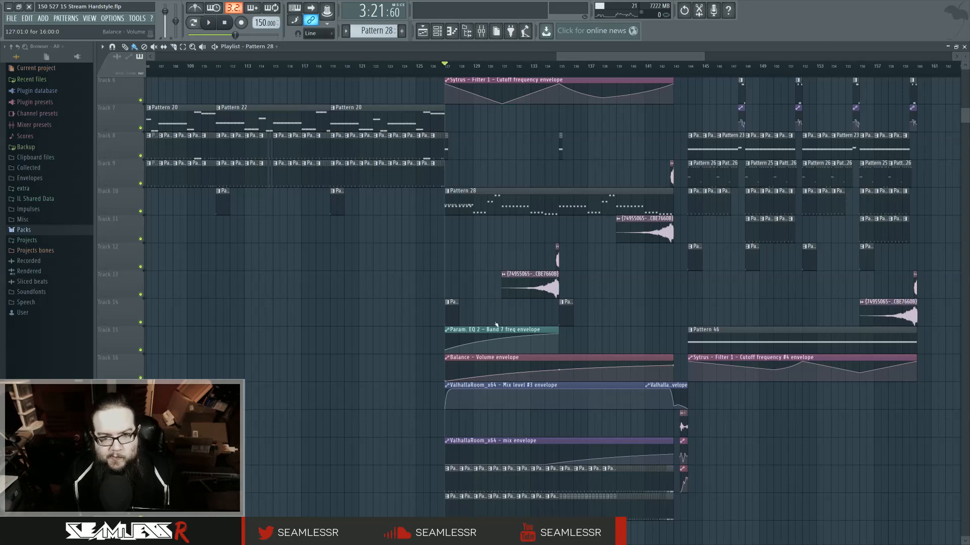
scroll(454, 262, up, 3)
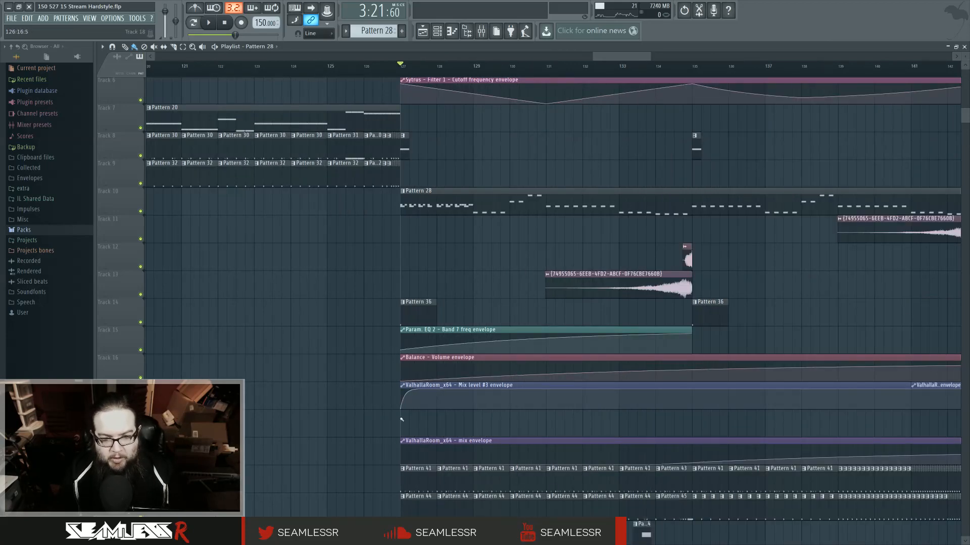
scroll(446, 404, down, 2)
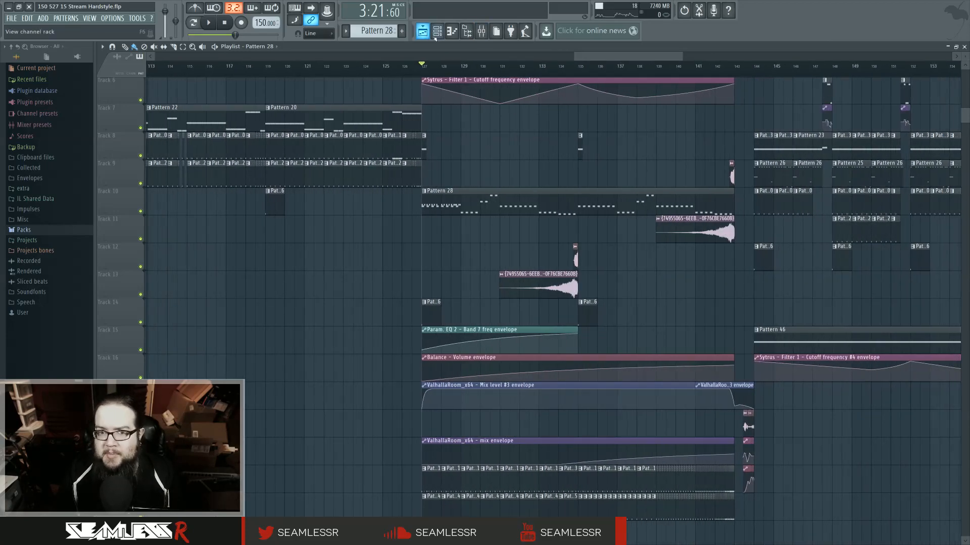
scroll(538, 335, up, 5)
scroll(538, 336, down, 2)
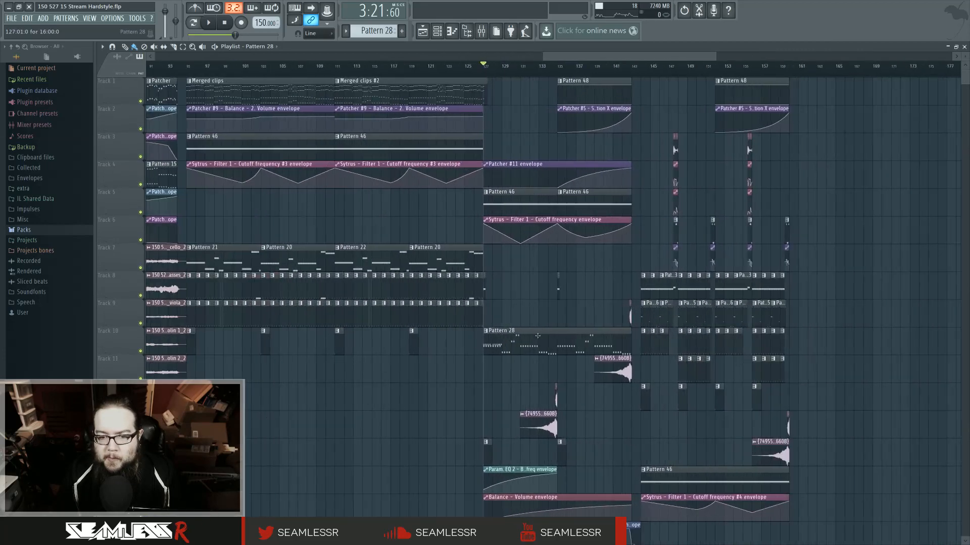
double_click(538, 335)
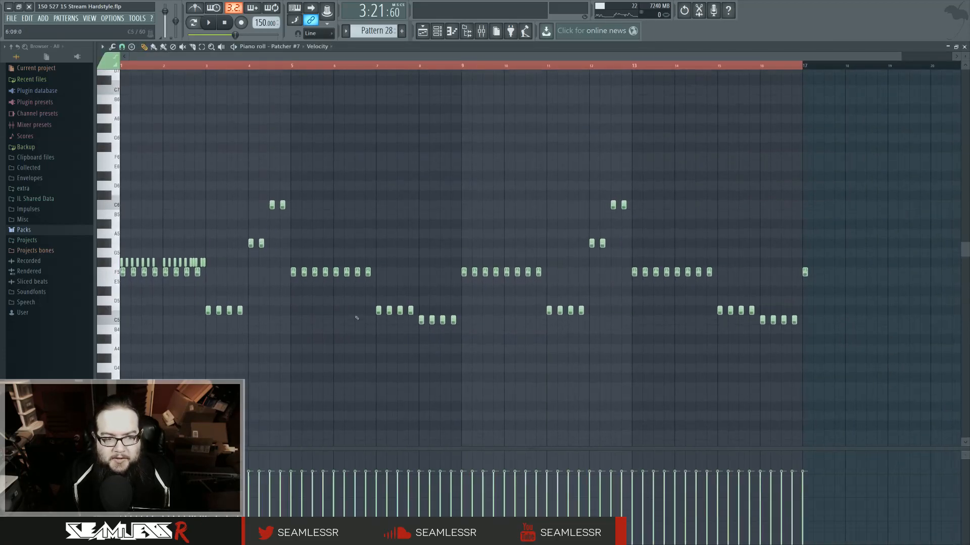
scroll(116, 277, up, 3)
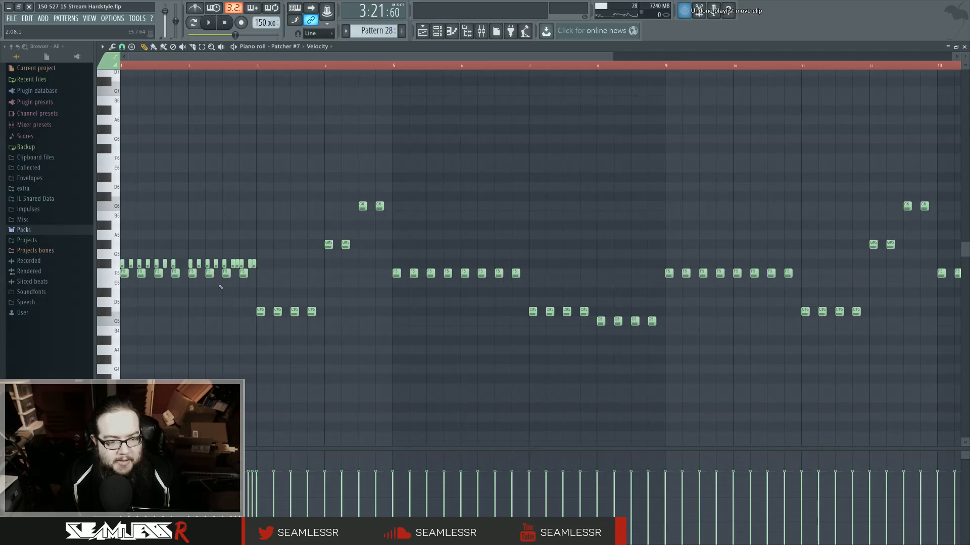
key(ctrl+alt+z)
key(ctrl+alt+z)
Move the selected melody notes back up so the line starts on F5, undoing a further shift down to F4
scroll(151, 348, down, 5)
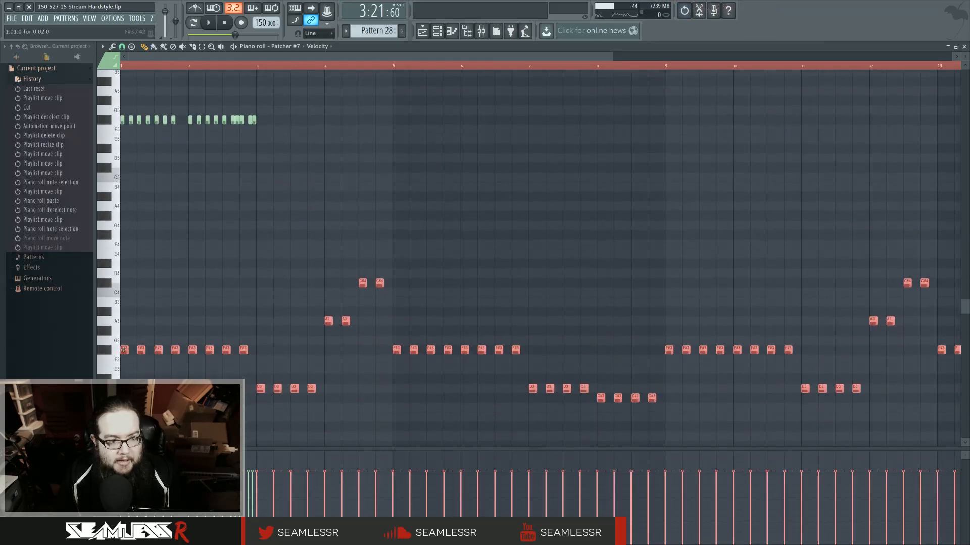
drag(124, 349, 124, 129)
scroll(123, 235, up, 4)
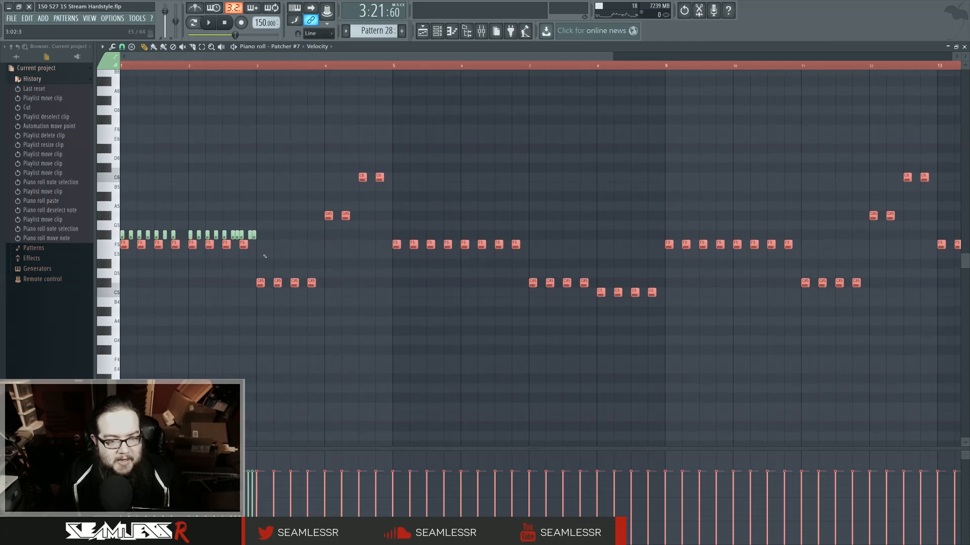
drag(126, 247, 118, 355)
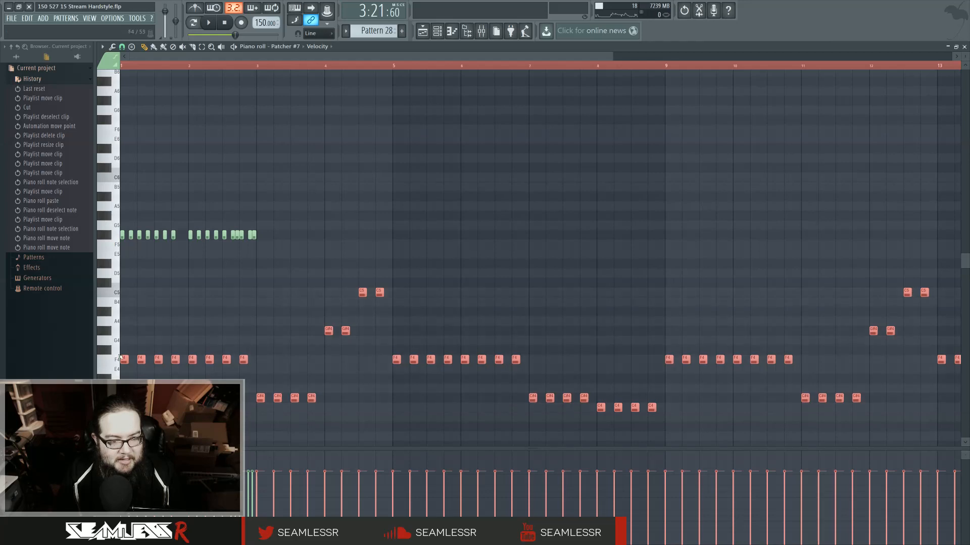
key(ctrl+z)
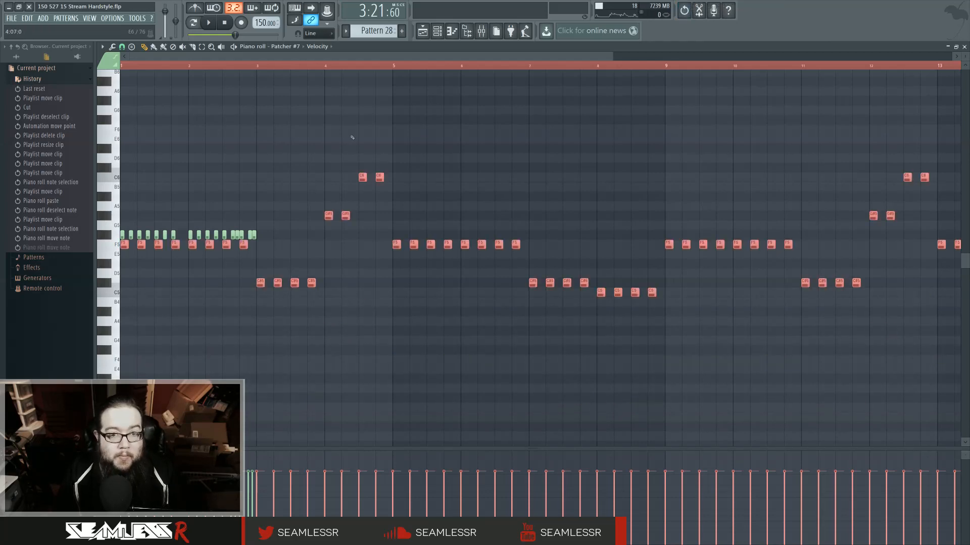
Cut the melody notes from Patcher #7, paste them into Patcher #6 in Pattern 28 starting on F#5, and clear the selection
key(ctrl+x)
key(F6)
scroll(454, 484, up, 6)
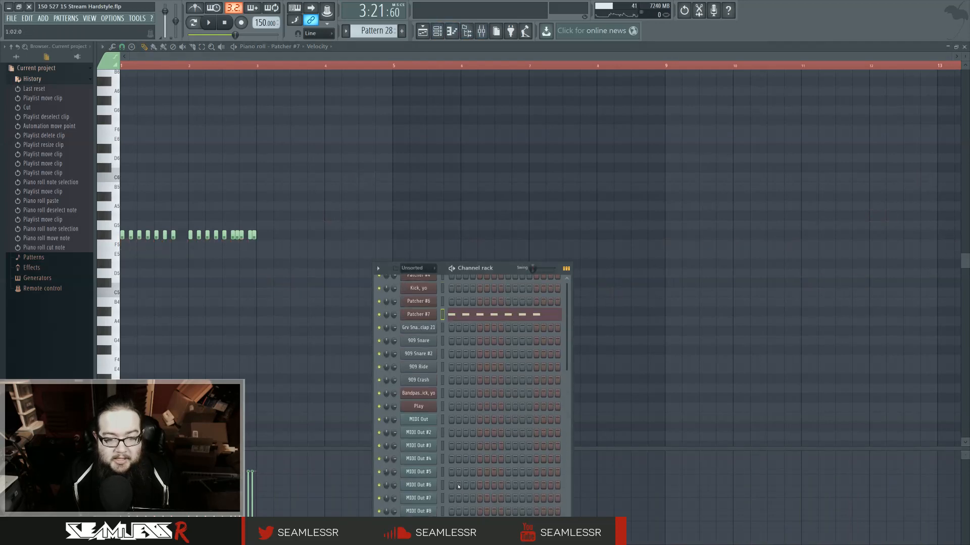
right_click(434, 354)
click(455, 356)
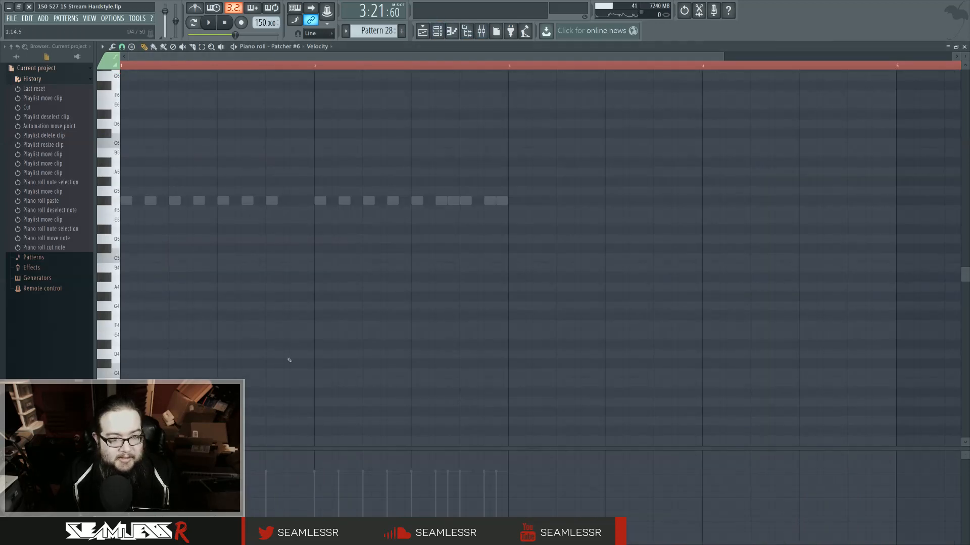
scroll(289, 361, up, 5)
scroll(289, 360, down, 6)
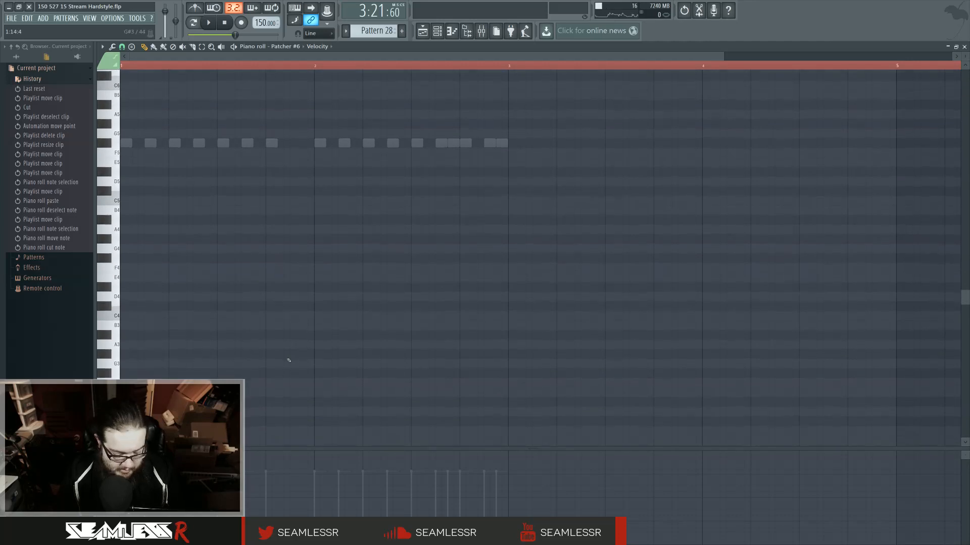
key(ctrl+v)
scroll(281, 357, up, 12)
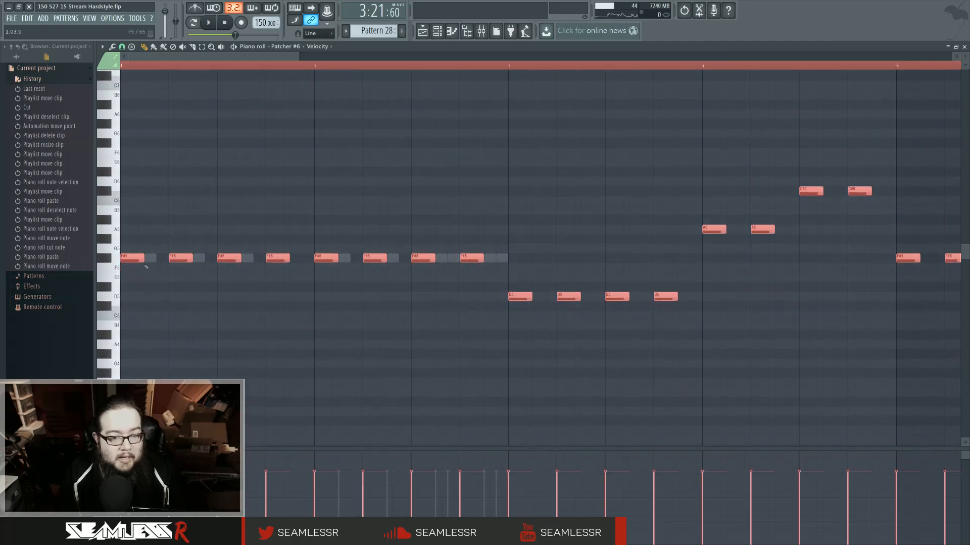
ctrl+click(213, 352)
Lower the velocities of the Patcher #6 notes to near zero across the pattern, and switch to the Patcher #7 notes
scroll(212, 353, down, 5)
click(129, 536)
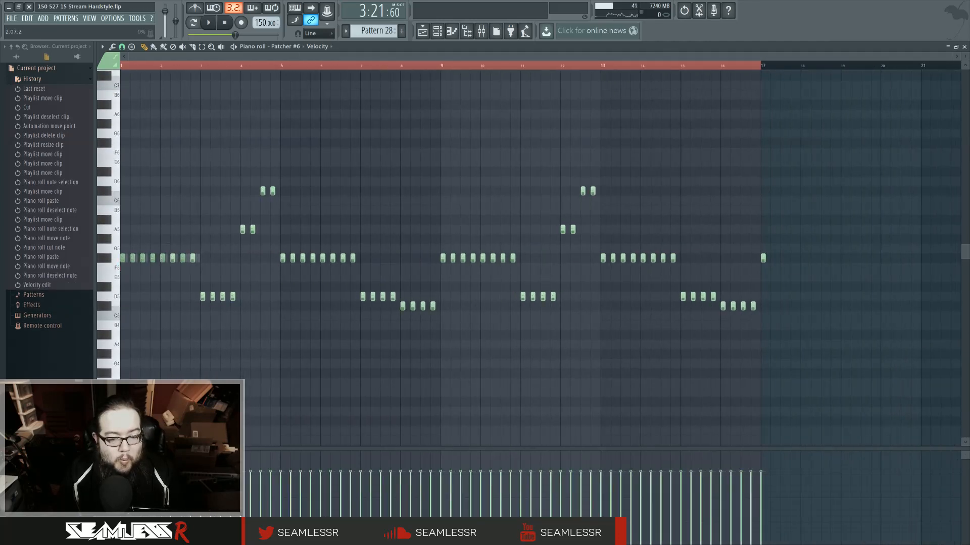
drag(177, 531, 393, 530)
drag(229, 542, 356, 543)
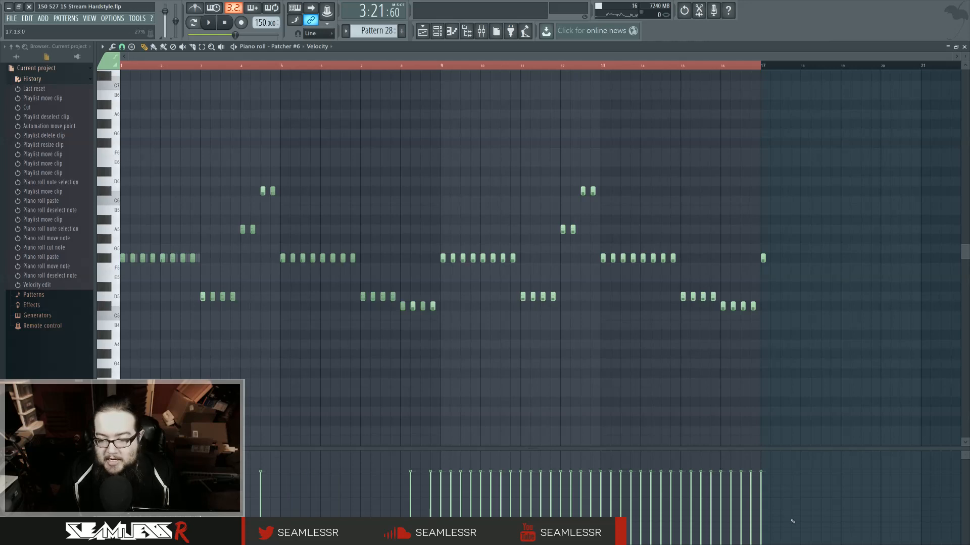
drag(793, 521, 185, 539)
drag(457, 538, 582, 542)
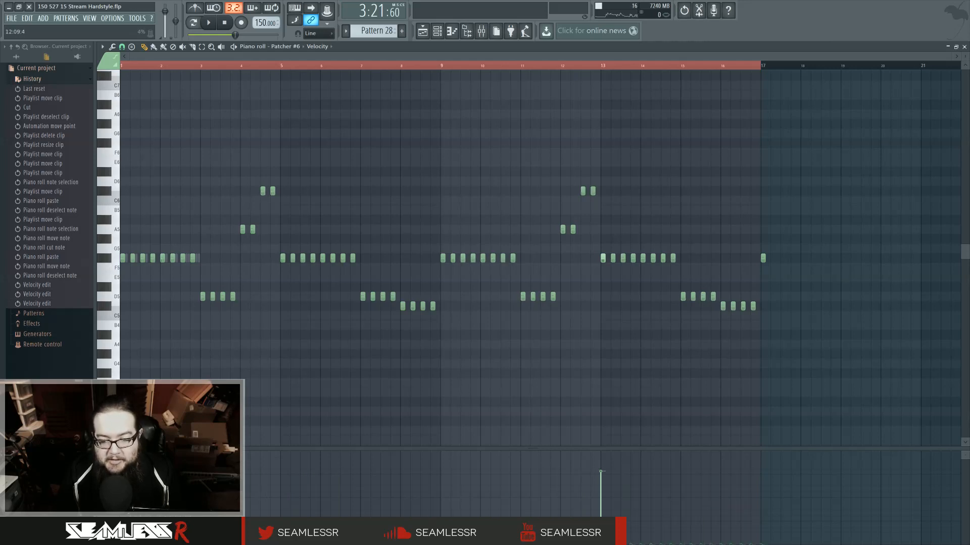
double_click(199, 258)
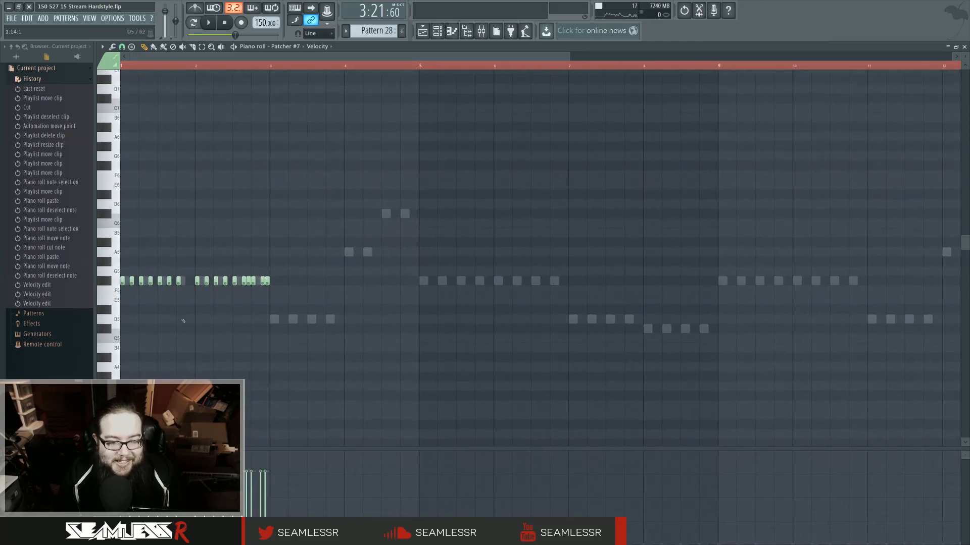
key(ctrl+a)
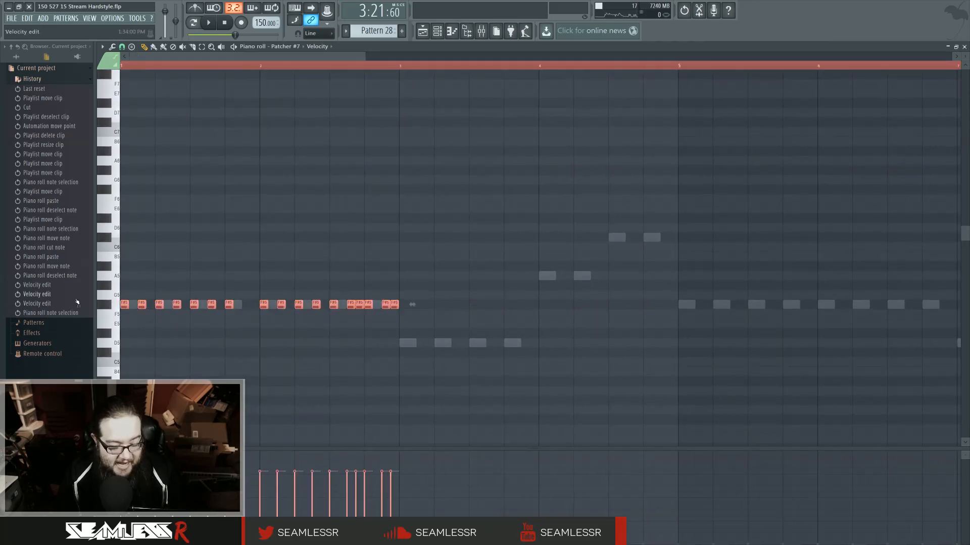
key(ctrl+b)
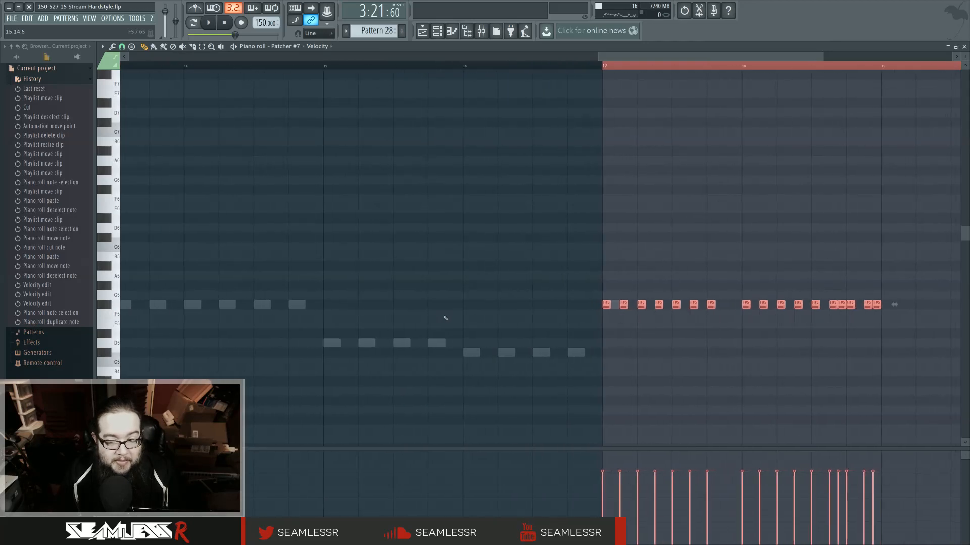
key(ctrl+d)
scroll(559, 163, down, 5)
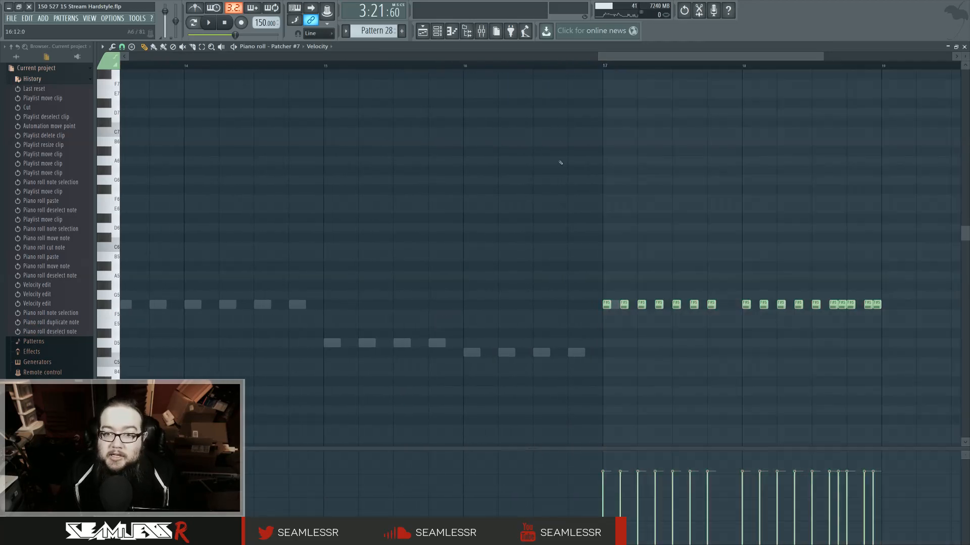
key(ctrl+z)
key(ctrl+z)
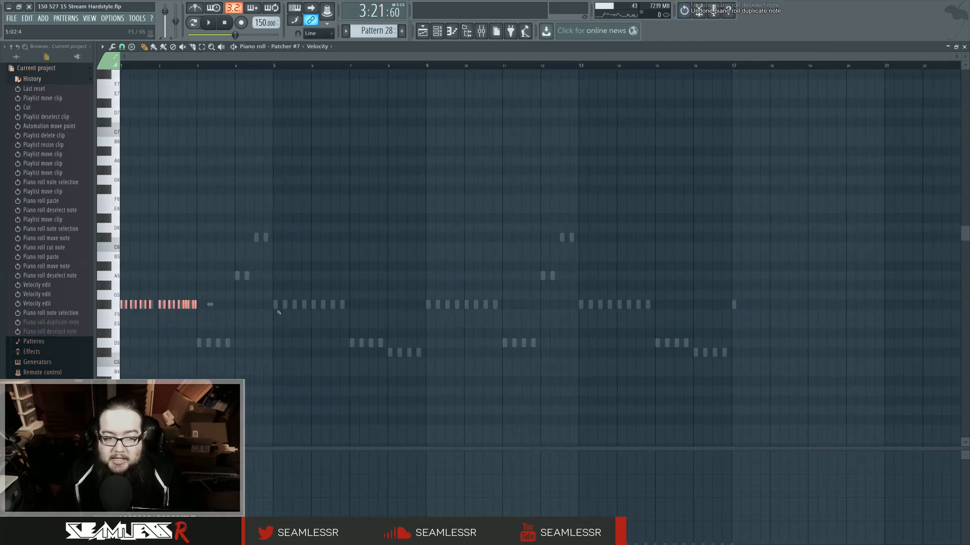
Duplicate the two-bar kick rhythm into bars 3–4 and retune its notes to D5, A5 and C#6 along the ghost melody
scroll(355, 235, up, 5)
key(ctrl+d)
drag(121, 285, 351, 348)
key(ctrl+b)
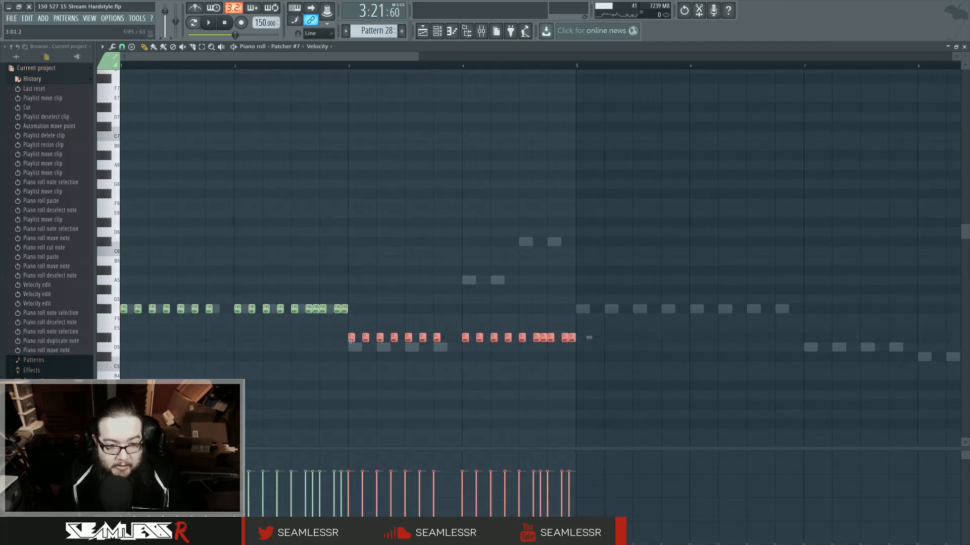
drag(463, 335, 619, 368)
drag(538, 348, 550, 241)
key(ctrl+d)
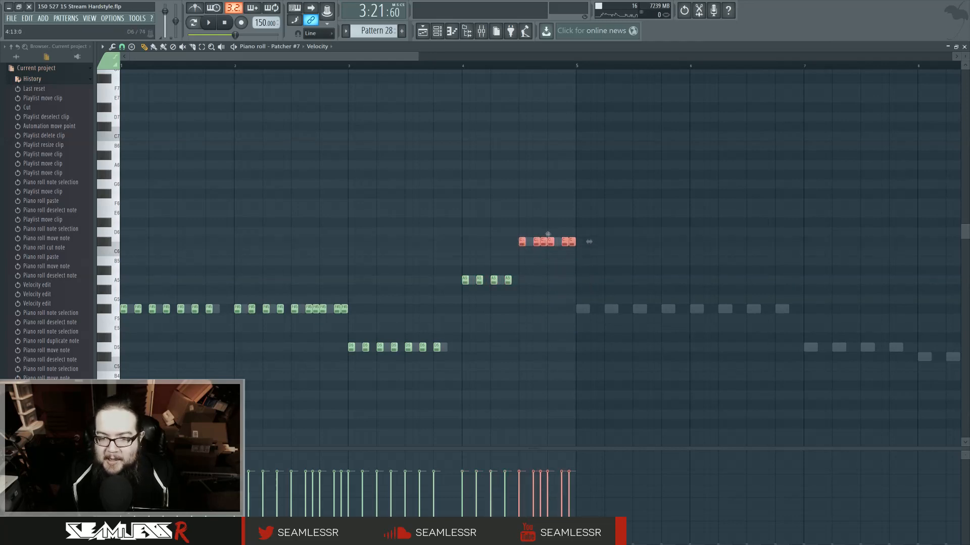
Duplicate the four-bar Patcher #7 kick line into bars 5–8 and clear the selection
scroll(541, 274, down, 3)
drag(560, 405, 106, 204)
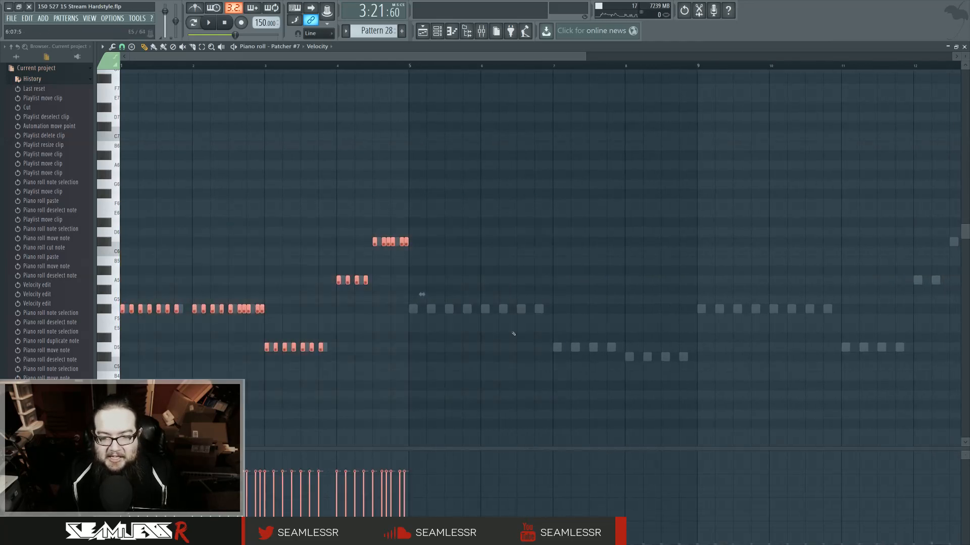
key(ctrl+b)
key(ctrl+d)
Move both groups of kick notes in bar 8 down to C#5 to match the ghost melody
scroll(683, 330, up, 4)
drag(539, 256, 609, 357)
drag(642, 208, 766, 260)
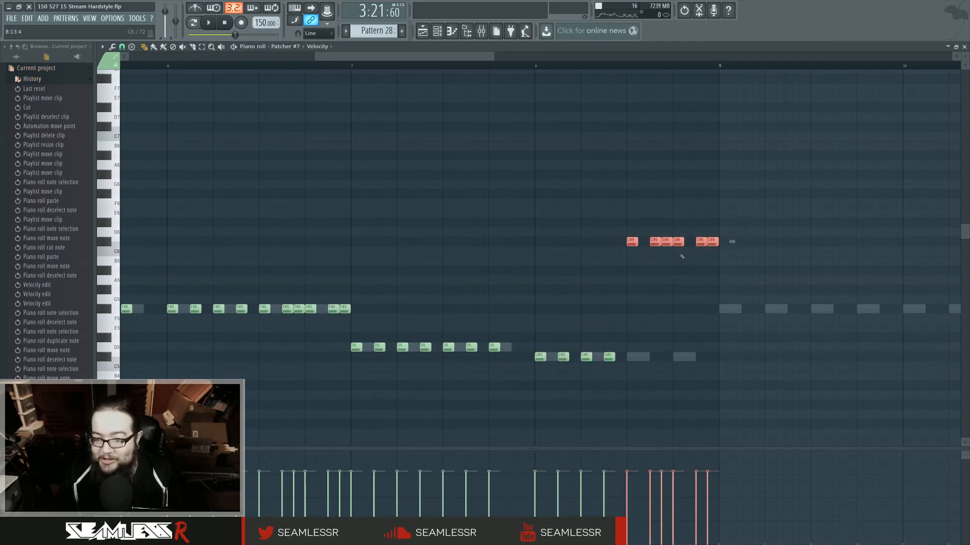
drag(666, 242, 665, 357)
scroll(668, 364, down, 3)
scroll(668, 364, down, 2)
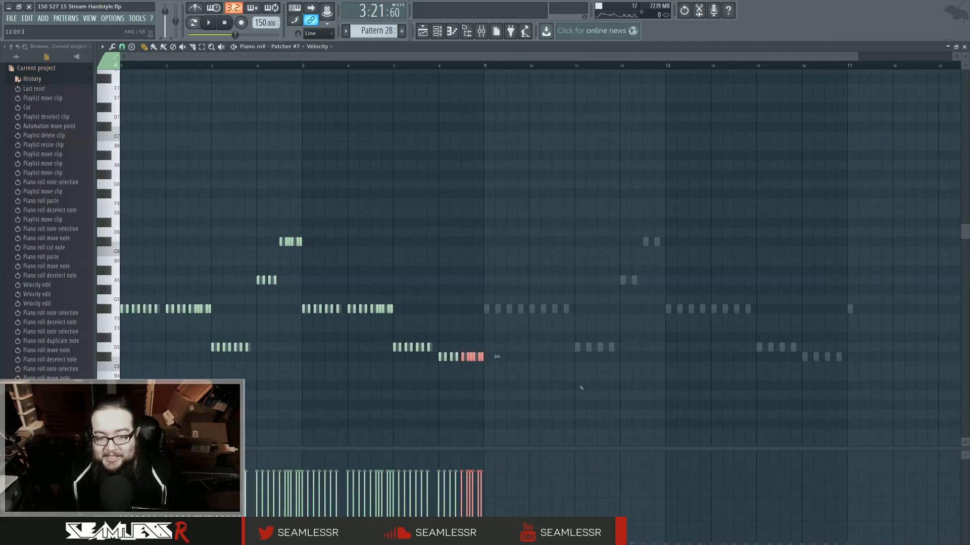
Duplicate the whole eight-bar kick line into bars 9–16 and clear the selection
key(ctrl+a)
key(ctrl+b)
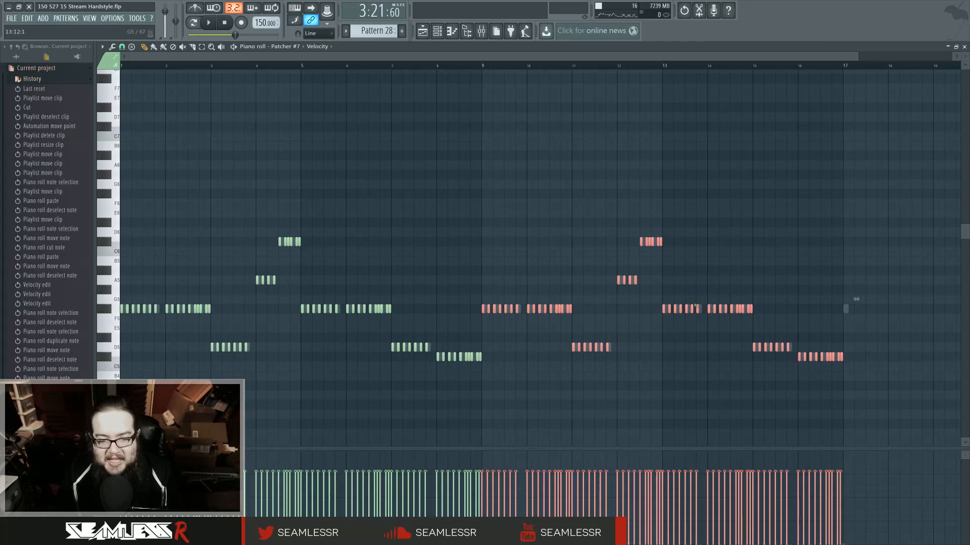
click(642, 320)
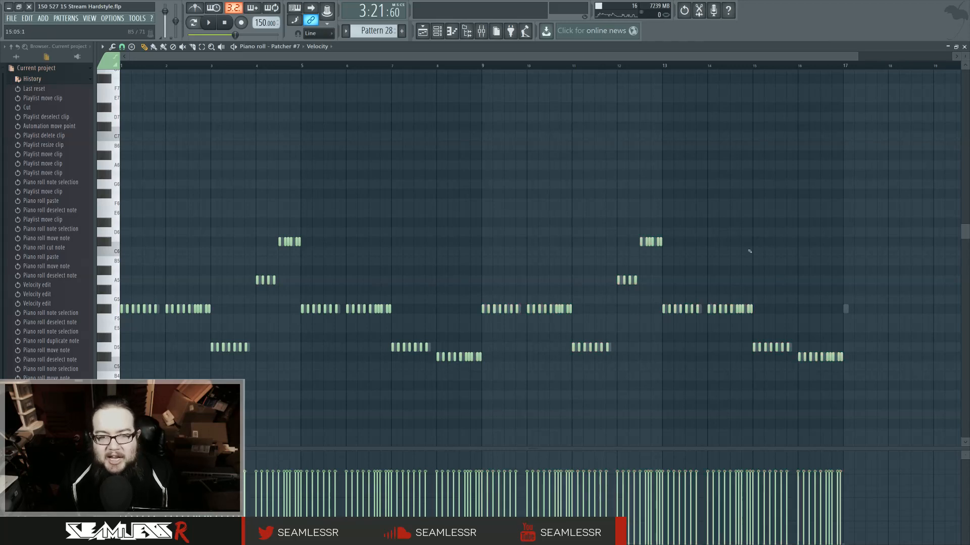
Delete all the old Patcher #6 kick notes from Pattern 28, keeping only the new Patcher #7 rhythm
click(422, 30)
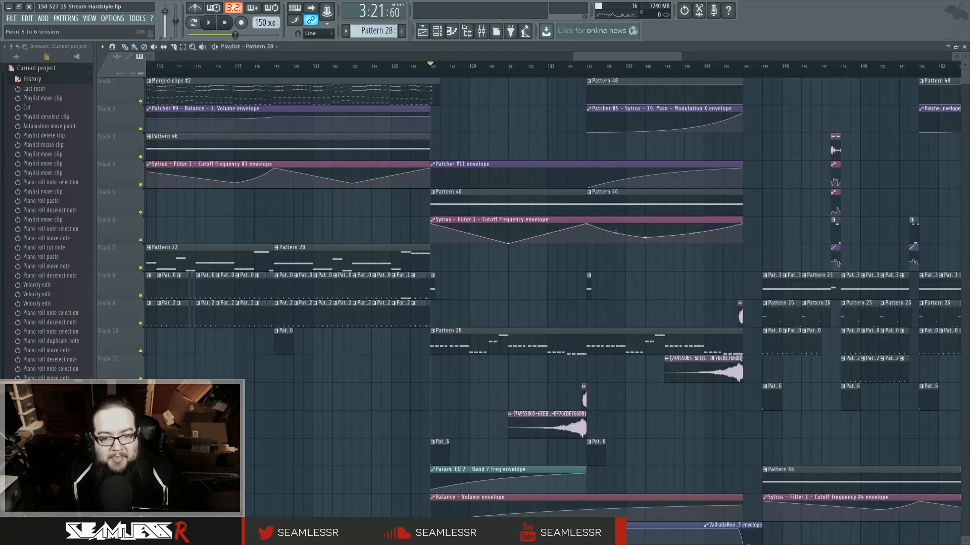
double_click(540, 329)
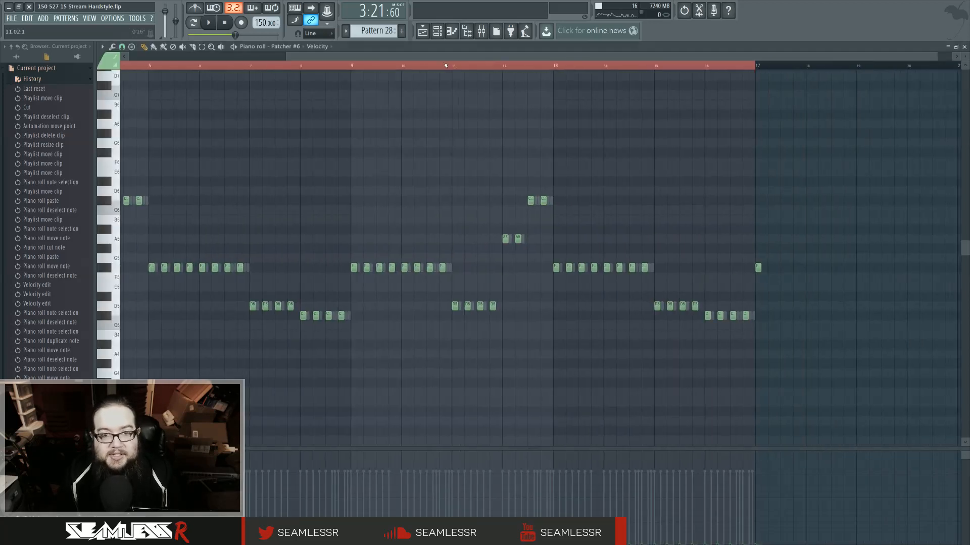
click(437, 32)
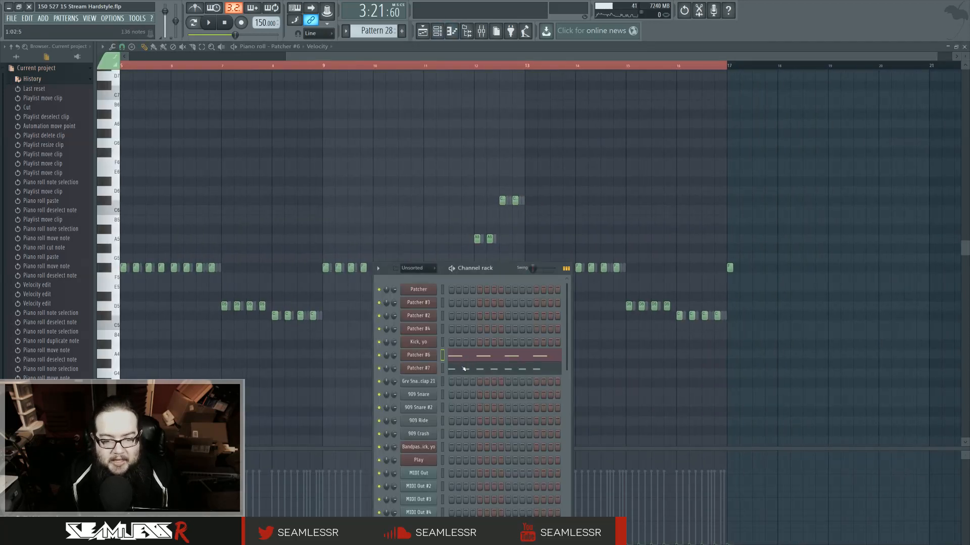
click(430, 368)
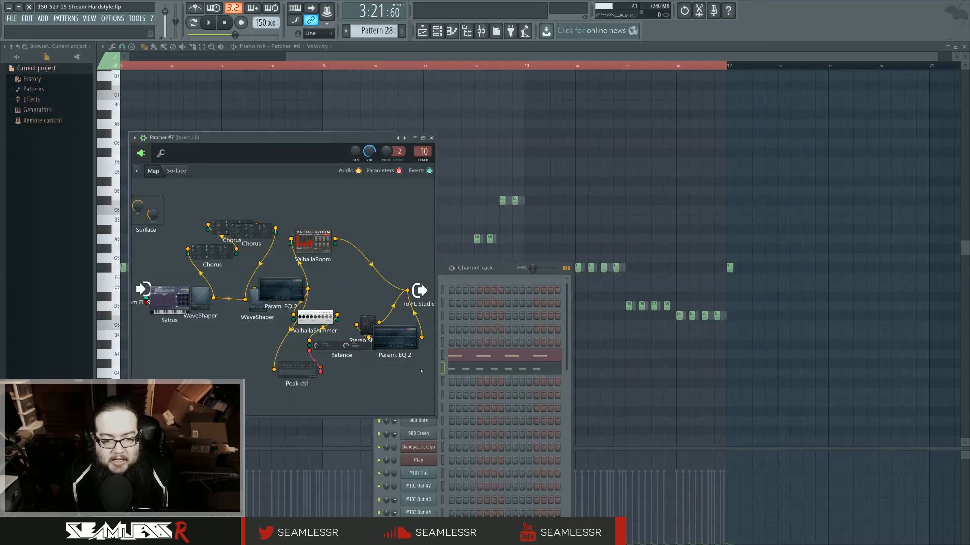
click(477, 357)
click(474, 359)
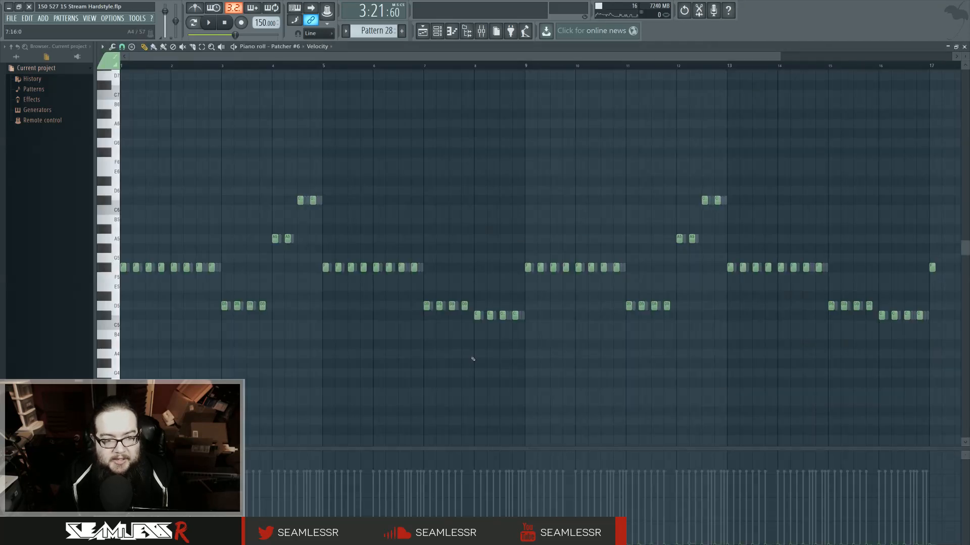
drag(201, 271, 122, 268)
drag(222, 305, 281, 312)
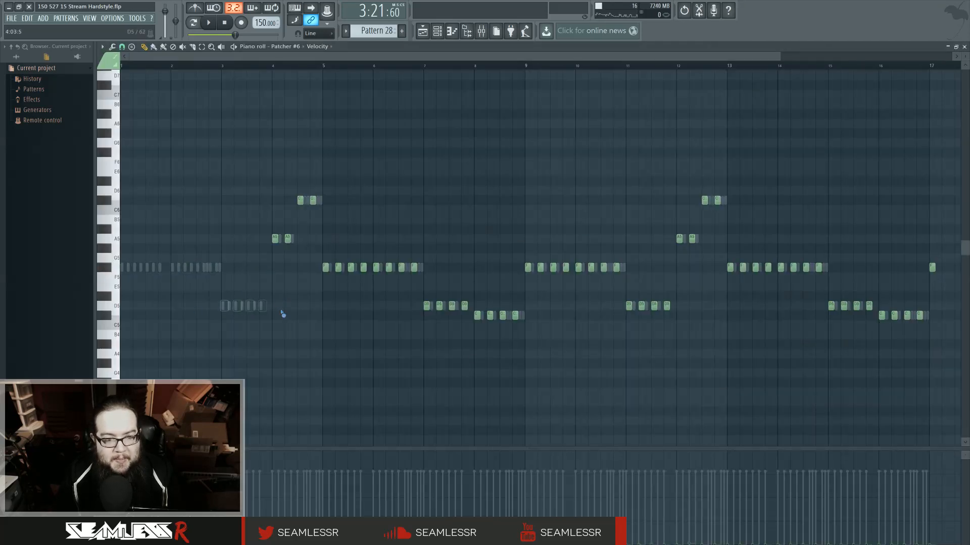
drag(251, 167, 958, 412)
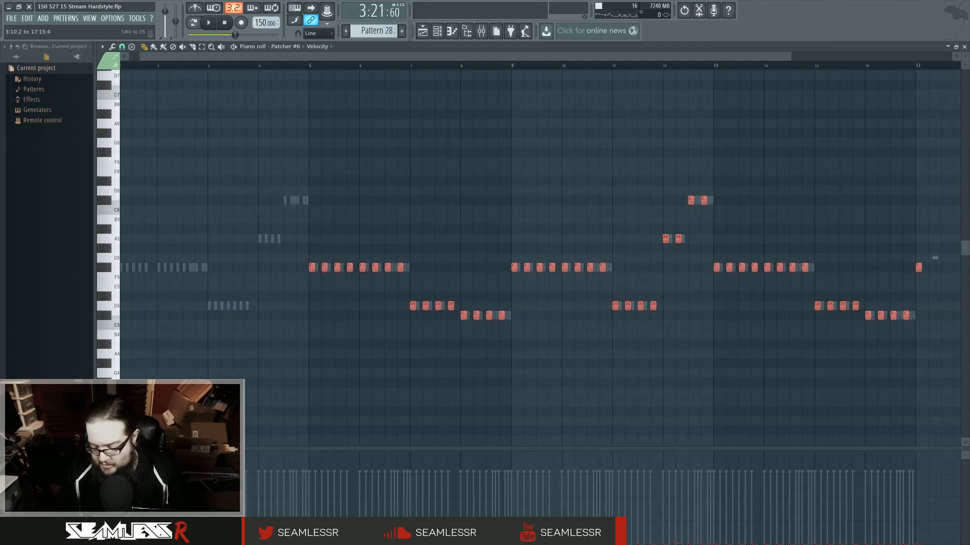
key(Delete)
Play the reworked breakdown in the playlist from bar 127 and straighten the rising curve in the second half of the Patcher #11 envelope
click(426, 36)
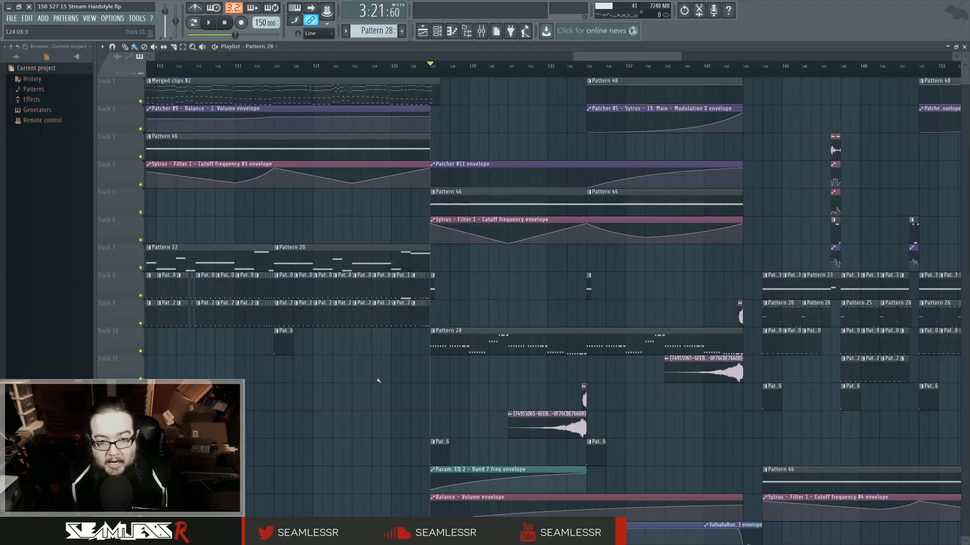
key(space)
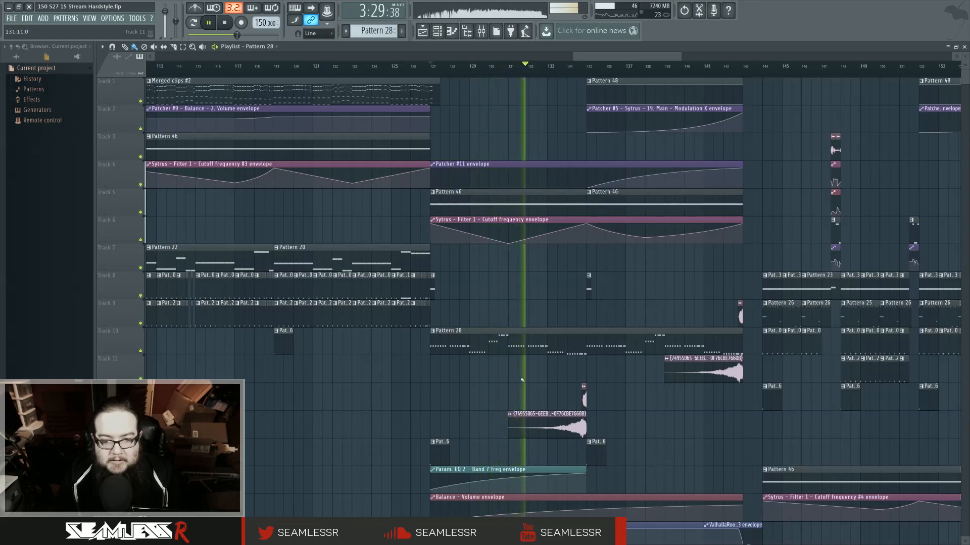
scroll(530, 394, right, 5)
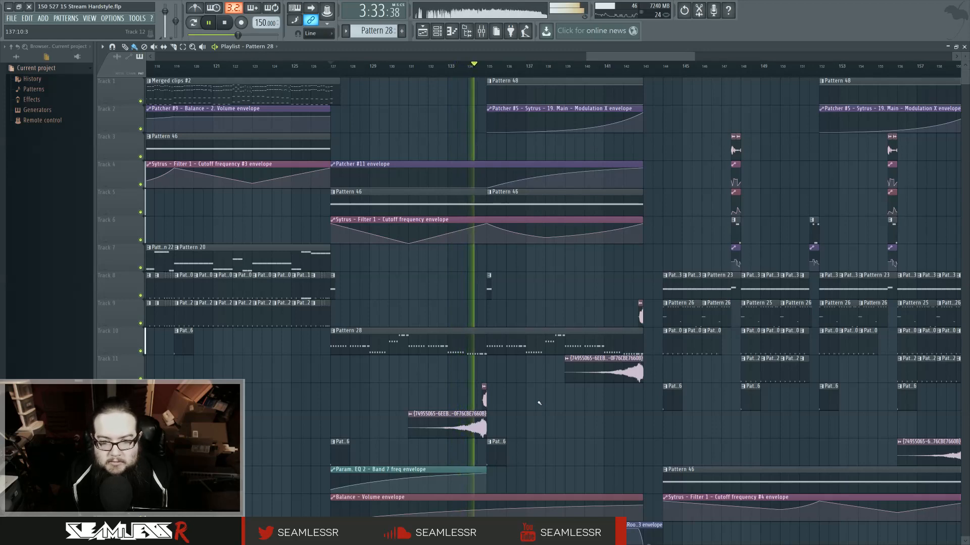
right_click(563, 173)
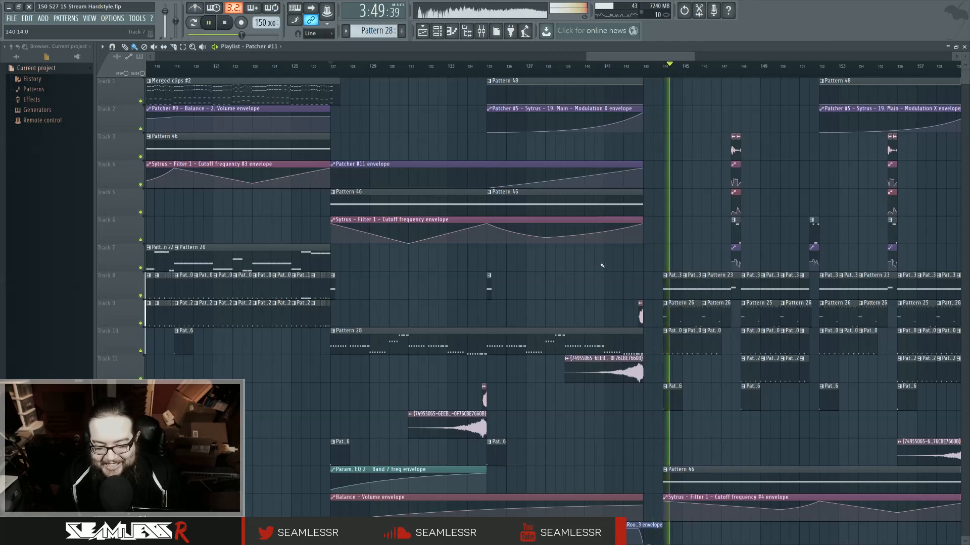
scroll(593, 283, down, 3)
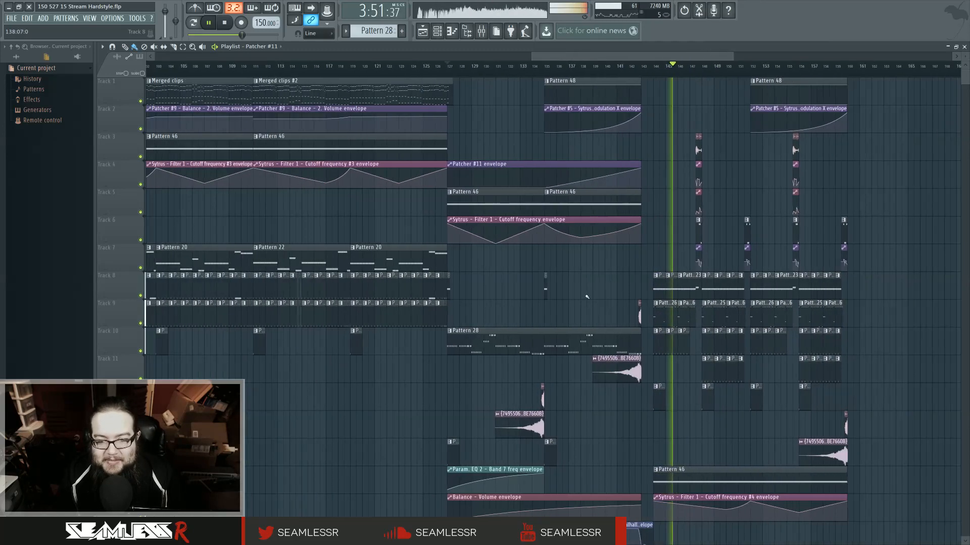
scroll(590, 293, down, 2)
key(space)
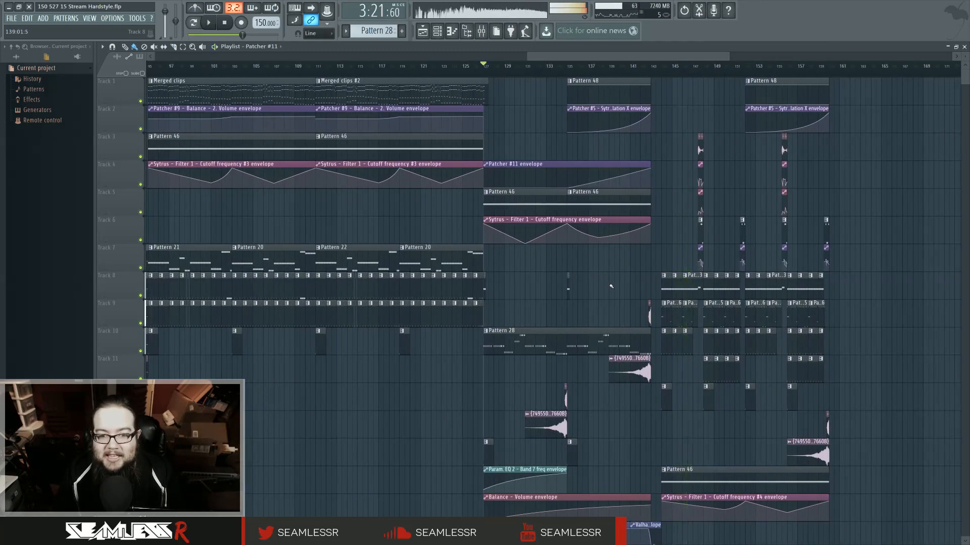